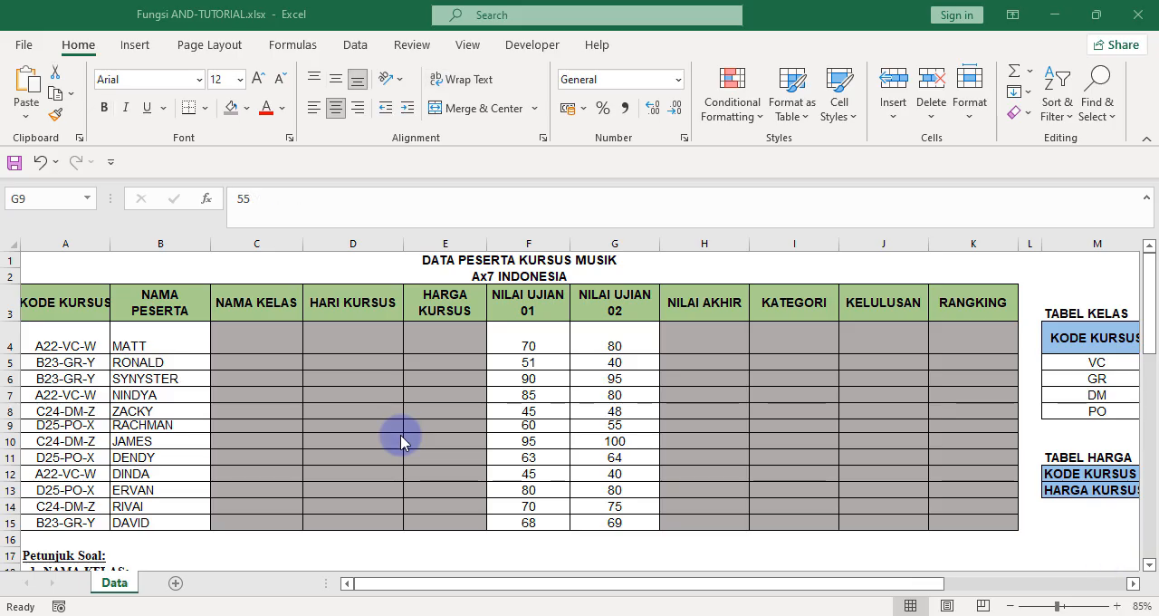
Wrap the text of the KODE KURSUS header in cell A3.
left_click(76, 303)
left_click(459, 78)
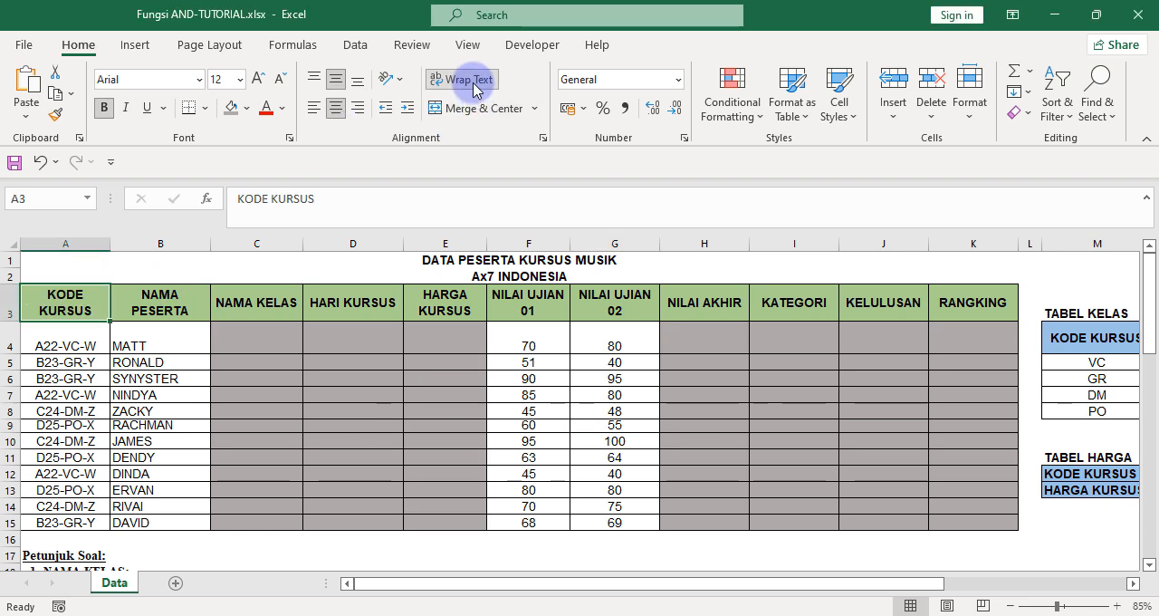
Examine the table title and the KODE KURSUS and NAMA PESERTA columns of the course participant table.
left_click(230, 346)
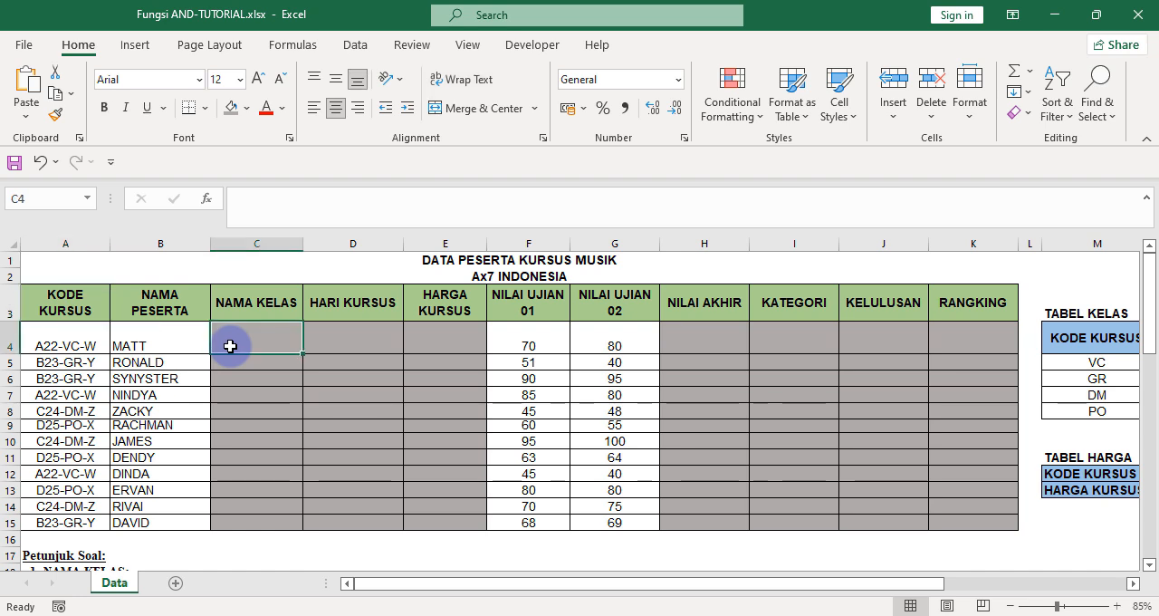
key("Up")
key("Up")
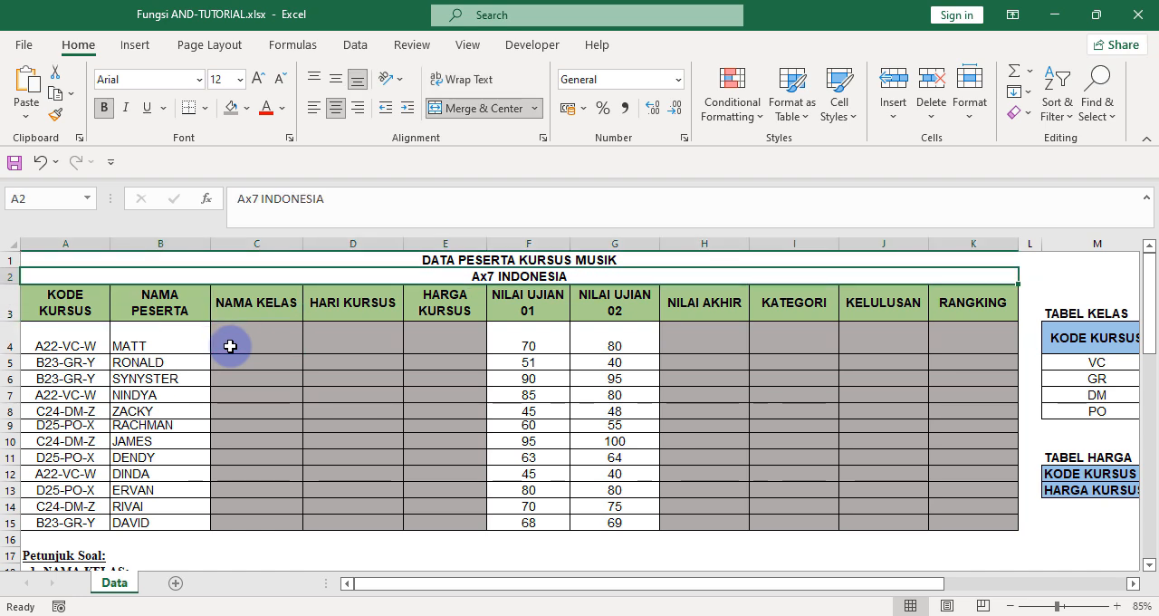
key("Down")
key("Up")
key("Down")
key("Down")
key("Left")
key("Up")
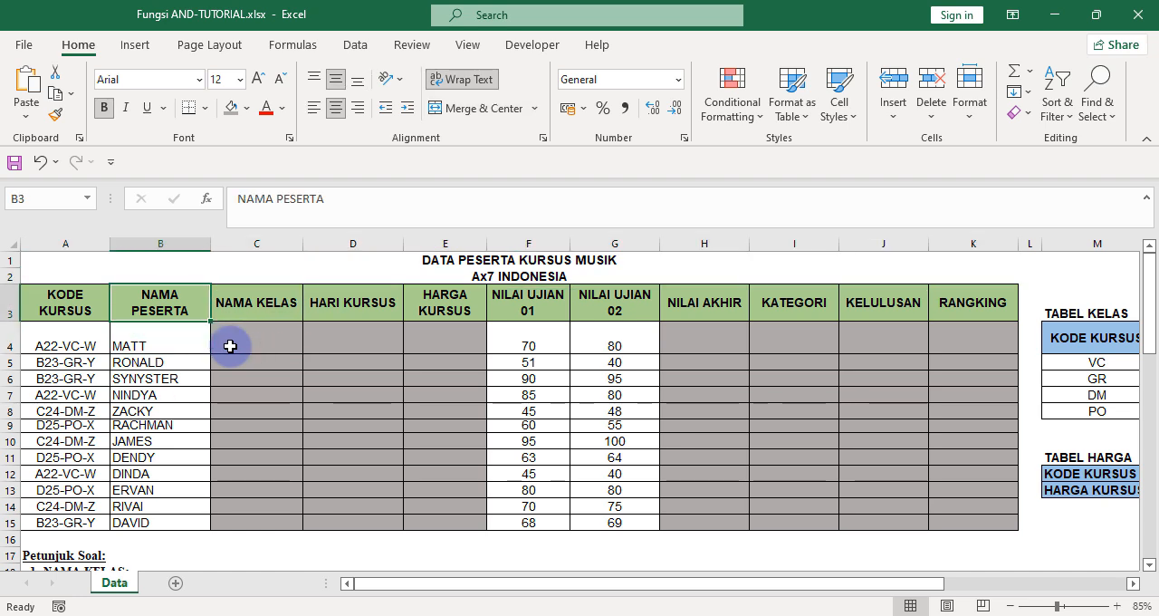
key("Left")
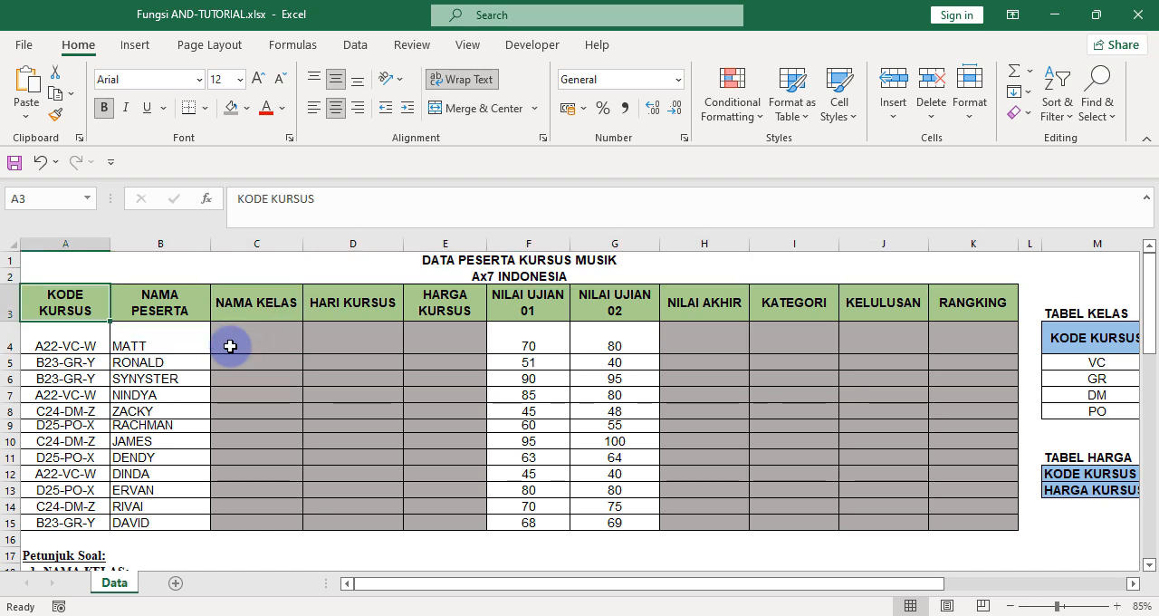
key("Down")
key("Down")
key("Up")
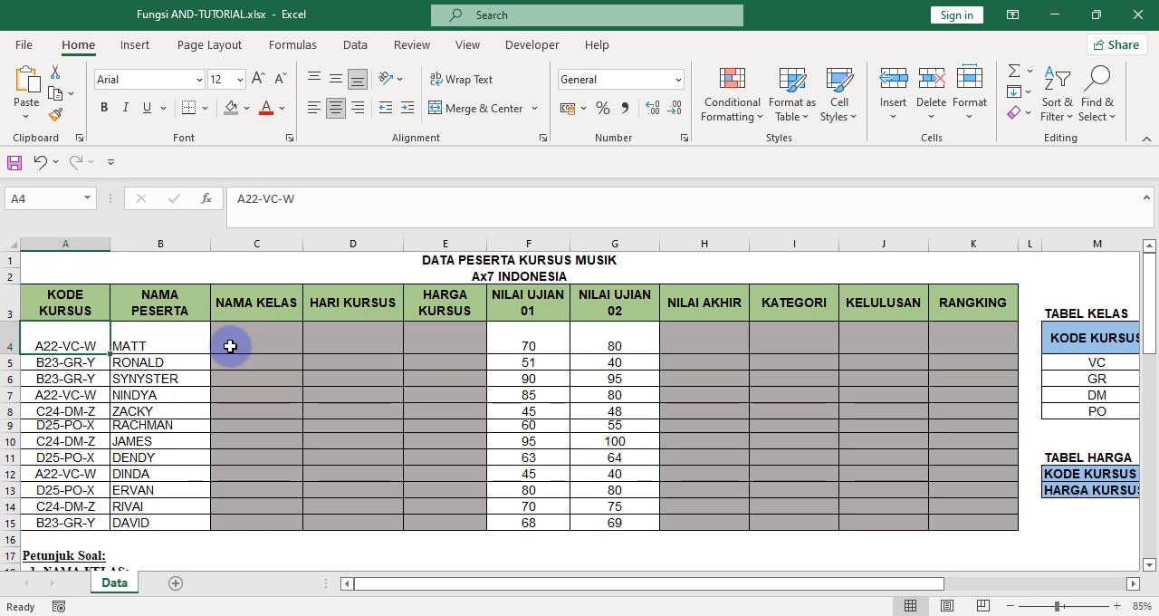
key("Up")
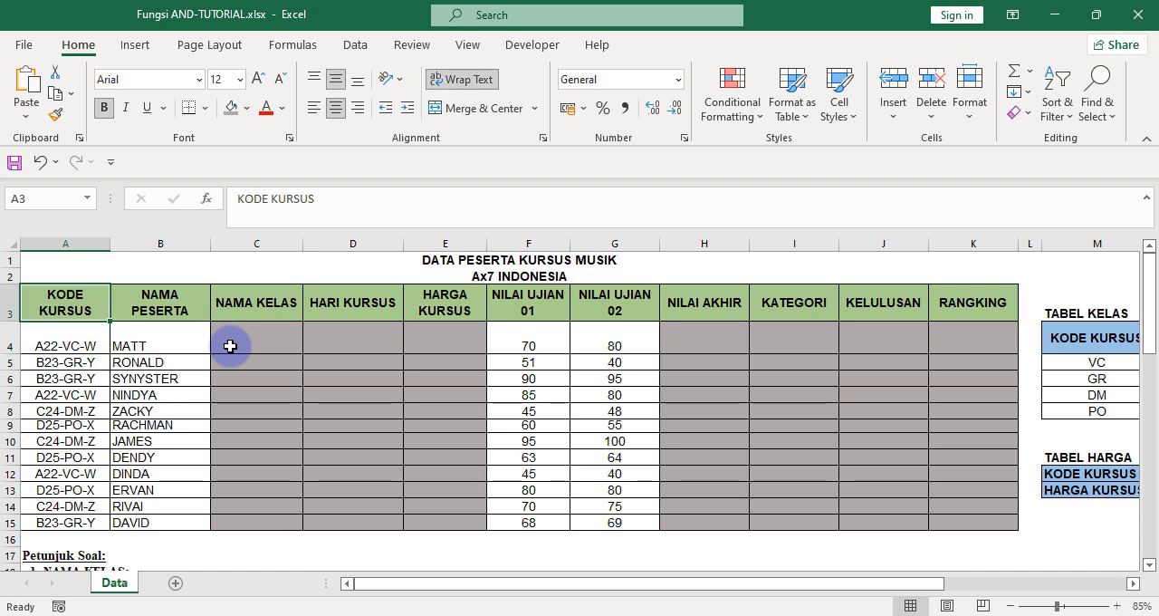
Go through the participant table's column headers in row 3, from NAMA KELAS across to RANGKING.
key("Right")
key("Right")
key("Down")
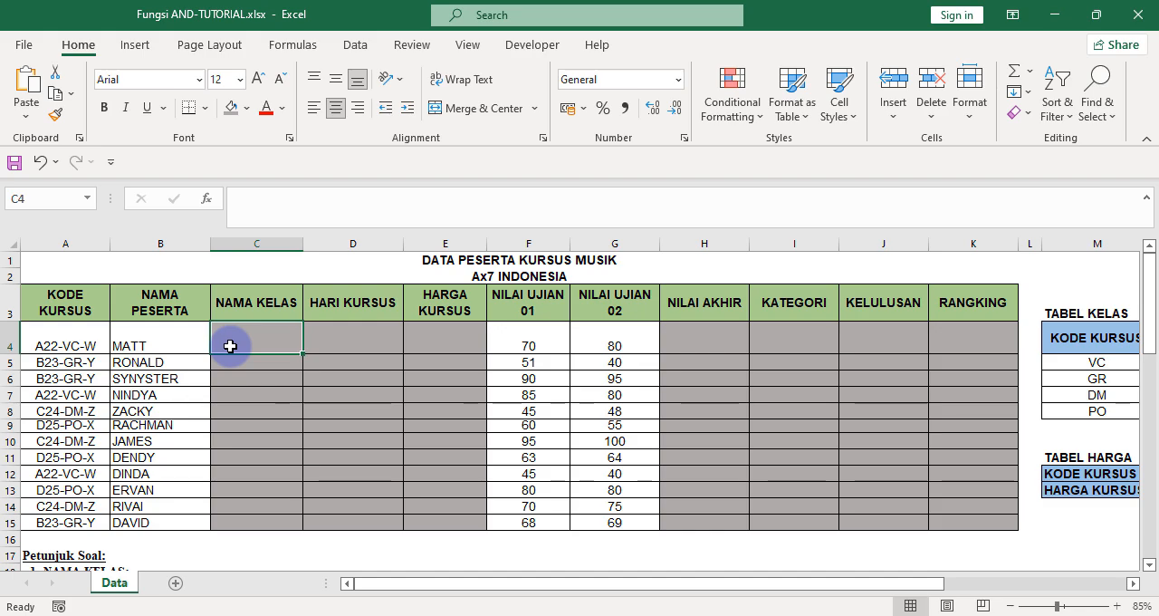
key("Right")
key("Up")
key("Left")
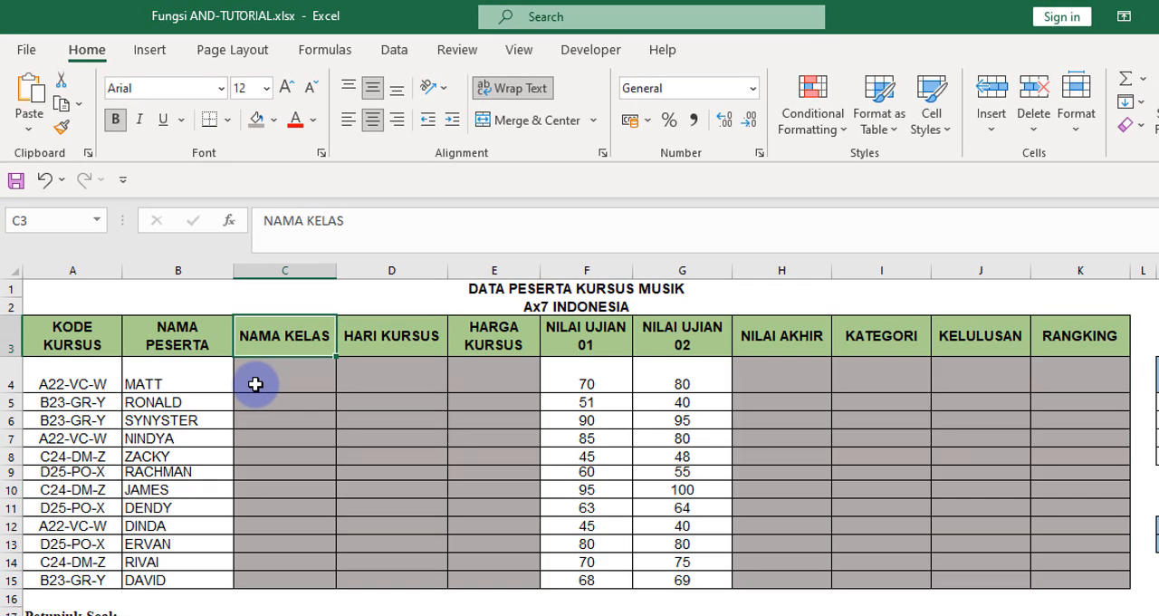
key("Right")
key("Right")
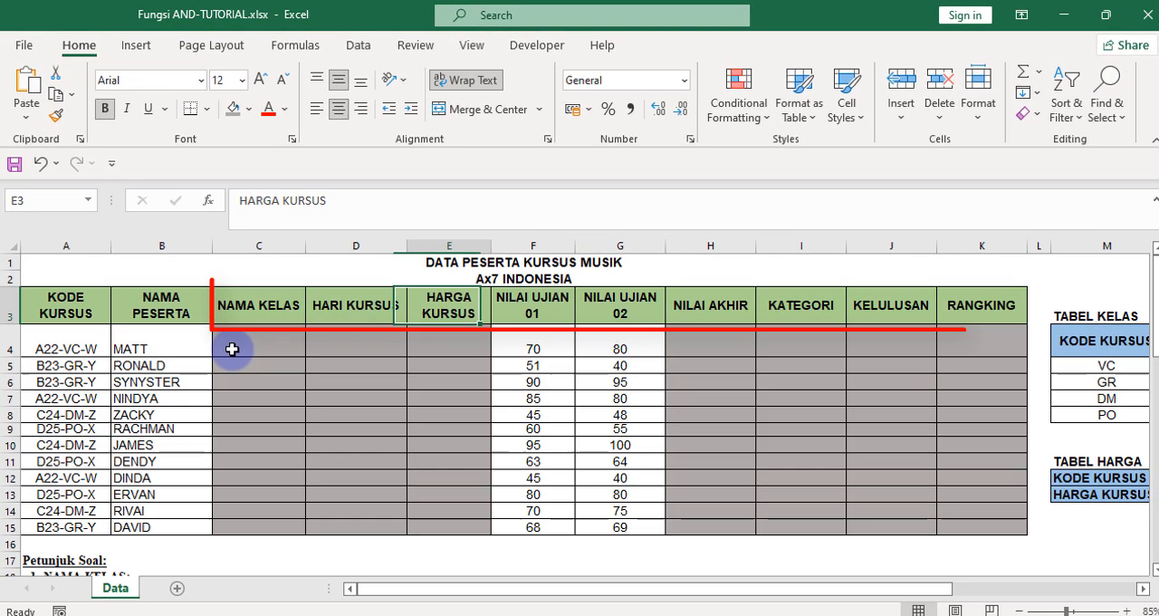
key("Right")
key("Right")
key("Right")
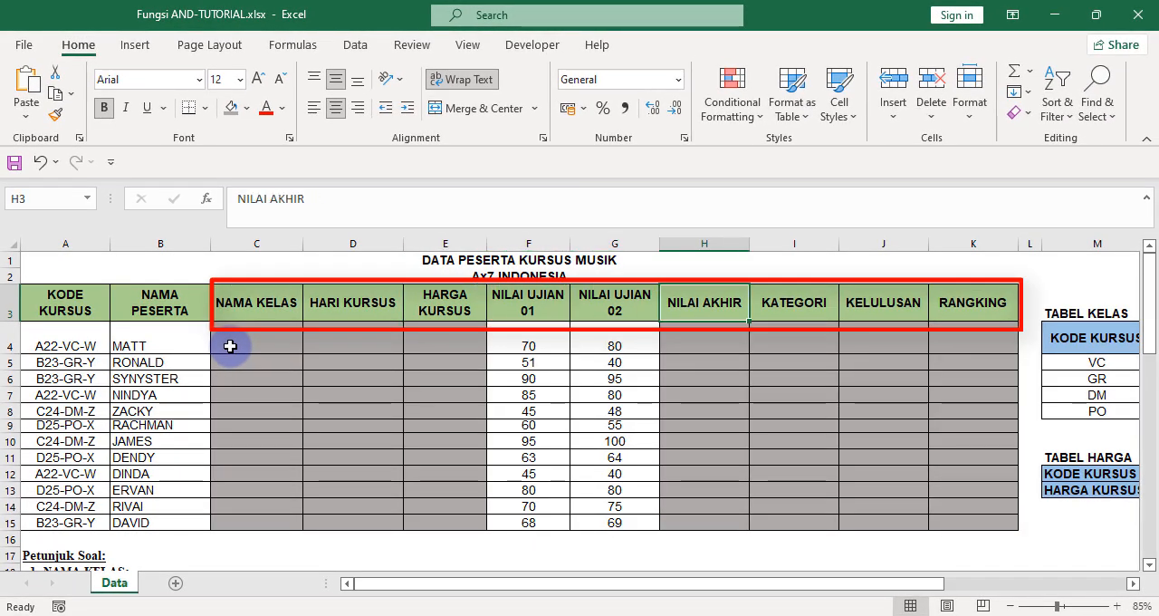
key("Right")
key("Right")
key("Right")
key("Left")
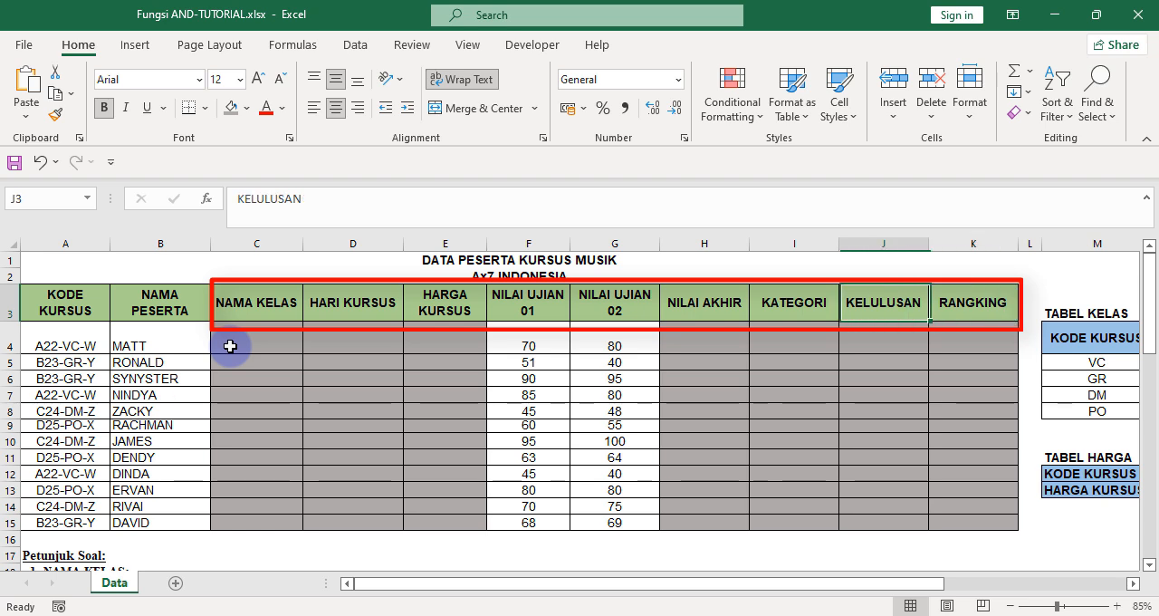
key("Left")
key("Left")
key("Down")
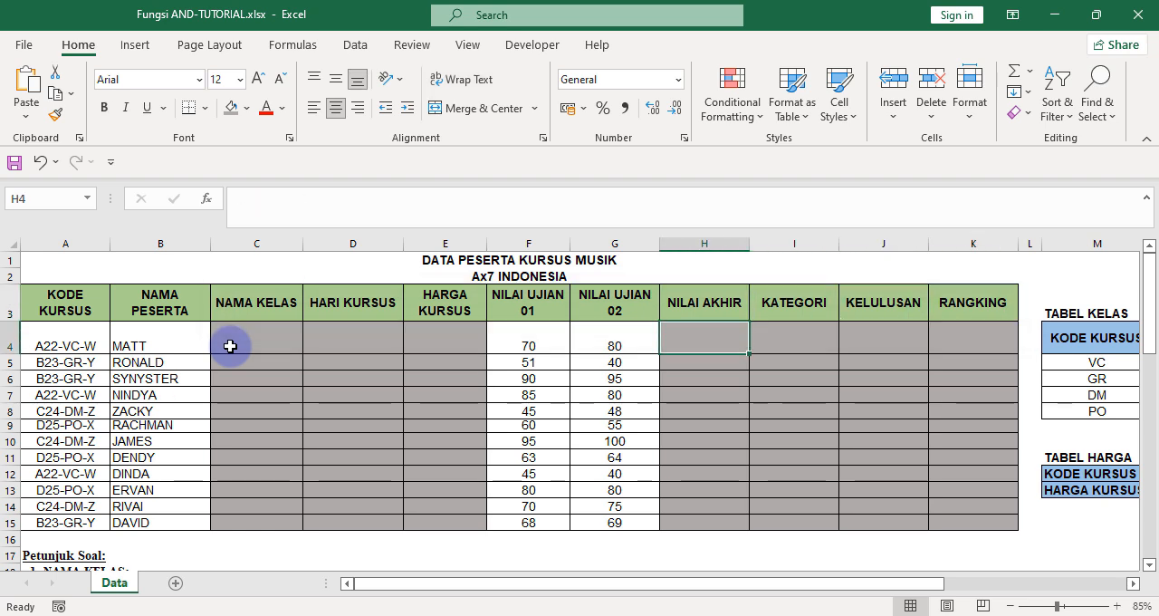
key("Up")
key("Left")
key("Left")
key("Left")
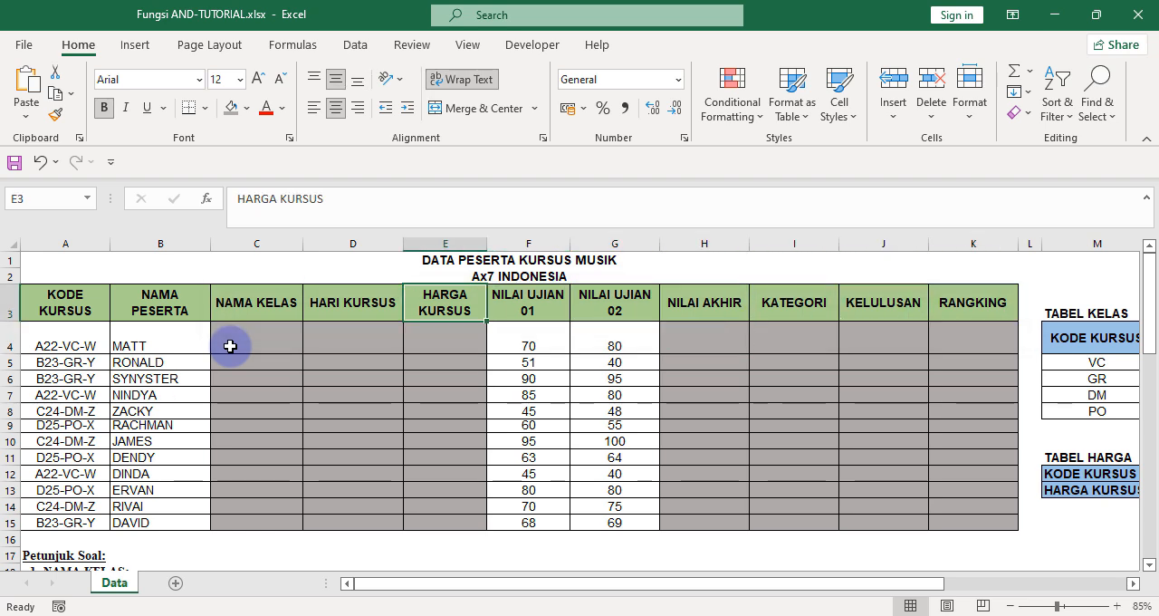
key("Right")
key("Right")
key("Right")
key("Right")
key("Right")
key("Left")
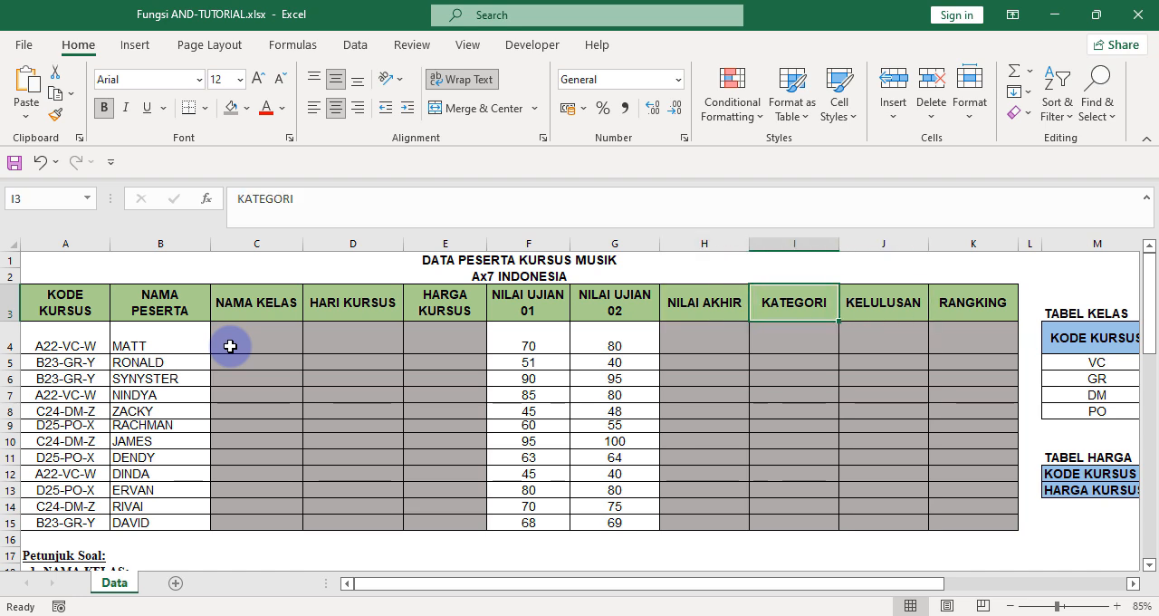
Read the NAMA KELAS rules under Petunjuk Soal in rows 18 to 22, comparing them with the course codes in the table.
scroll(230, 346, "down", 2)
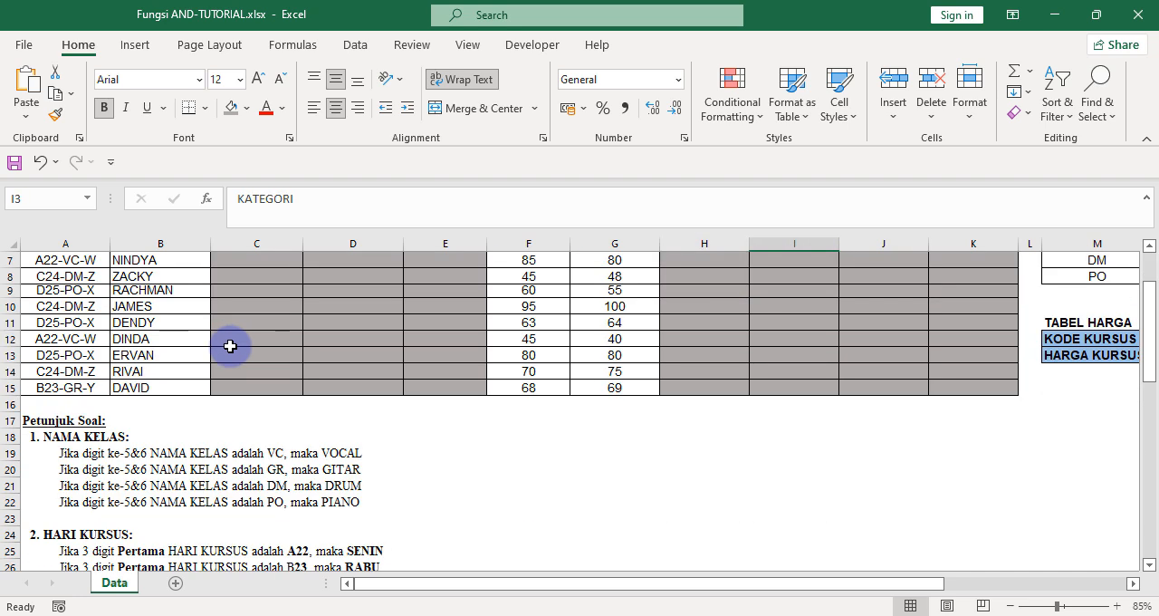
left_click(179, 439)
scroll(181, 439, "up", 2)
scroll(223, 419, "down", 2)
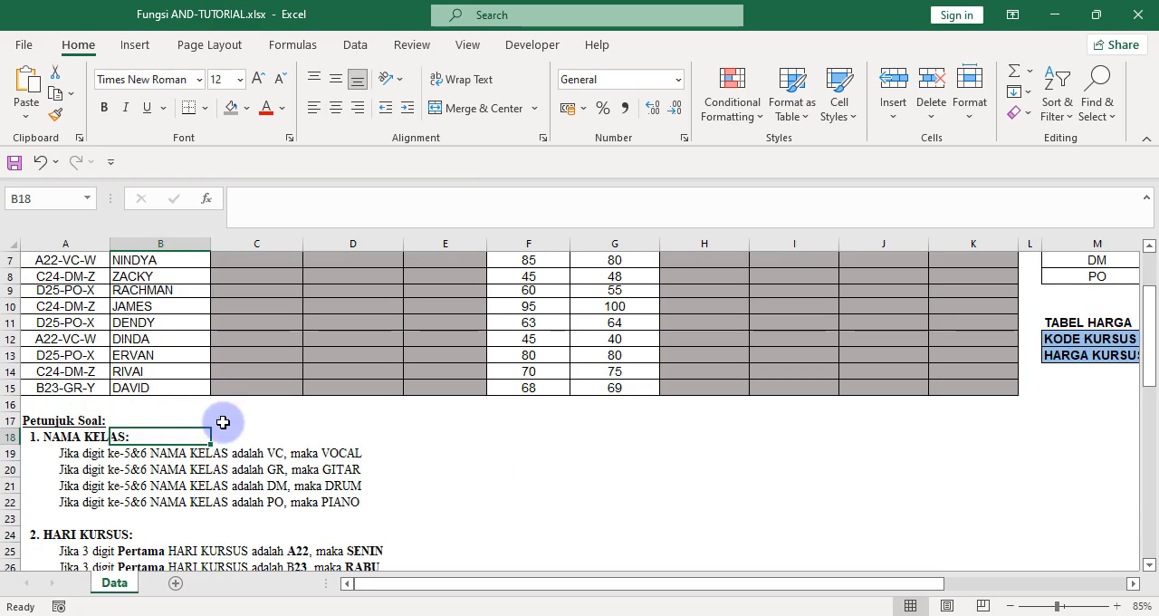
left_click(79, 466)
left_click(74, 453)
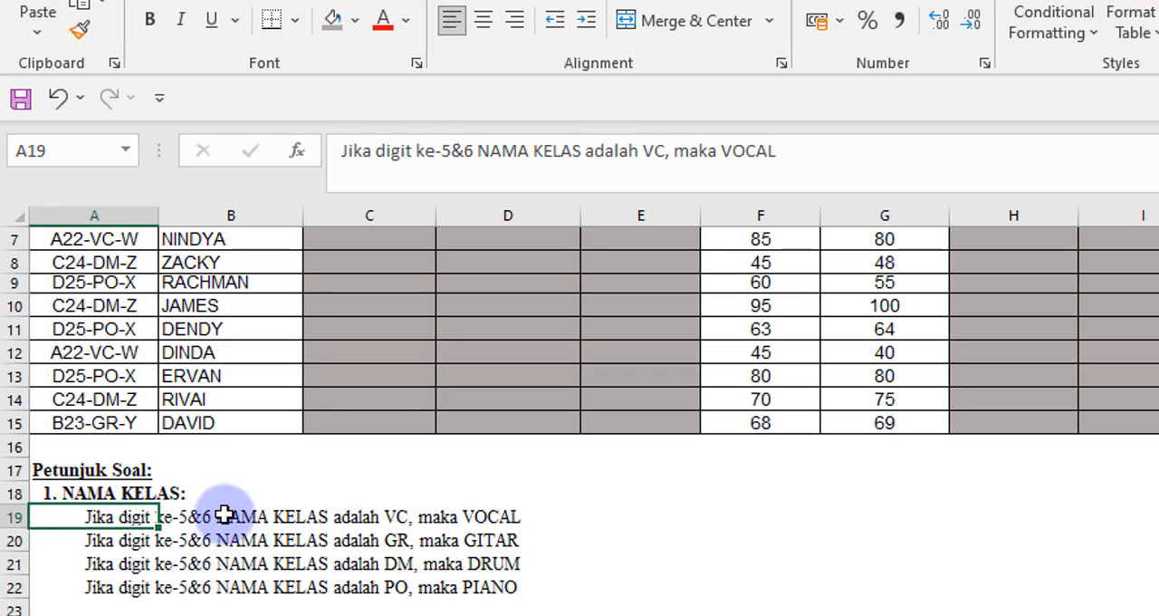
scroll(224, 515, "up", 2)
scroll(224, 514, "down", 2)
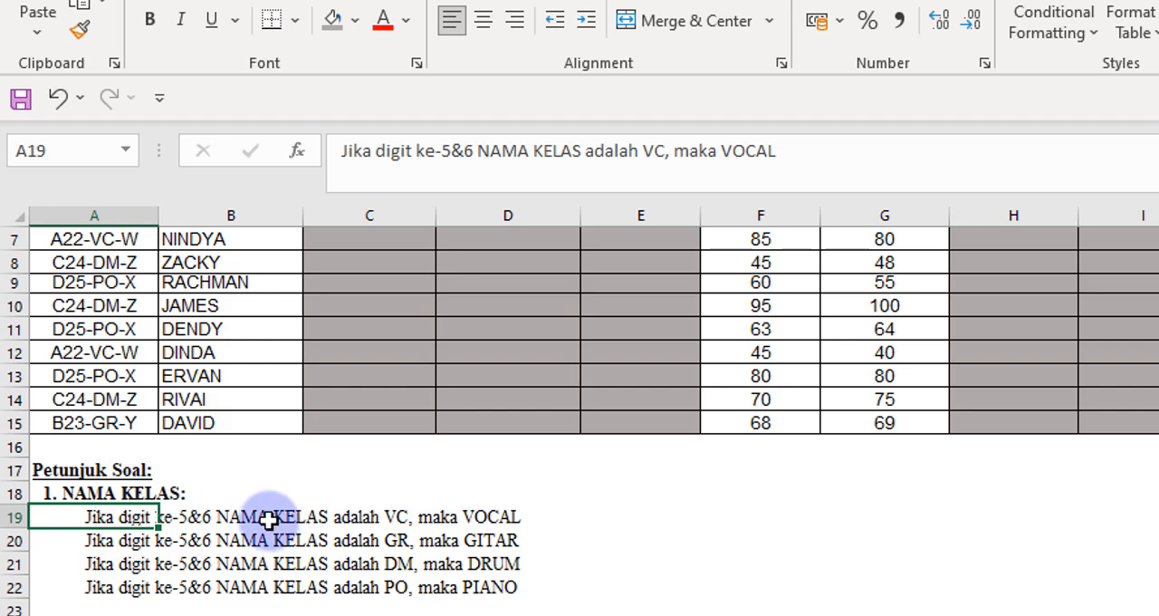
scroll(269, 521, "up", 2)
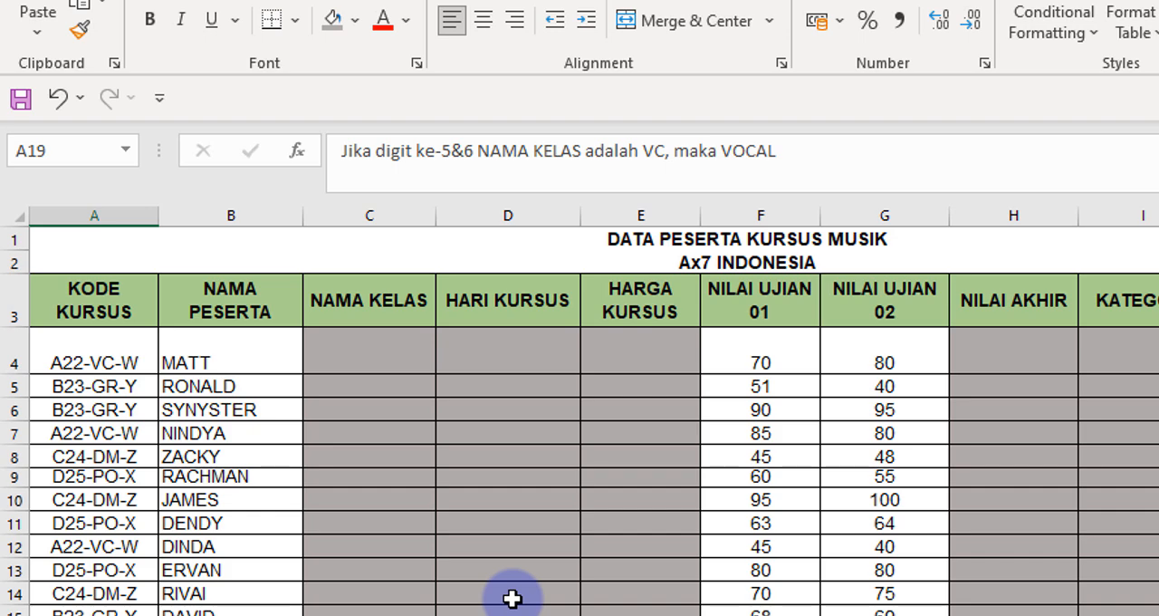
scroll(512, 599, "down", 2)
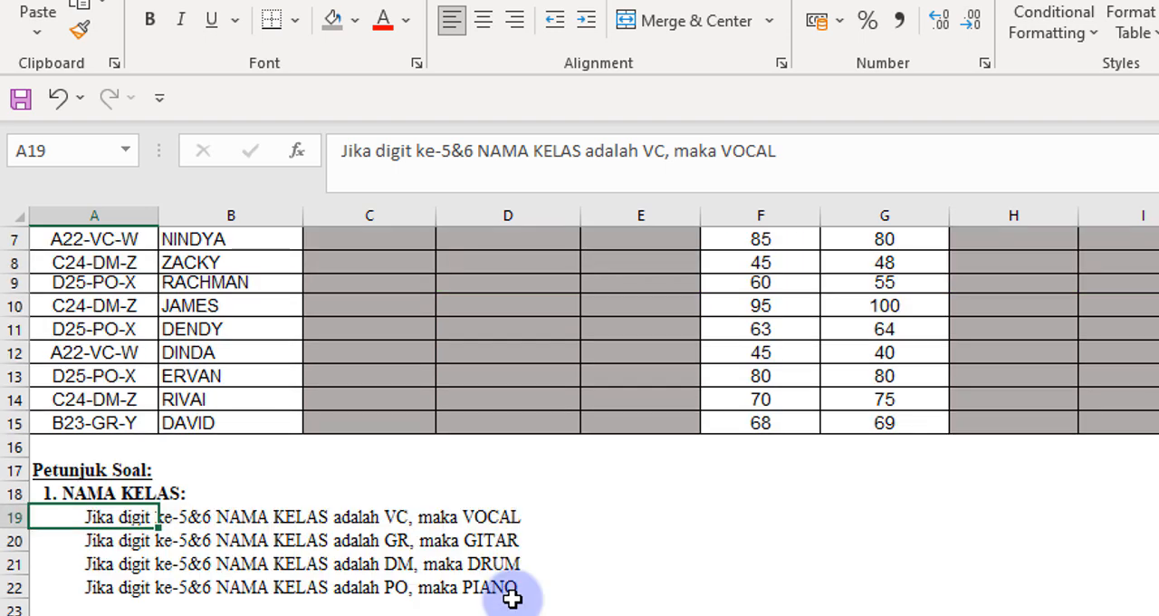
key("Down")
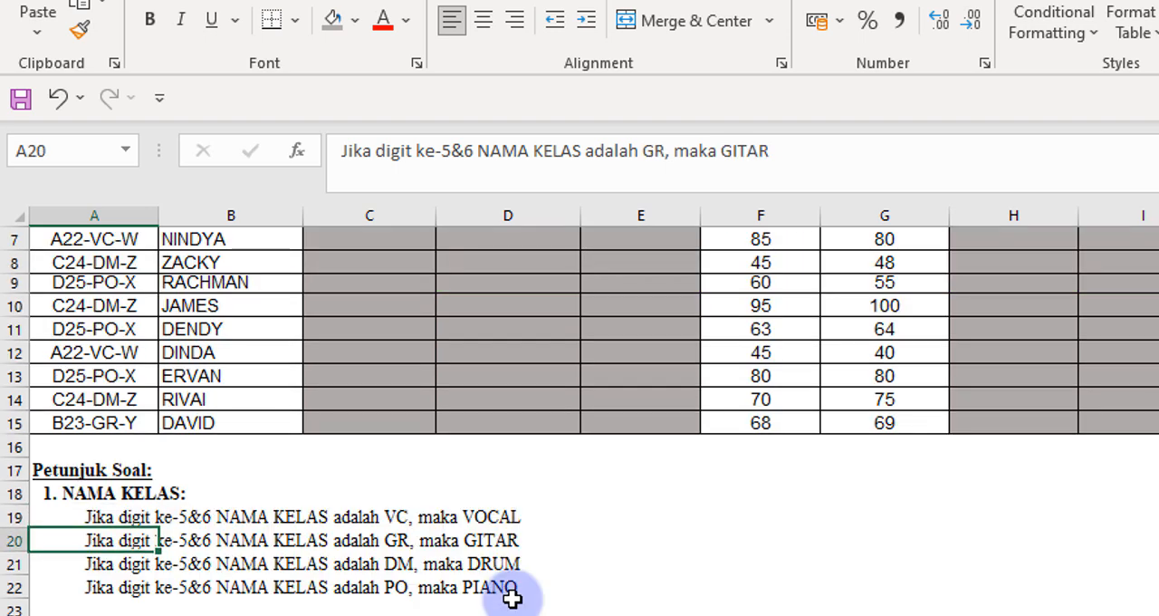
key("Down")
key("Down")
key("Down")
key("Down")
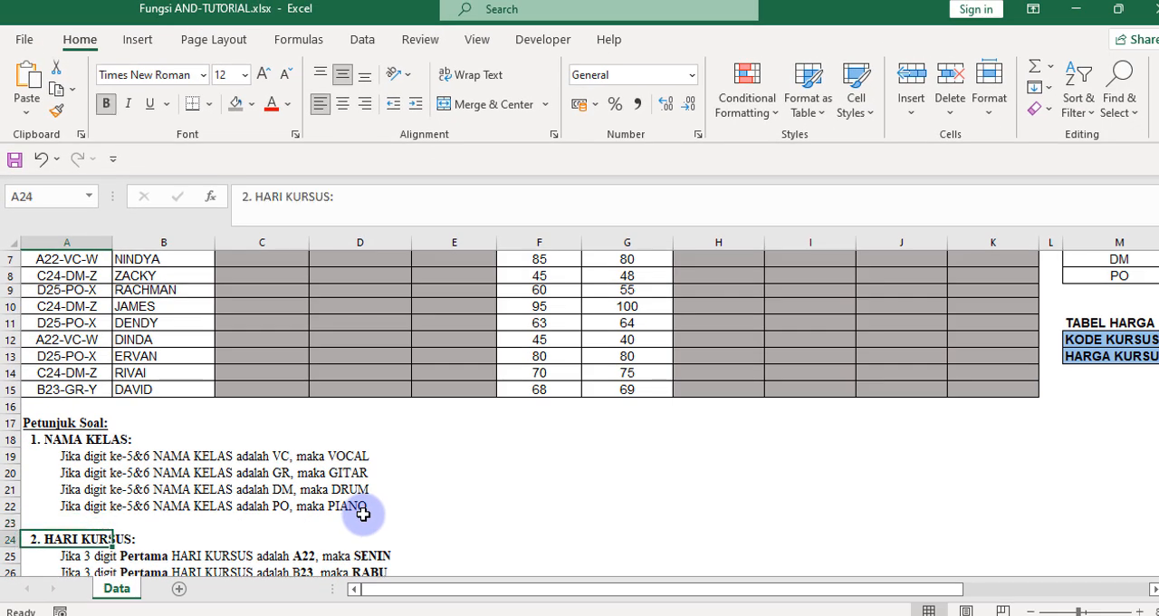
Read the HARI KURSUS and HARGA KURSUS rules in rows 24 to 34 and the NILAI AKHIR rule below them.
key("Down")
key("Down")
key("Down")
key("Down")
key("Down")
key("Down")
key("Down")
key("Down")
key("Down")
key("Down")
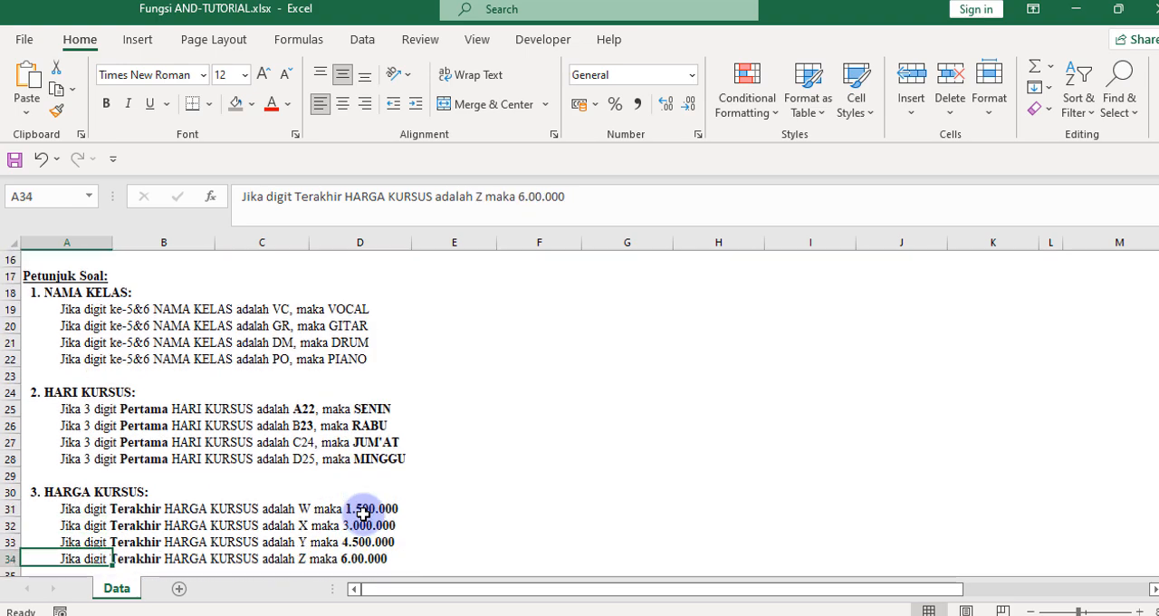
key("Up")
key("Up")
key("Up")
key("Up")
key("Down")
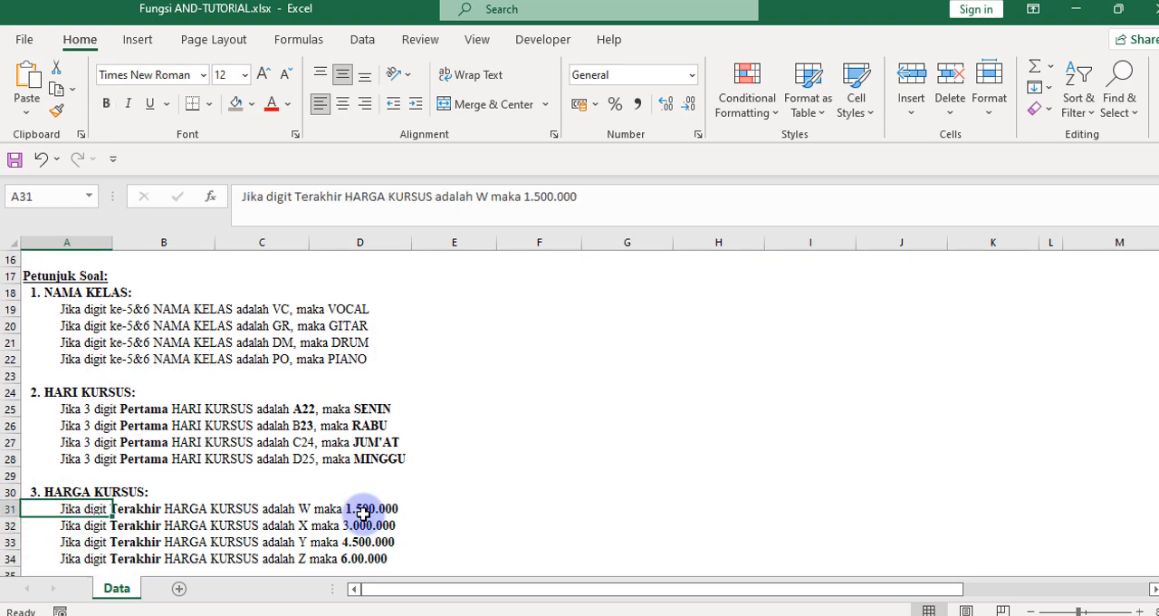
key("Down")
key("Down")
key("Down")
key("Up")
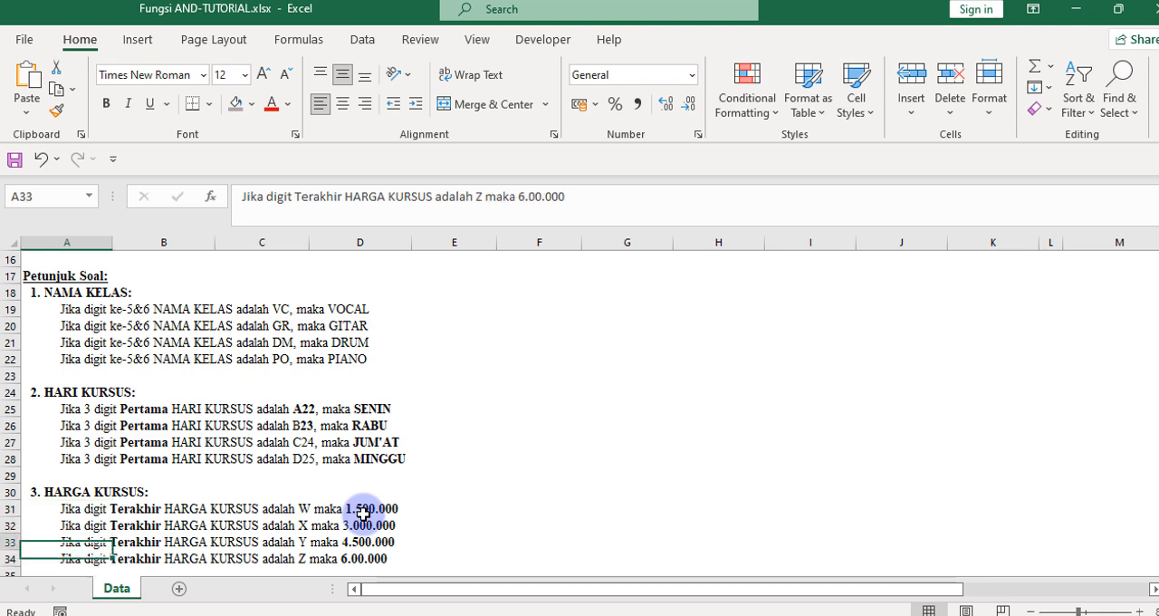
key("Up")
key("Up")
key("Up")
key("Up")
key("Up")
key("Up")
key("Up")
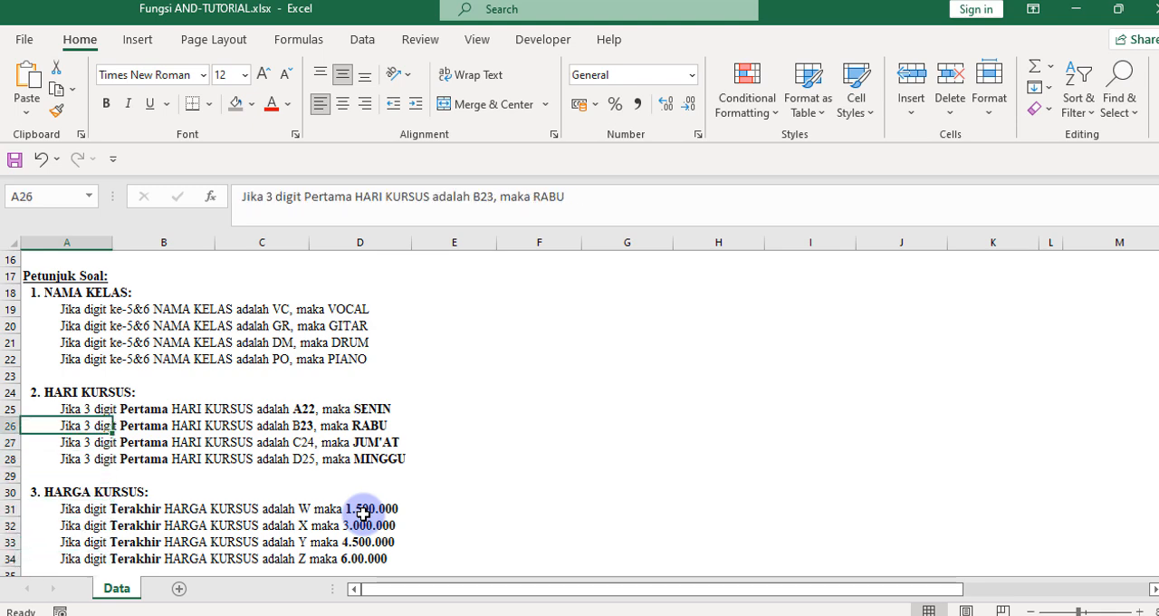
key("Down")
key("Down")
key("Down")
key("Down")
key("Down")
key("Down")
key("Down")
key("Down")
key("Down")
key("Down")
key("Down")
key("Down")
key("Down")
key("Down")
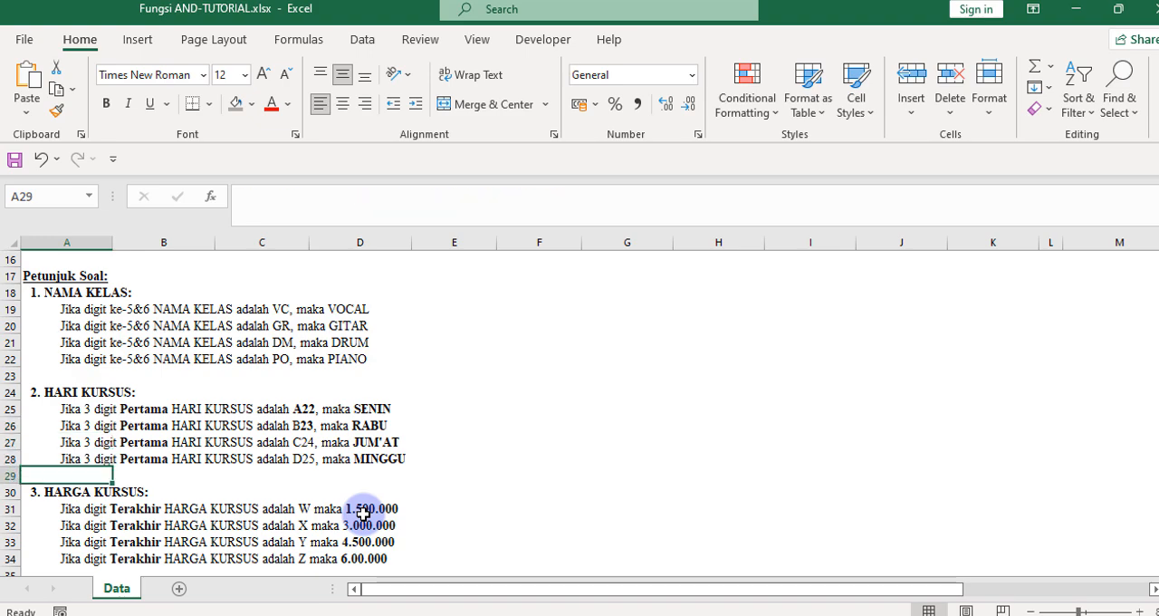
key("Up")
key("Up")
key("Up")
key("Up")
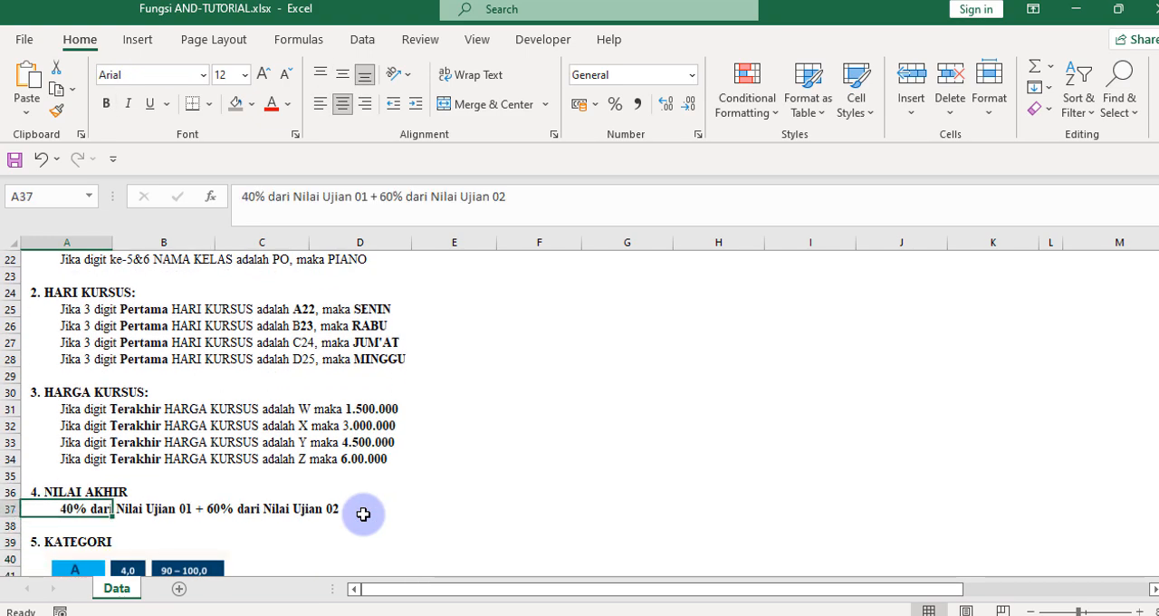
Compare the NILAI AKHIR rule with the two exam score columns, and examine the KATEGORI grade table picture.
scroll(364, 514, "up", 7)
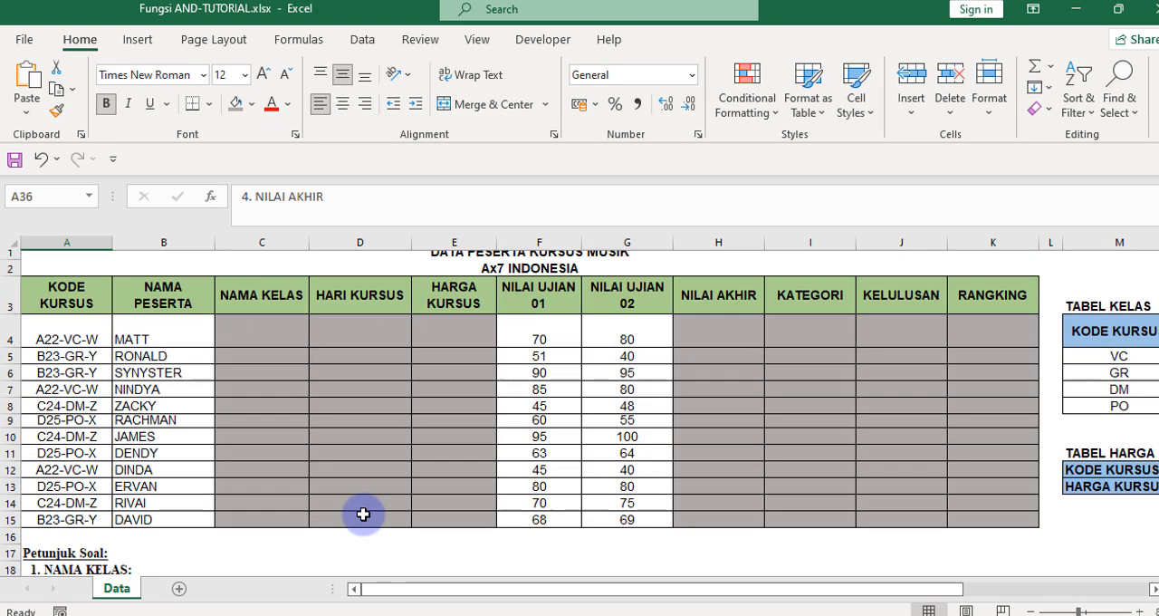
double_click(727, 337)
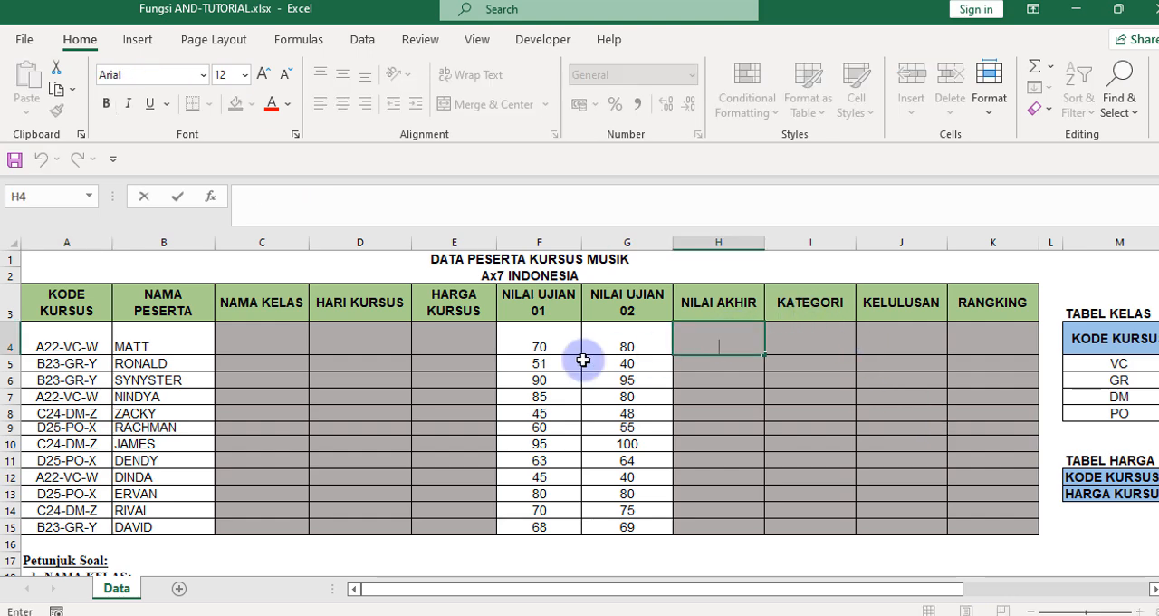
double_click(547, 347)
left_click(665, 345)
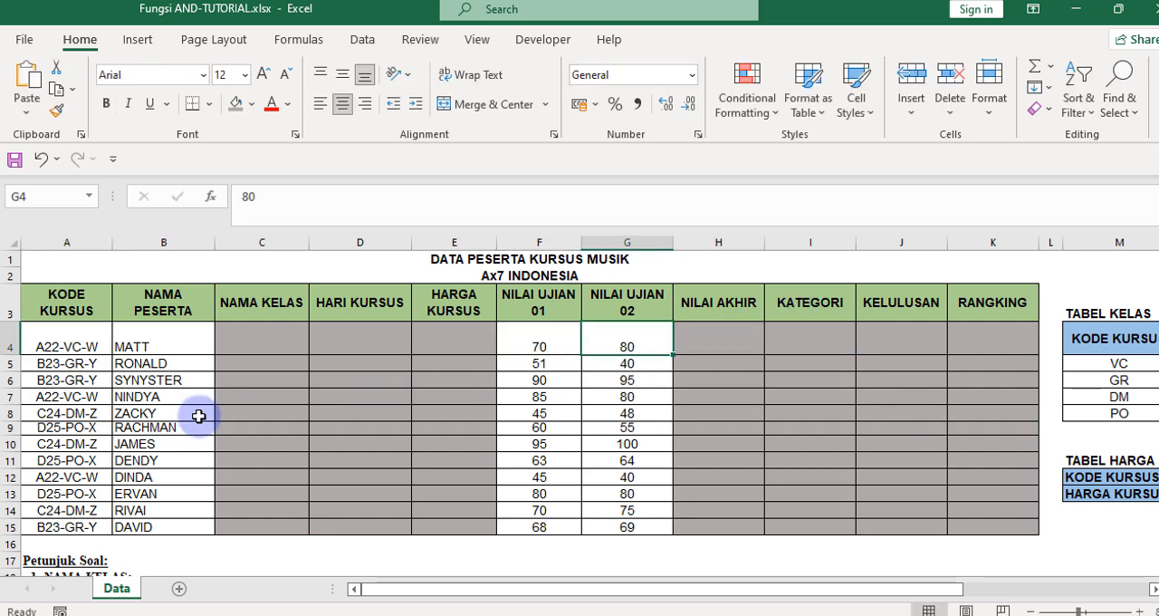
scroll(241, 422, "down", 8)
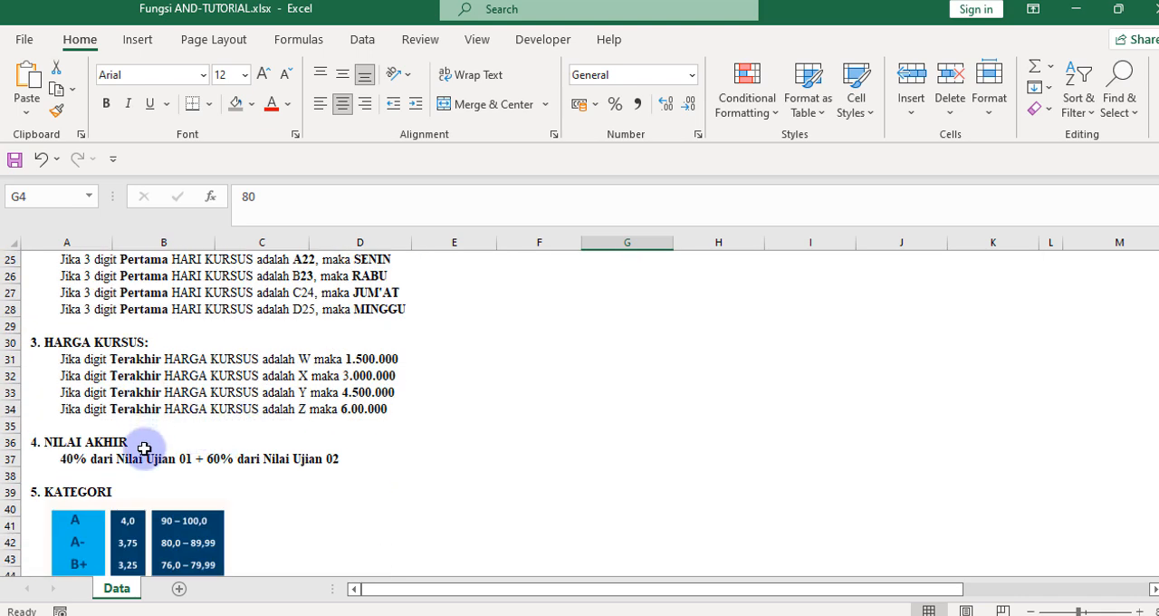
scroll(136, 442, "down", 1)
left_click(95, 453)
scroll(105, 444, "down", 2)
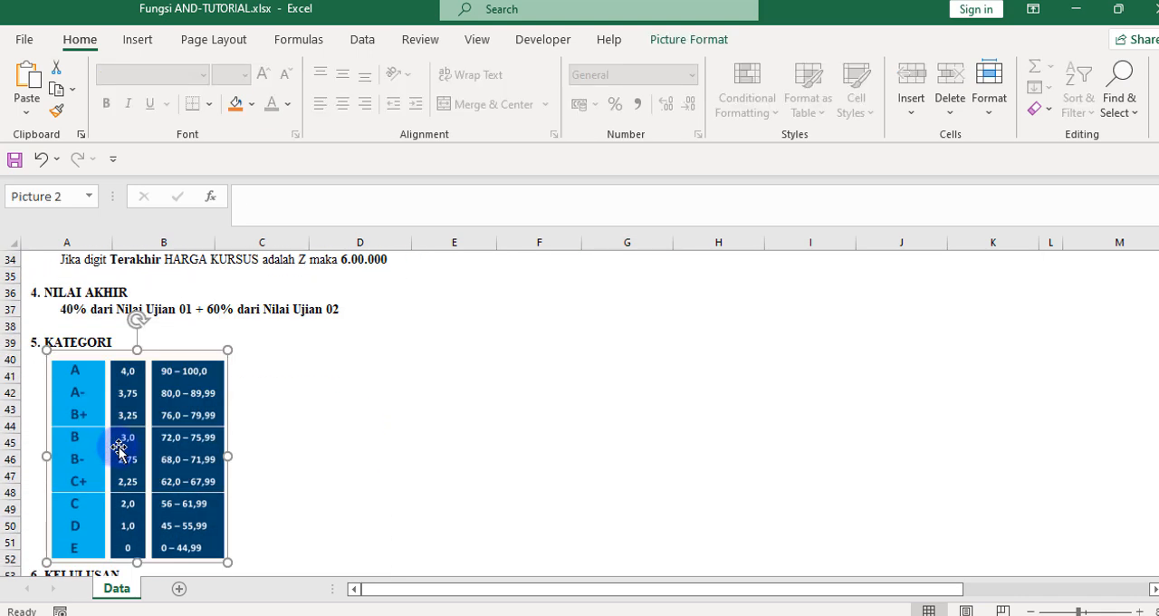
left_click(276, 431)
scroll(276, 433, "down", 1)
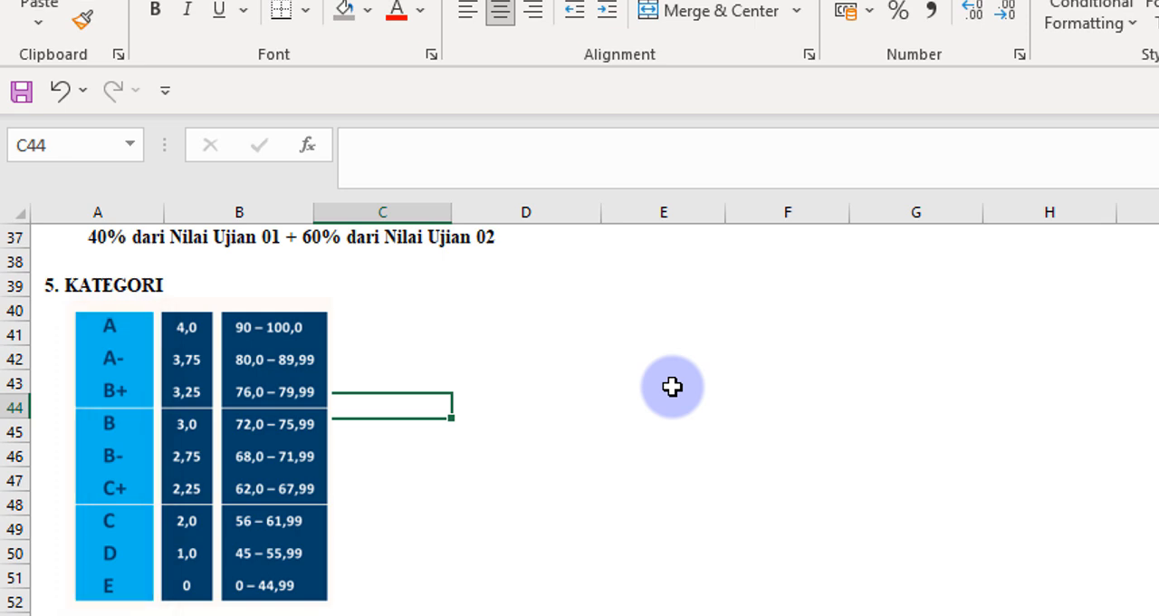
Read the KELULUSAN and RANGKING rules in rows 53 to 57, and return to the NAMA KELAS header of the participant table.
scroll(445, 559, "down", 1)
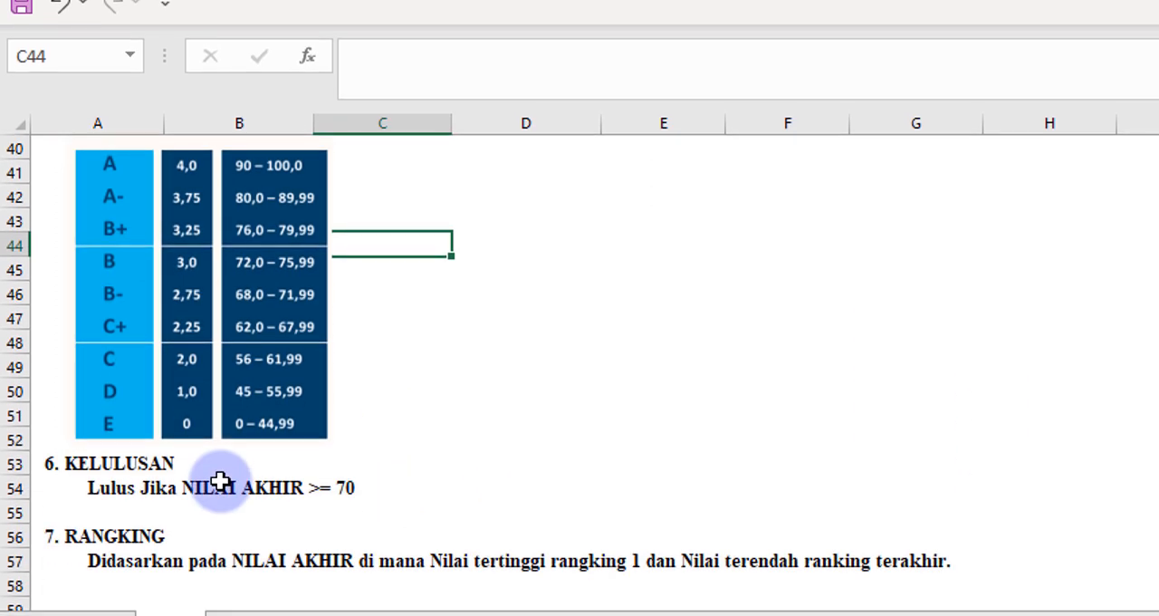
scroll(220, 481, "up", 2)
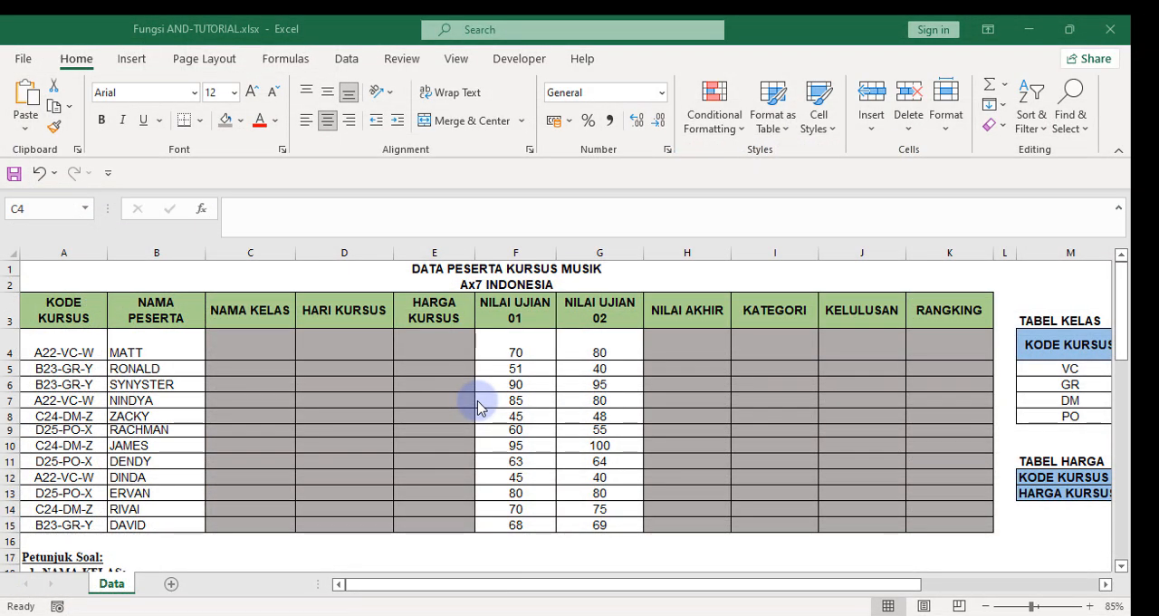
left_click(239, 305)
left_click(239, 304)
Compare the participant table with TABEL KELAS and TABEL HARGA beside it, and recheck the NAMA KELAS and HARI KURSUS rules below.
scroll(227, 360, "down", 2)
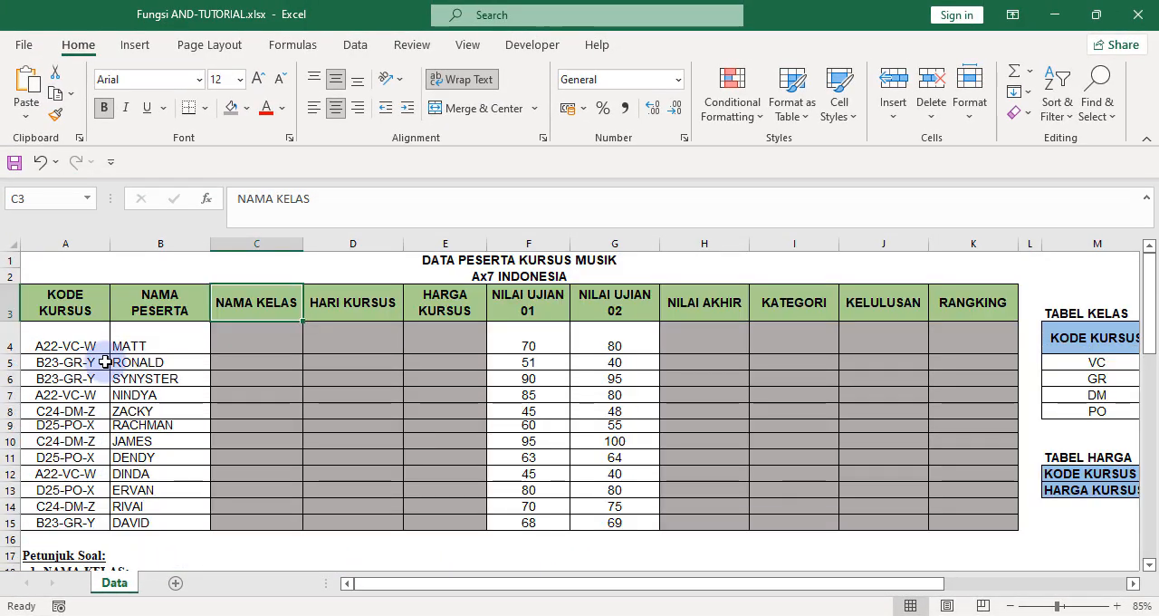
left_click(114, 336)
left_click_drag(758, 584, 830, 587)
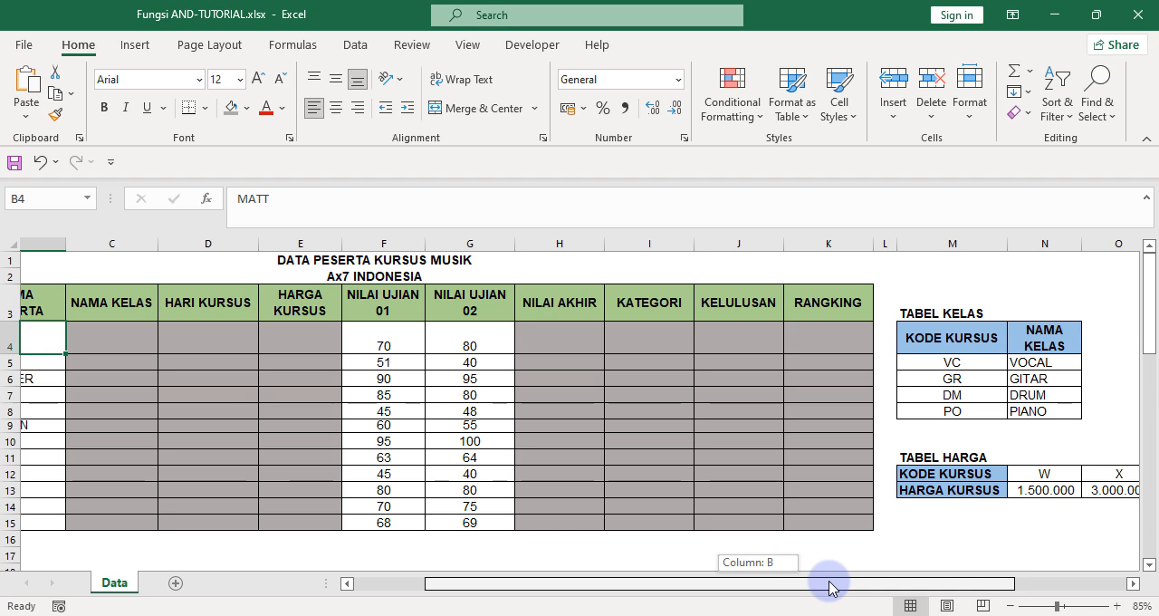
left_click_drag(831, 587, 682, 548)
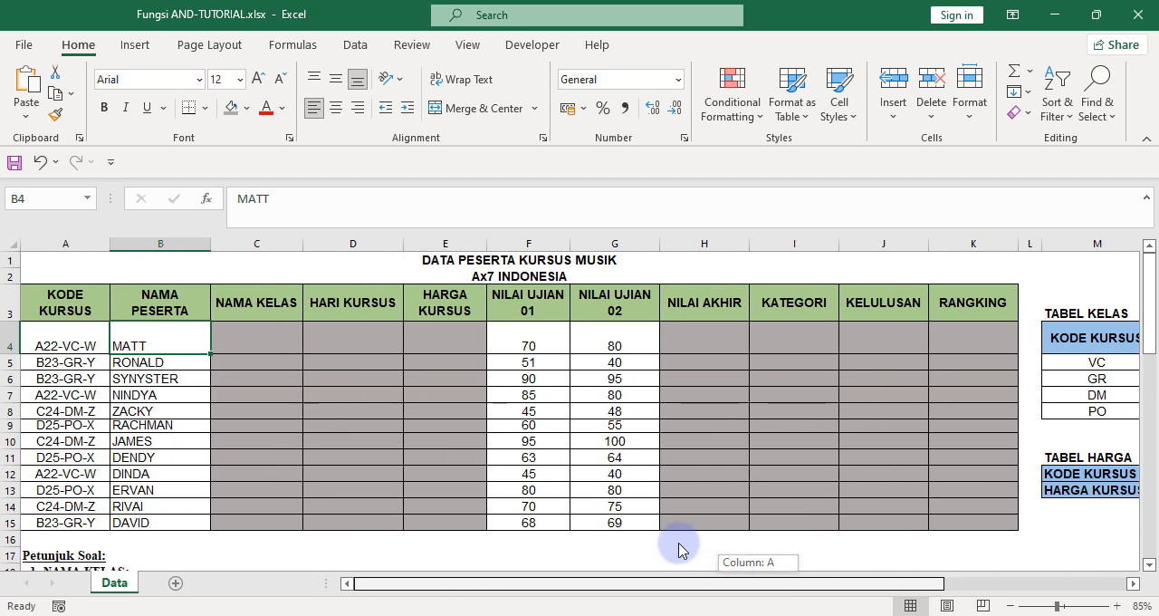
left_click_drag(682, 549, 678, 547)
scroll(318, 447, "down", 4)
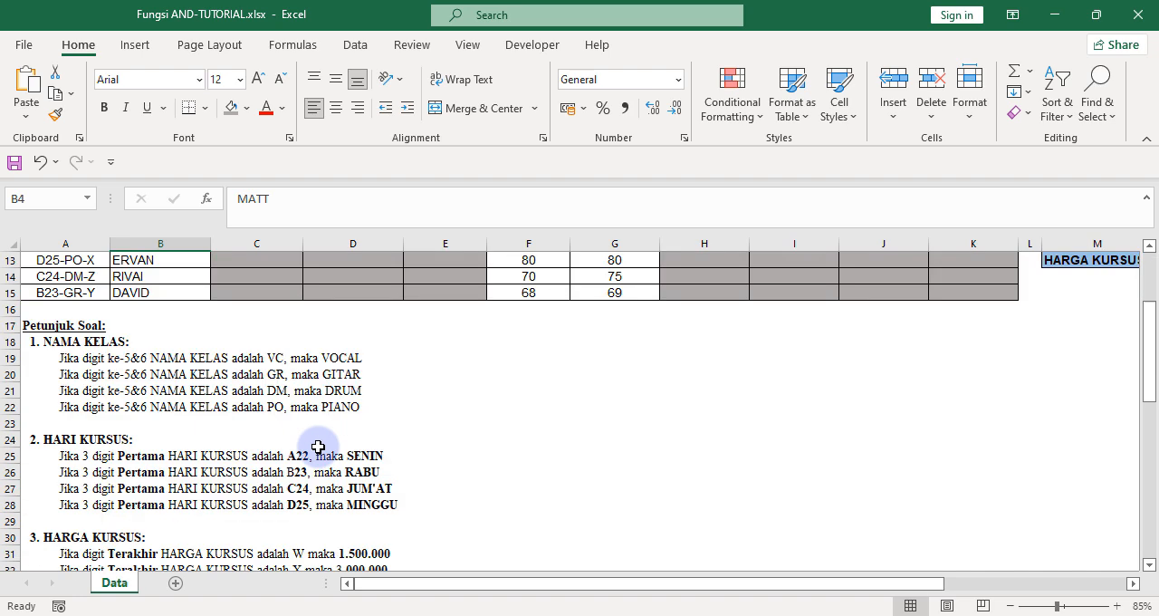
scroll(171, 401, "up", 4)
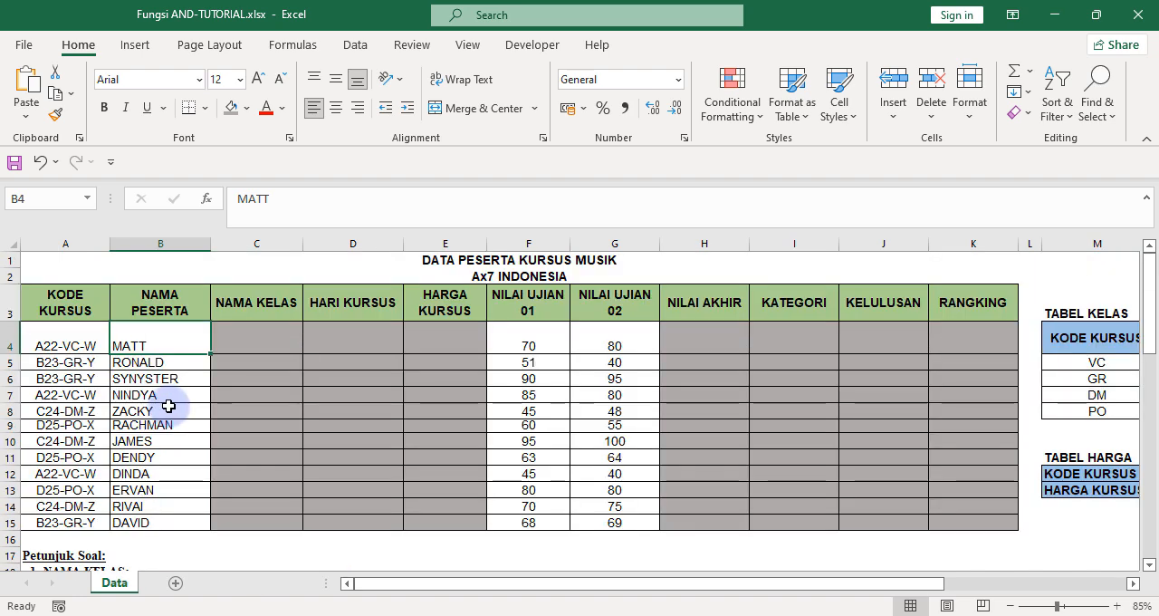
Begin a VLOOKUP formula in the first NAMA KELAS cell, C4, with MID(A4;5;2) as its lookup value.
left_click(221, 352)
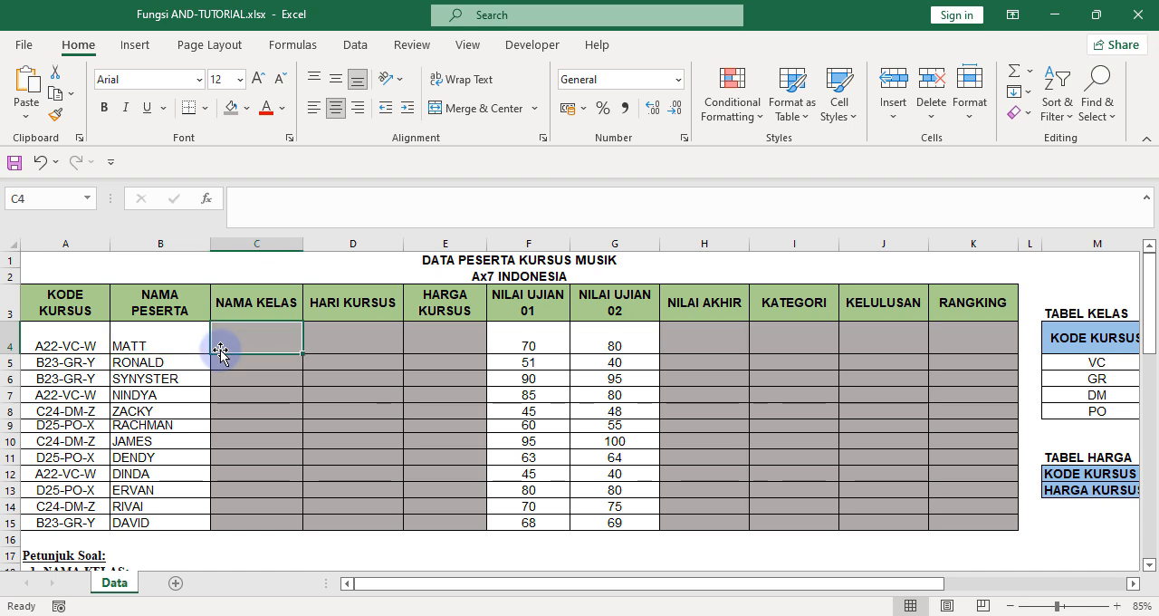
type("=v")
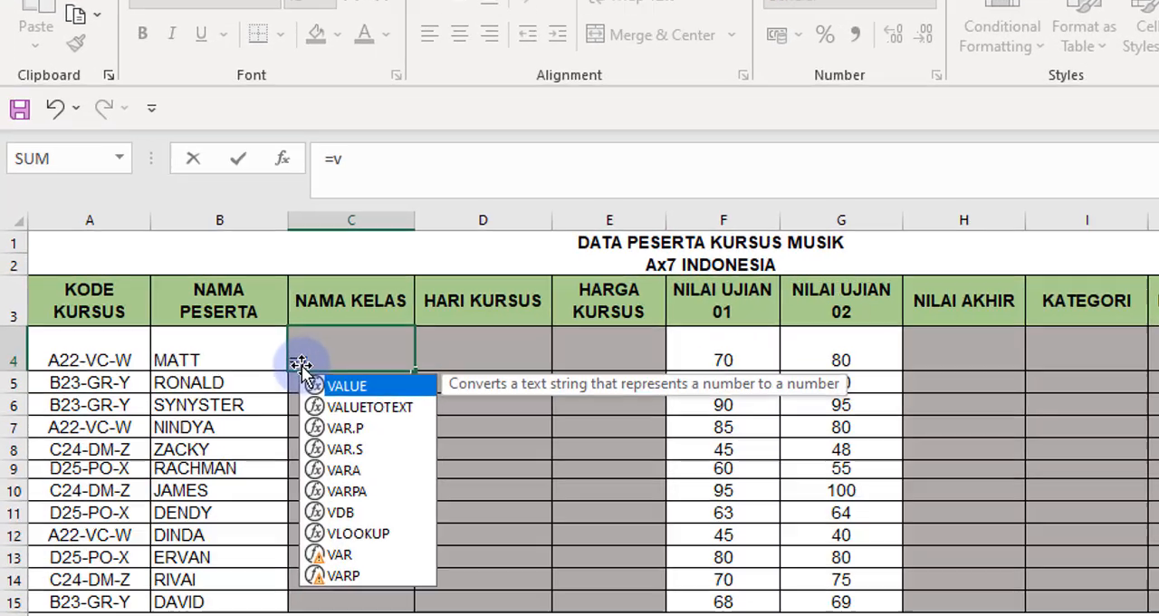
type("lookup")
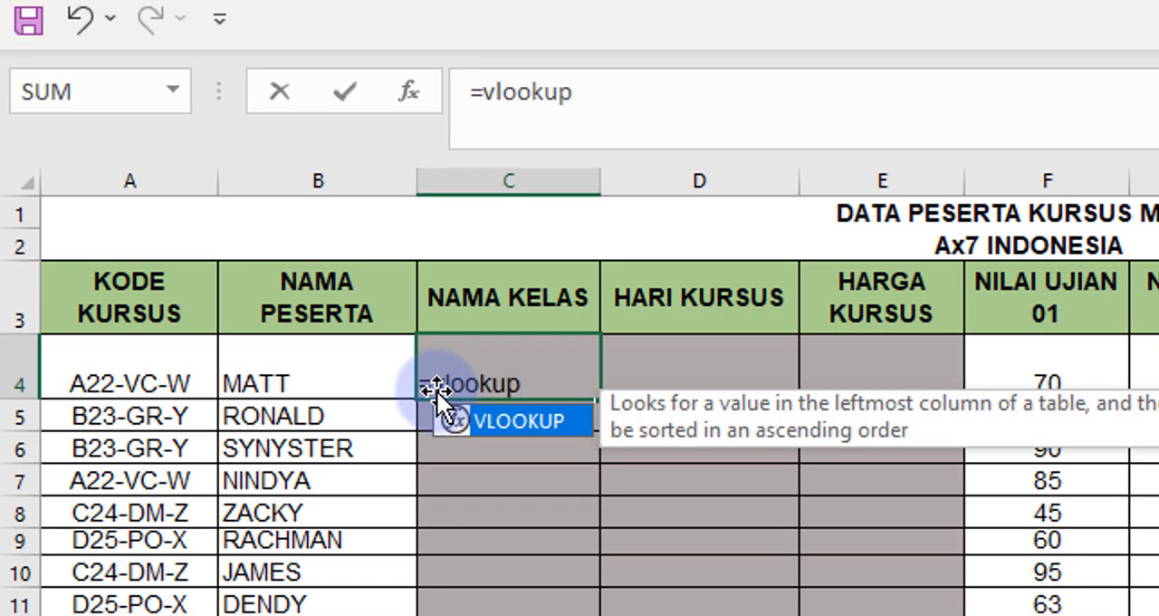
type("(")
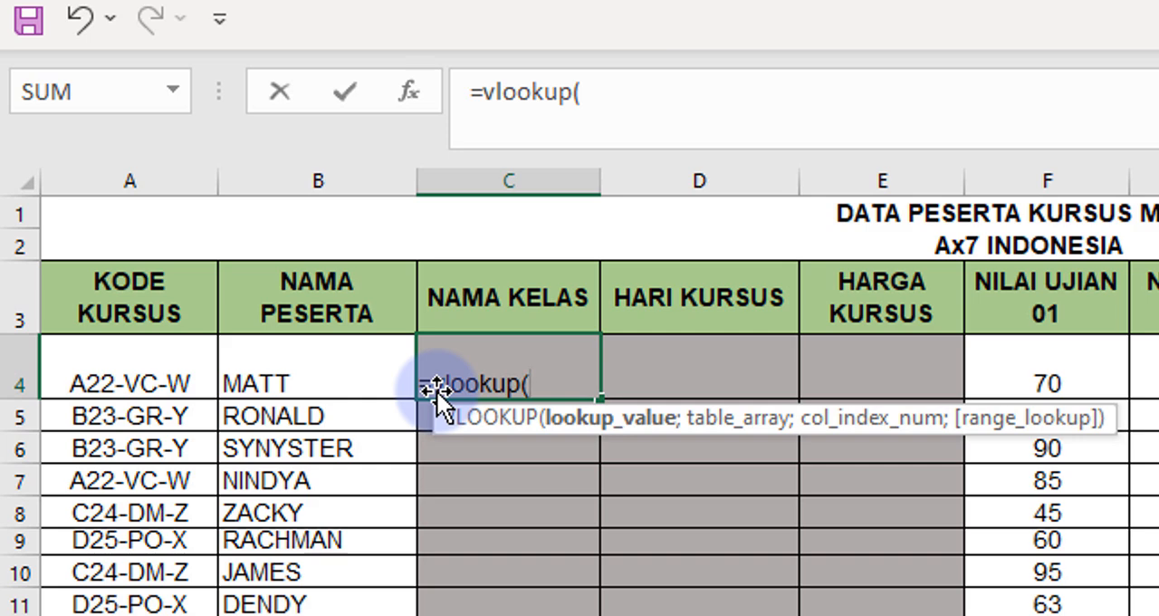
type("mid")
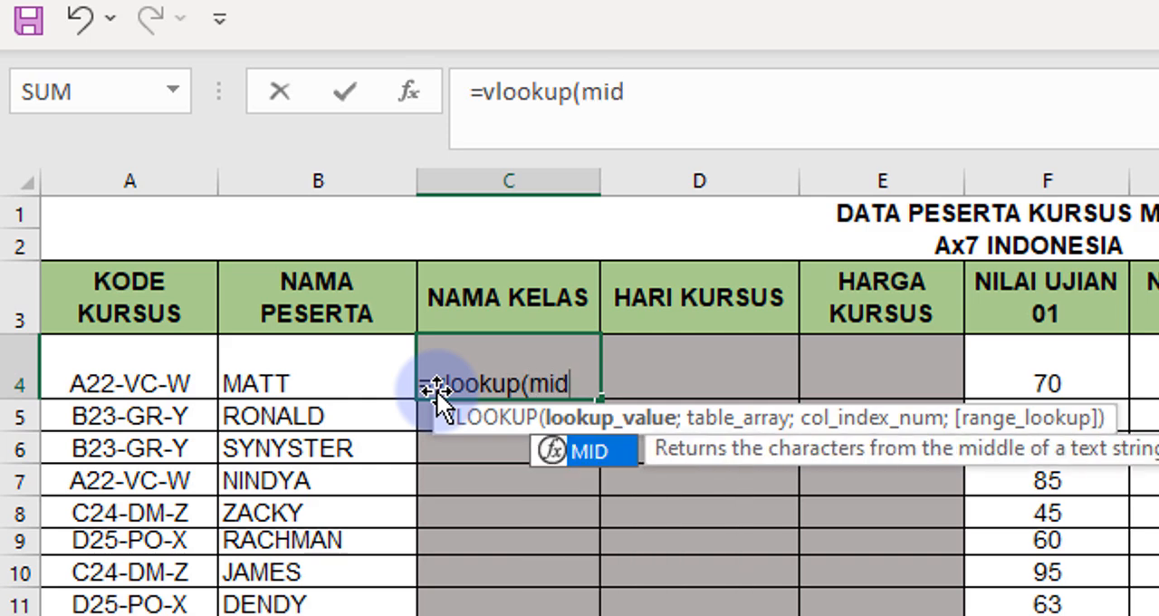
type("(")
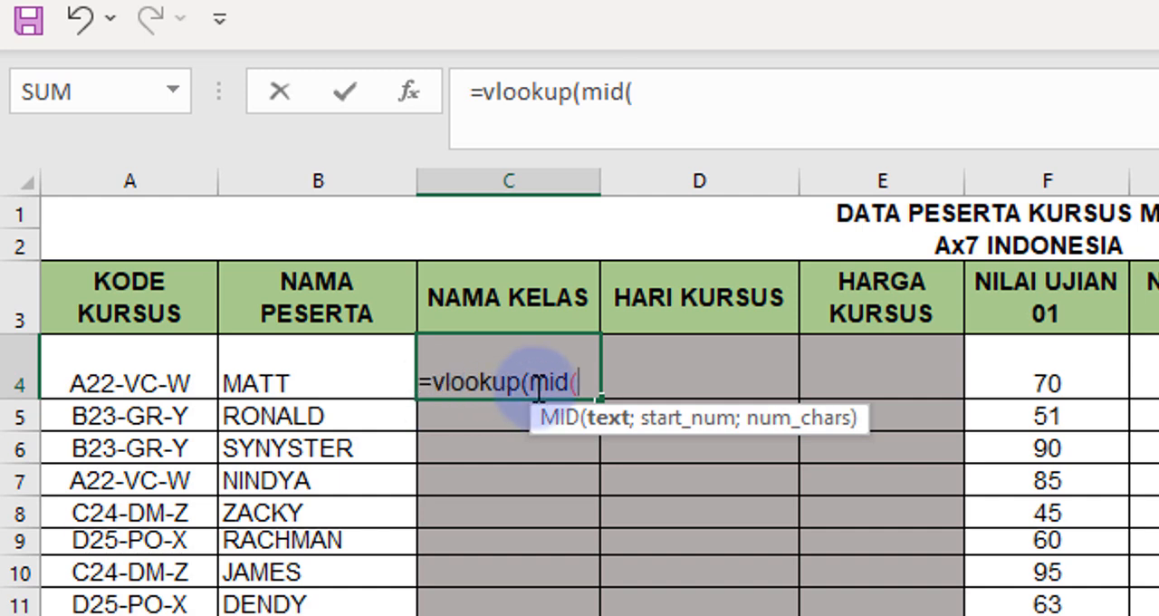
left_click(105, 369)
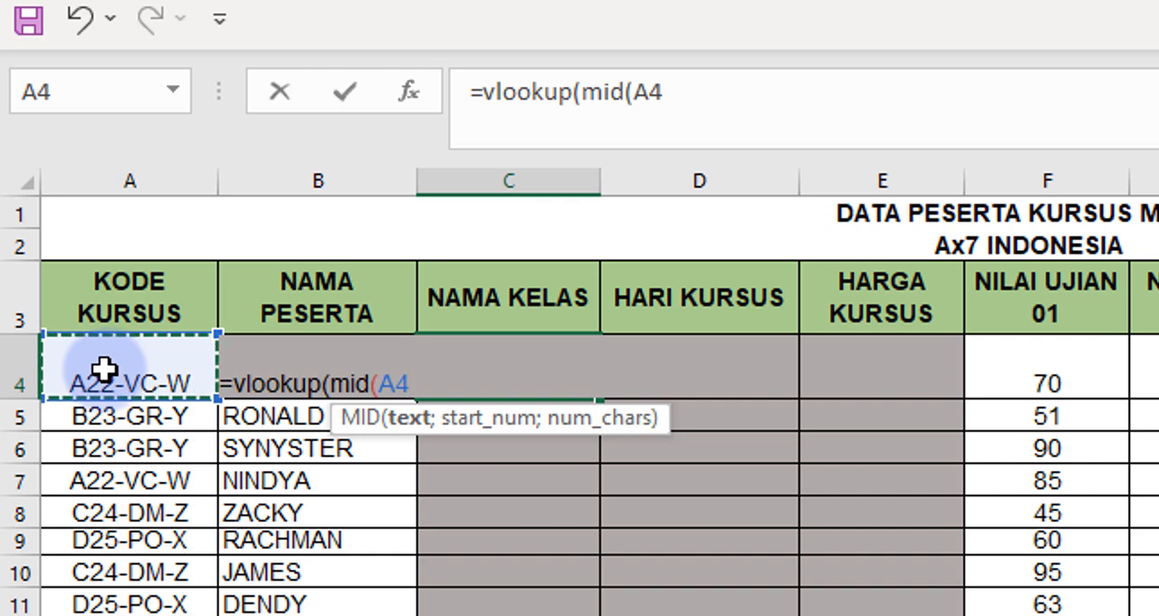
type(";")
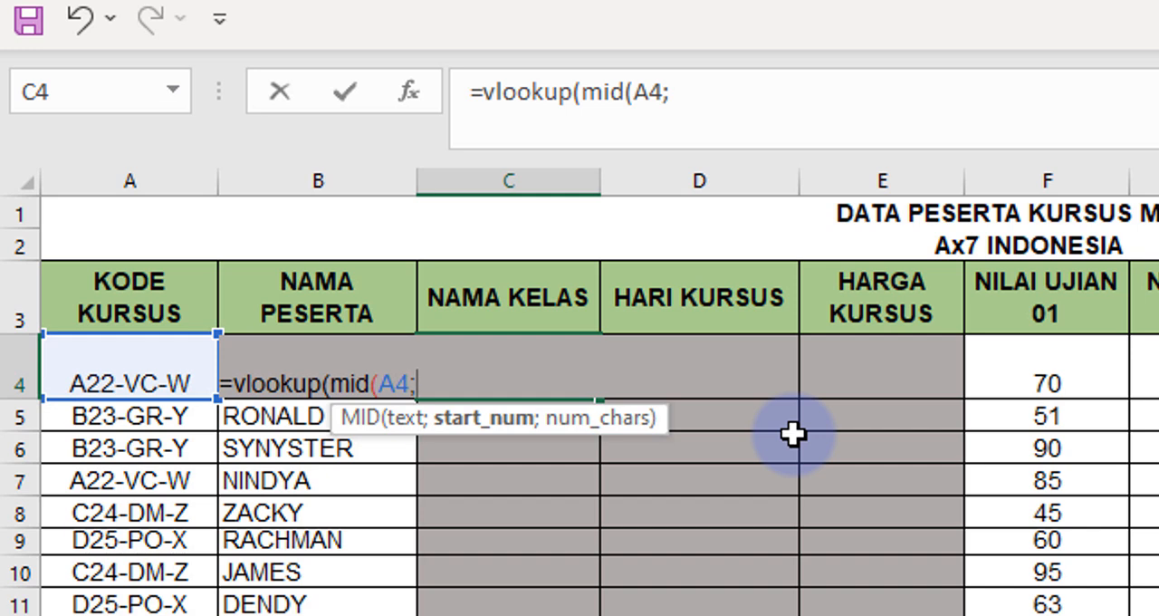
type("5;")
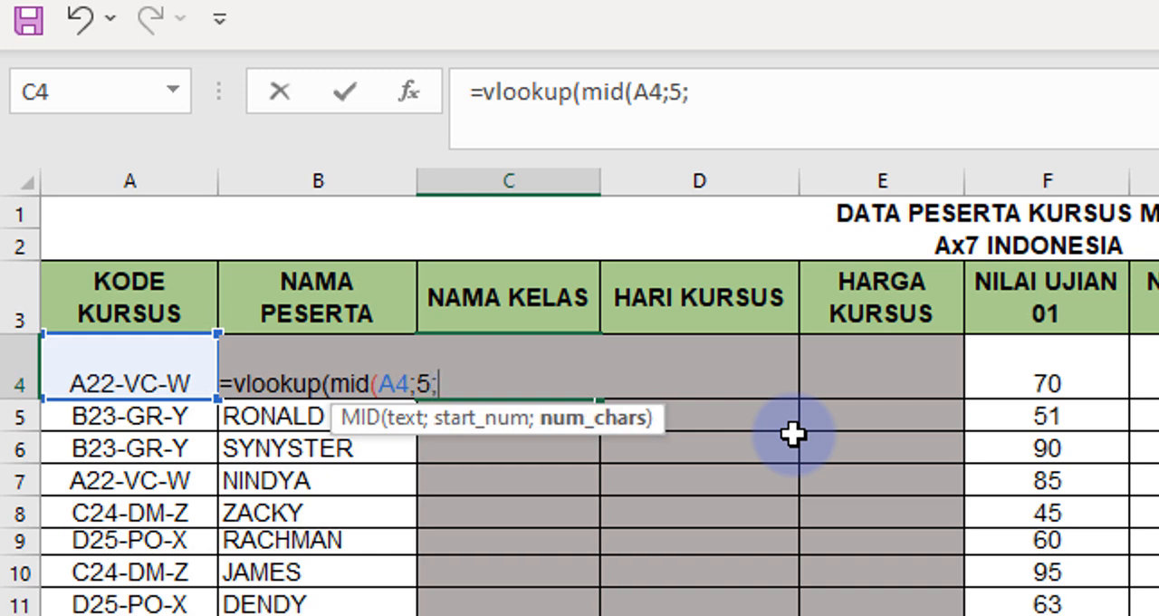
type("2)")
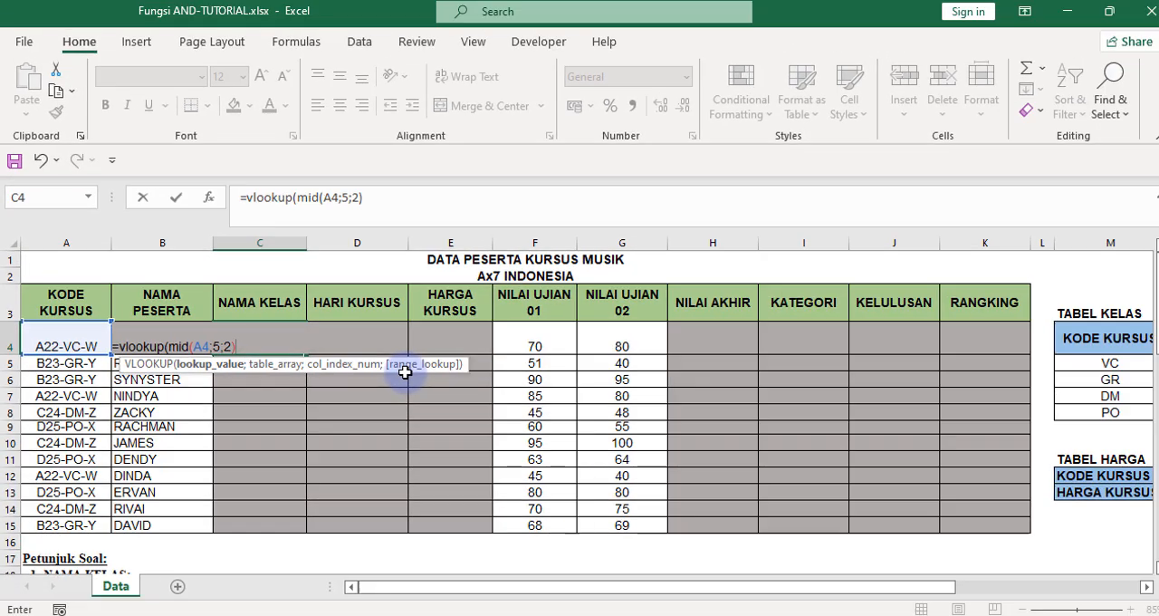
Add the TABEL KELAS data range M5:N8 as the table array of the VLOOKUP formula in C4.
type(";")
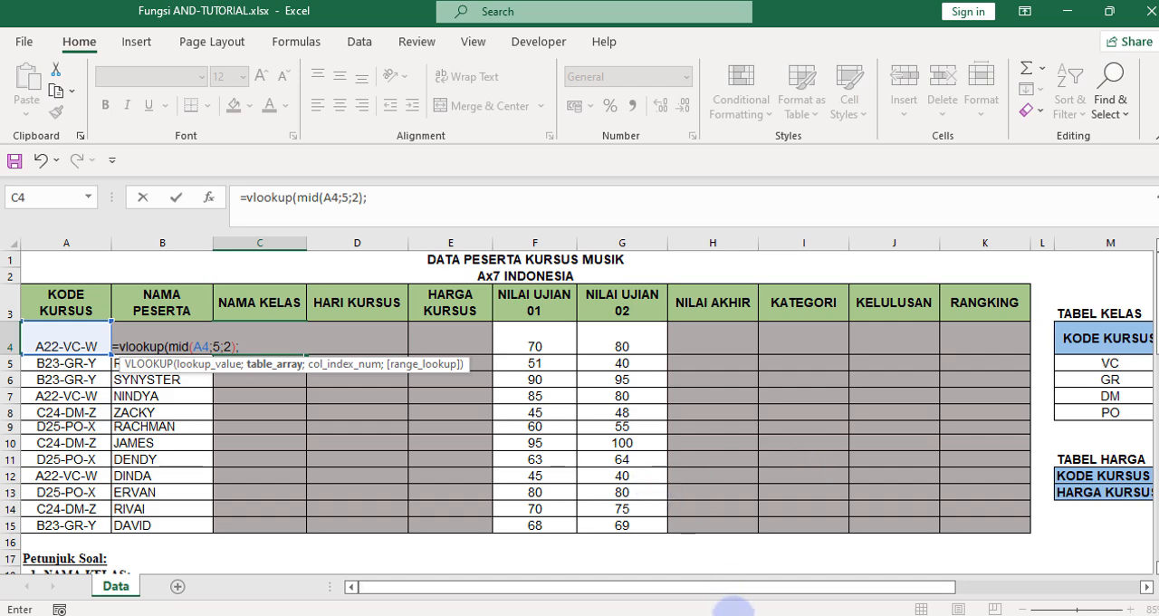
left_click_drag(748, 589, 889, 593)
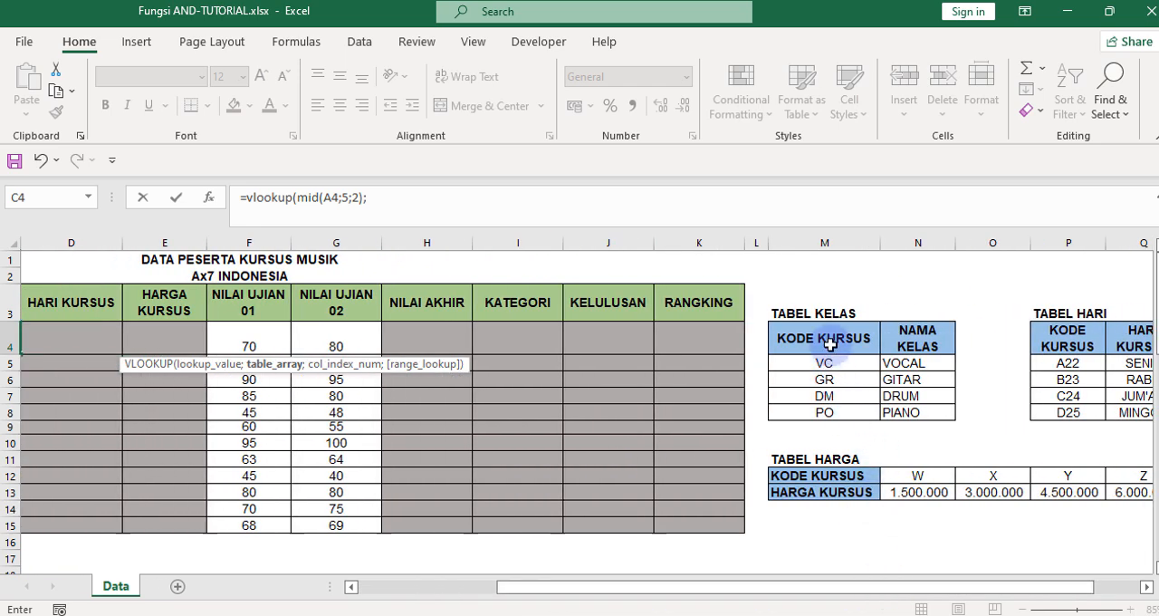
left_click(810, 363)
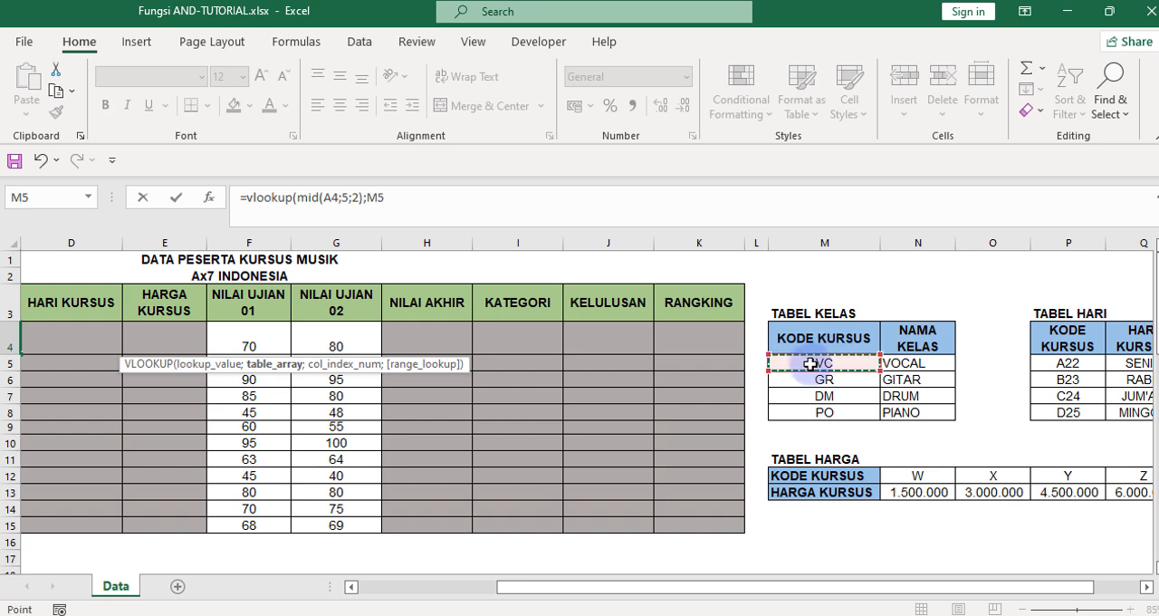
left_click_drag(810, 363, 934, 418)
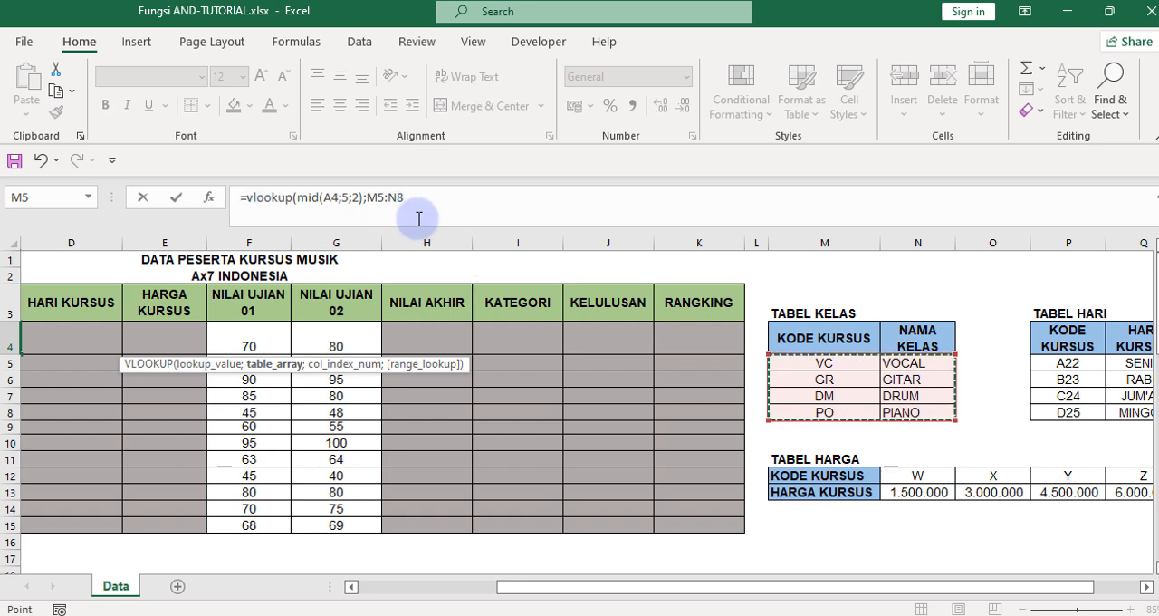
double_click(373, 198)
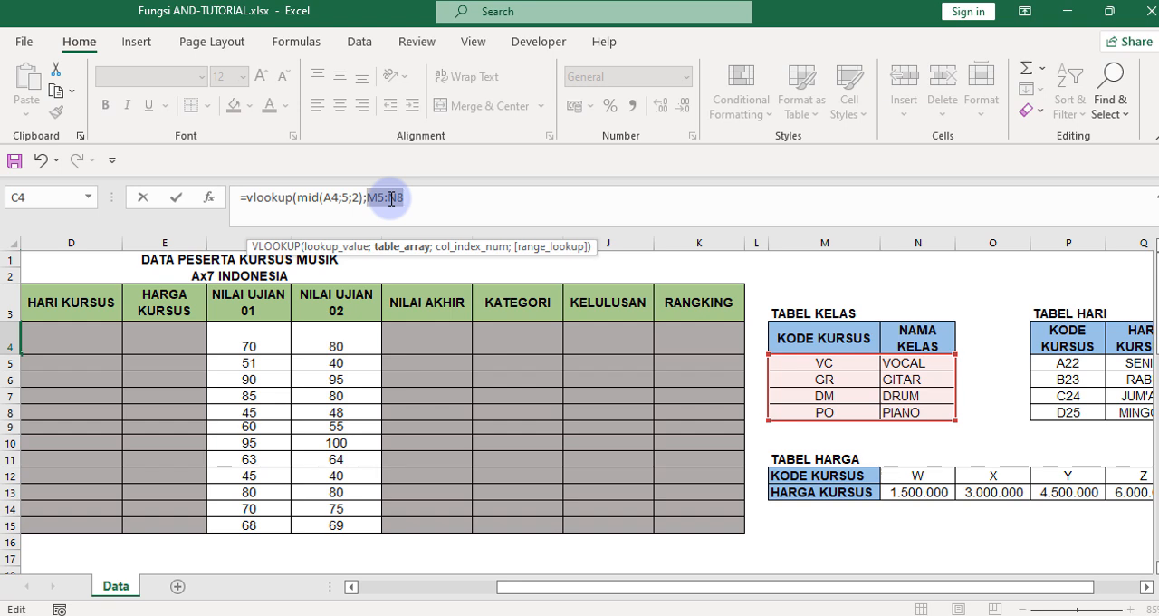
key("super+p")
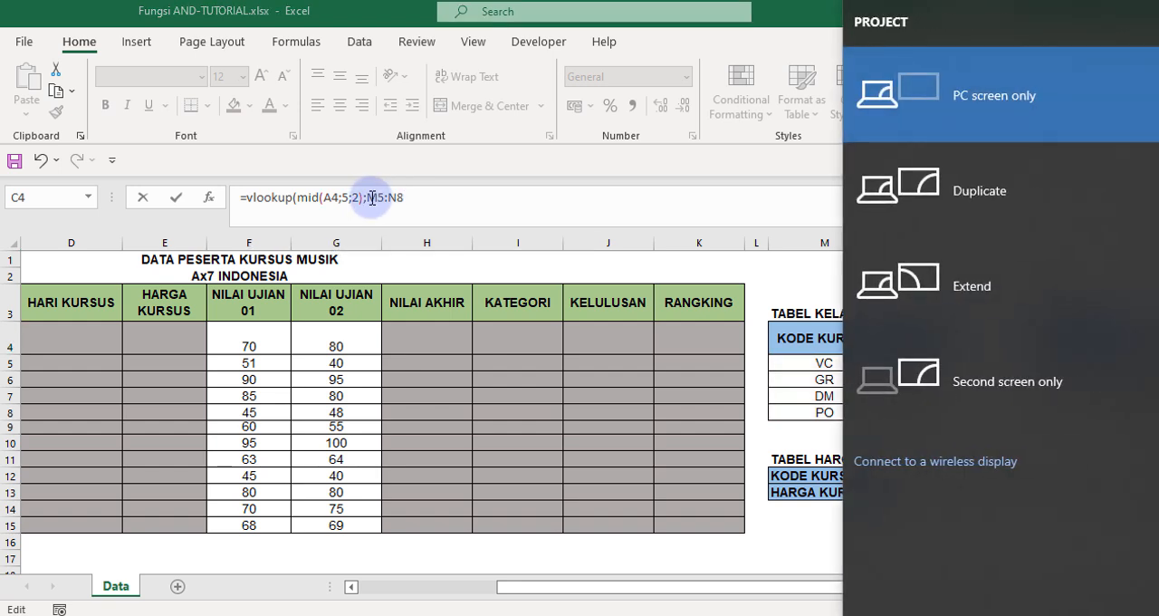
key("Escape")
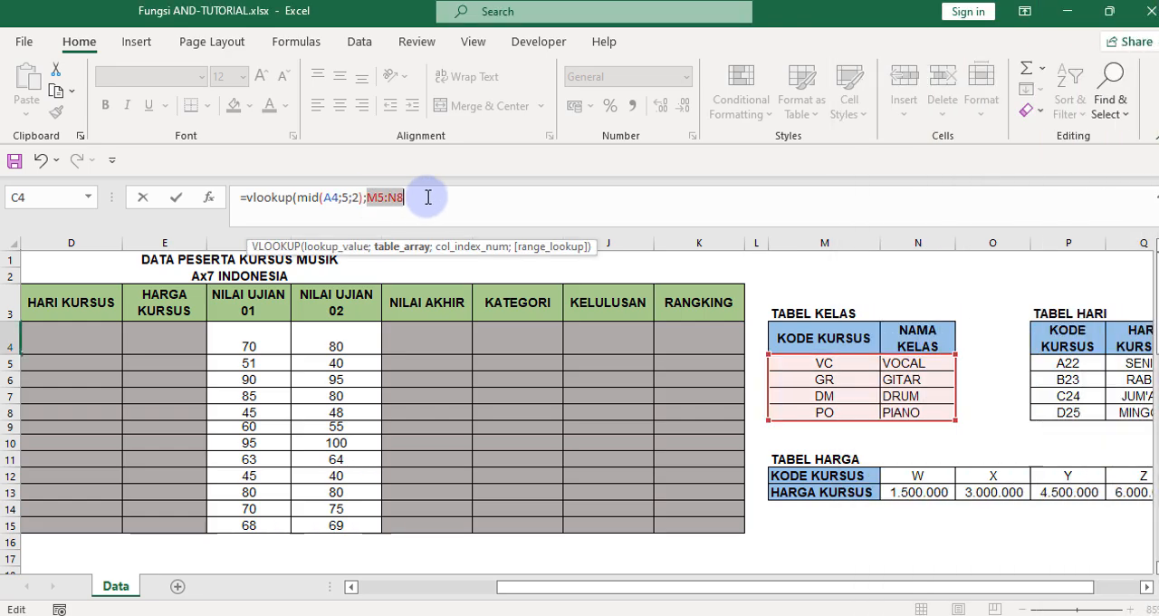
Make the table array reference in the C4 formula absolute as $M$5:$N$8.
left_click(365, 197)
type(";")
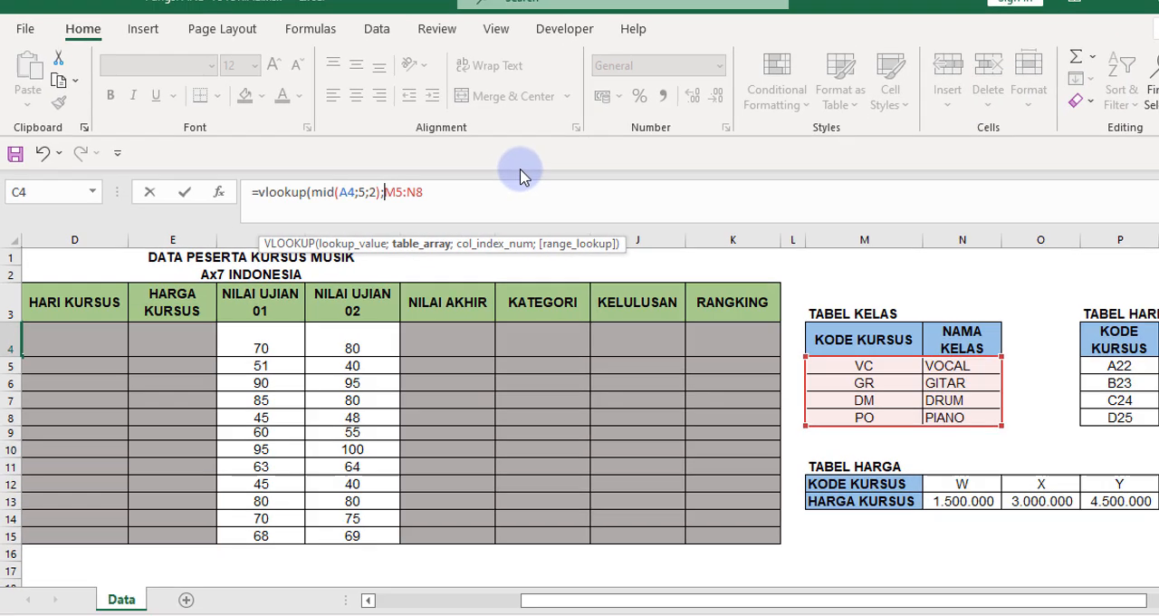
type("$")
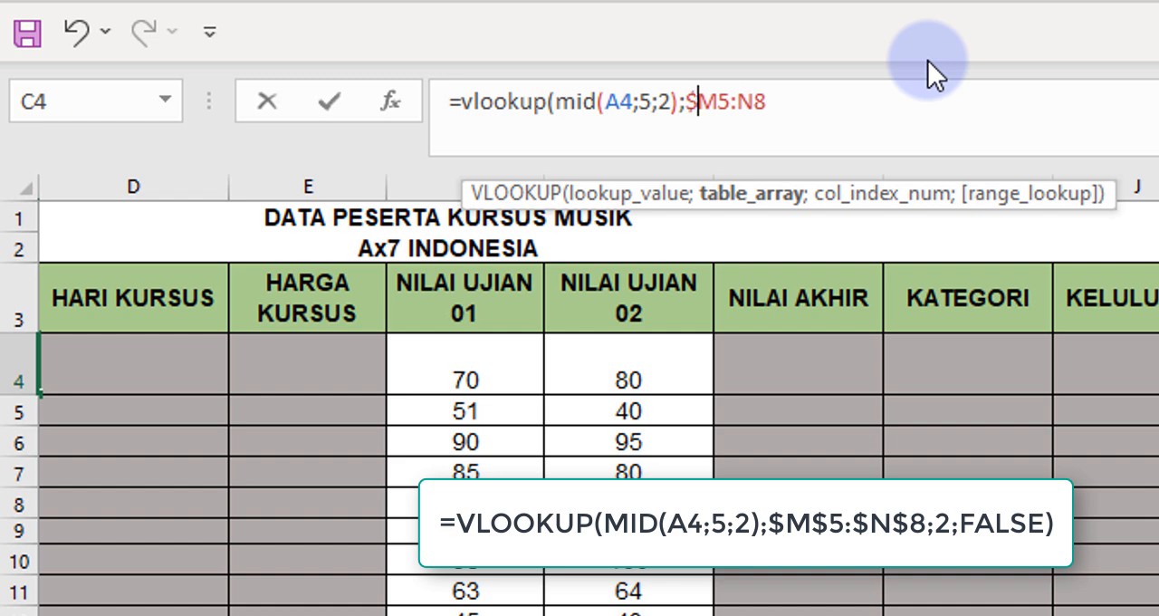
key("Right")
type("$")
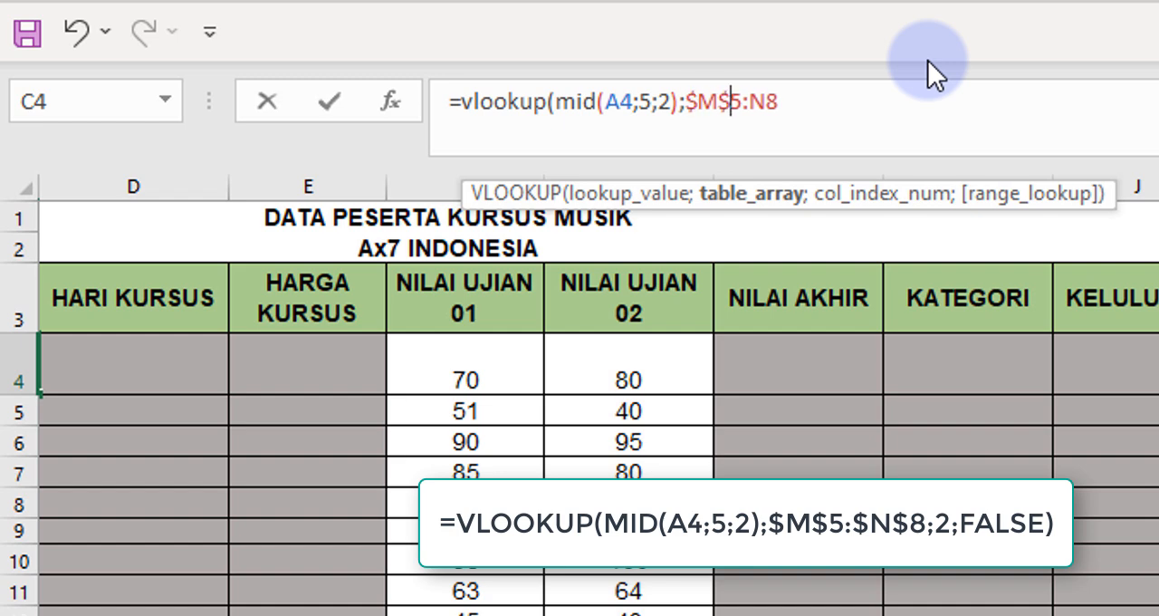
key("Right")
key("Right")
type("$")
key("Right")
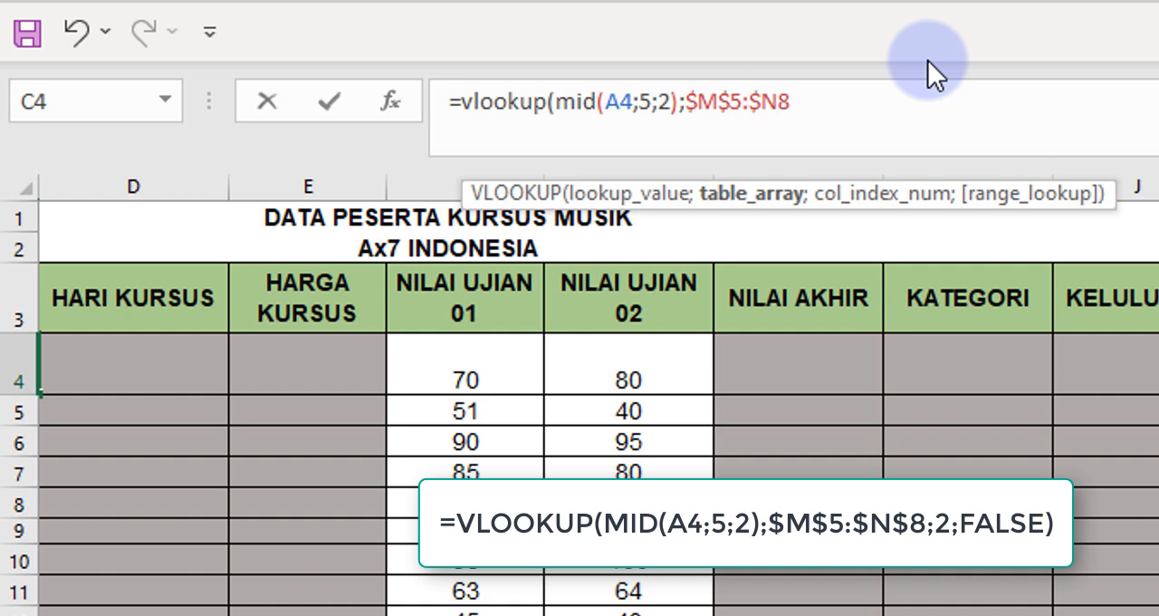
type("$")
left_click(897, 104)
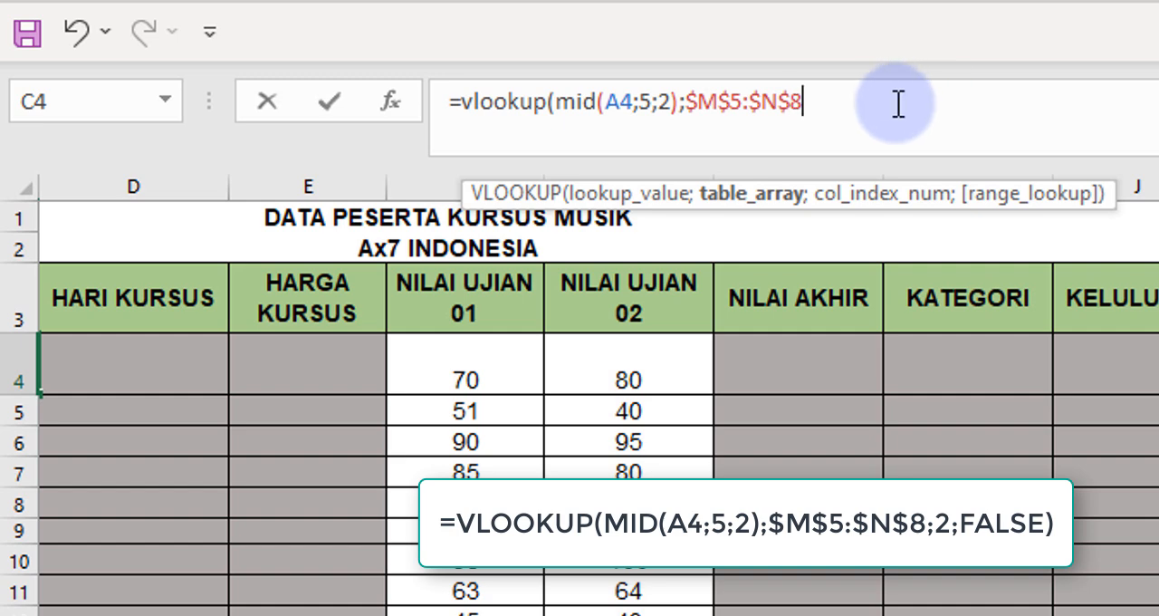
Complete the VLOOKUP formula in C4 with column index 2 and FALSE for an exact match, and enter it.
type(";2;")
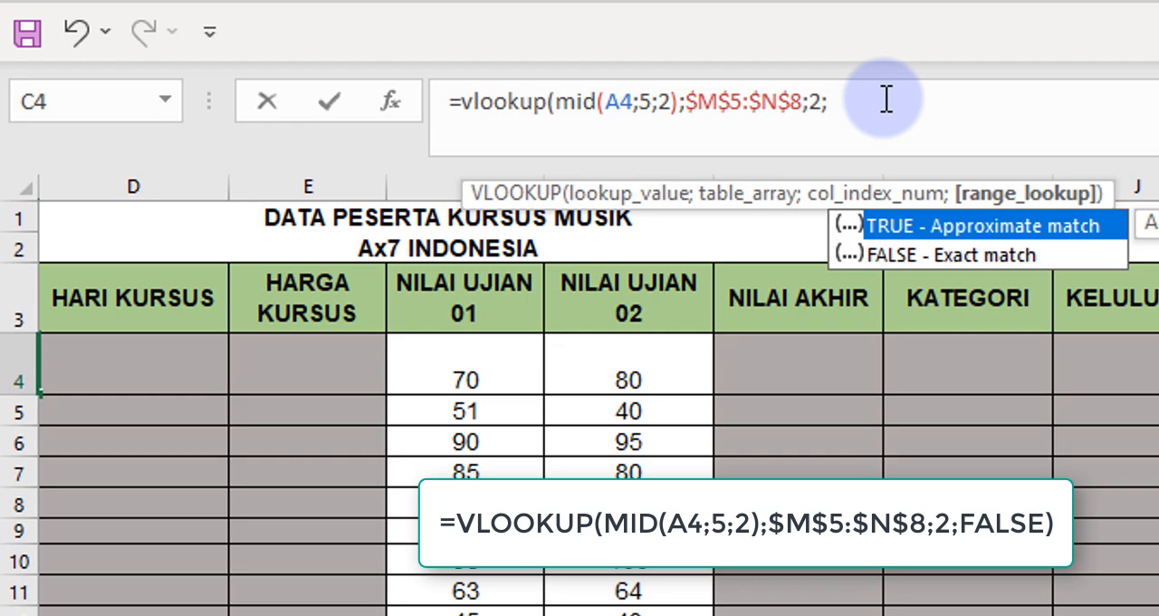
type("false)")
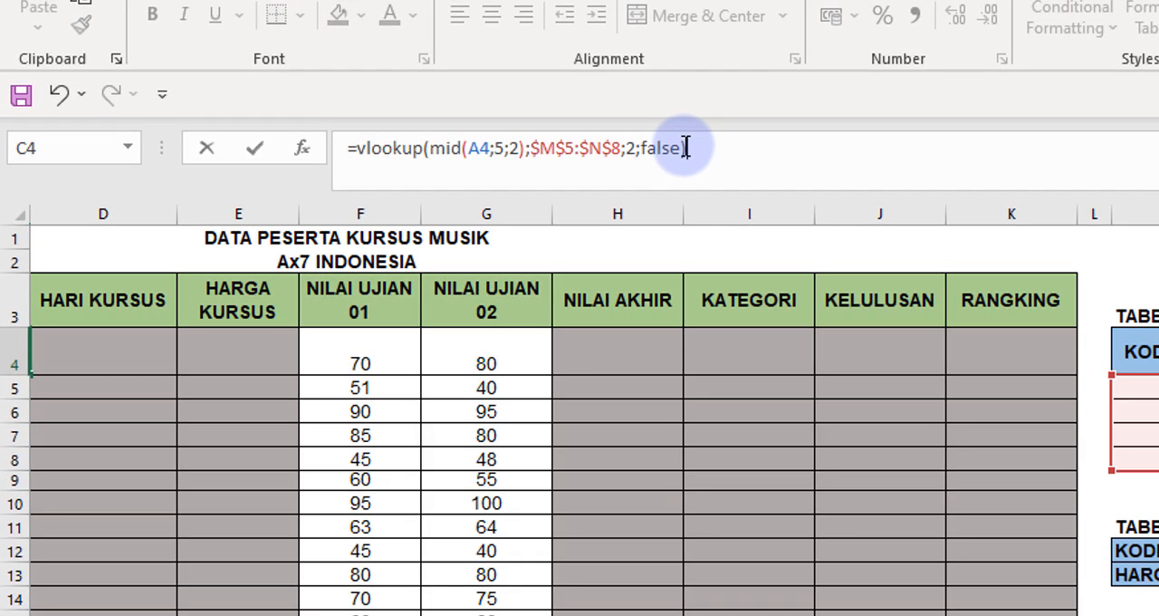
key("Return")
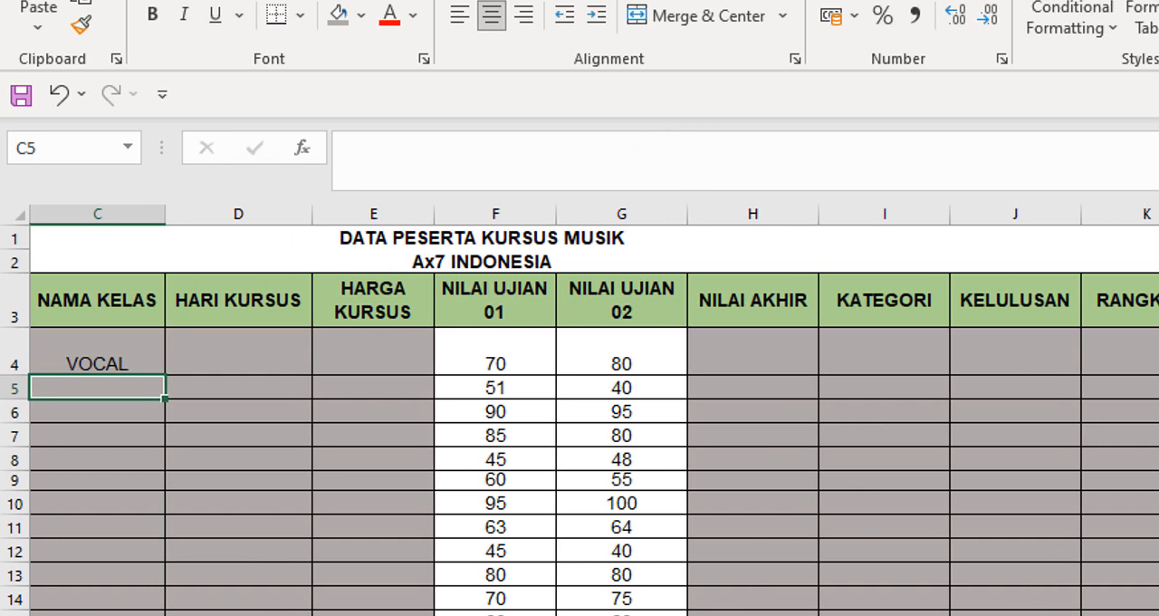
Fill the VLOOKUP formula from C4 down the NAMA KELAS column to C15.
scroll(313, 513, "left", 2)
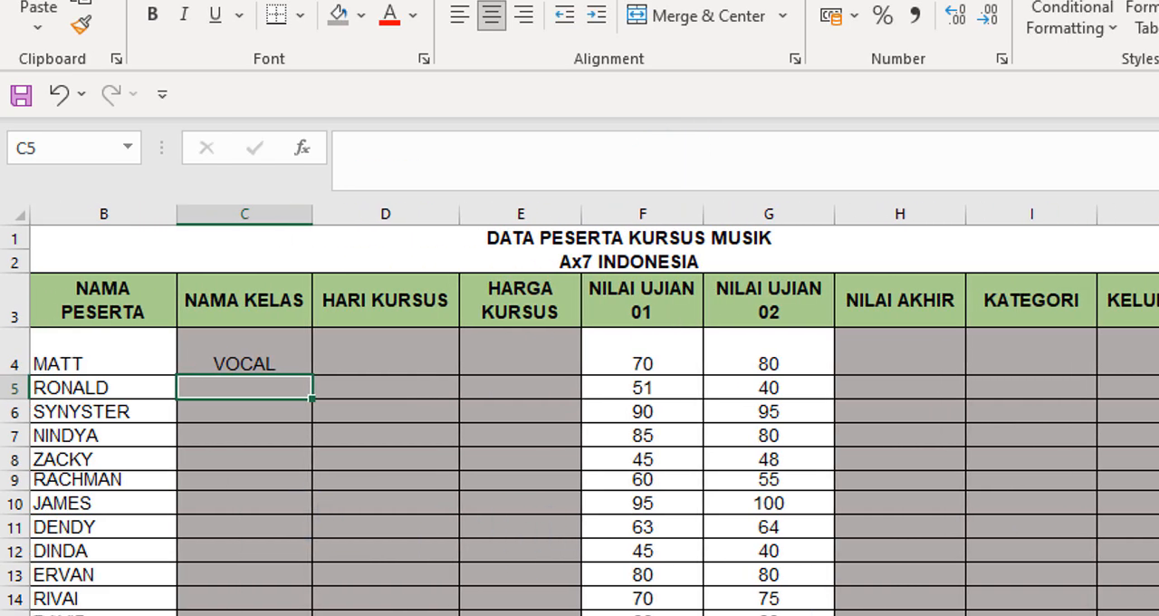
scroll(596, 410, "left", 2)
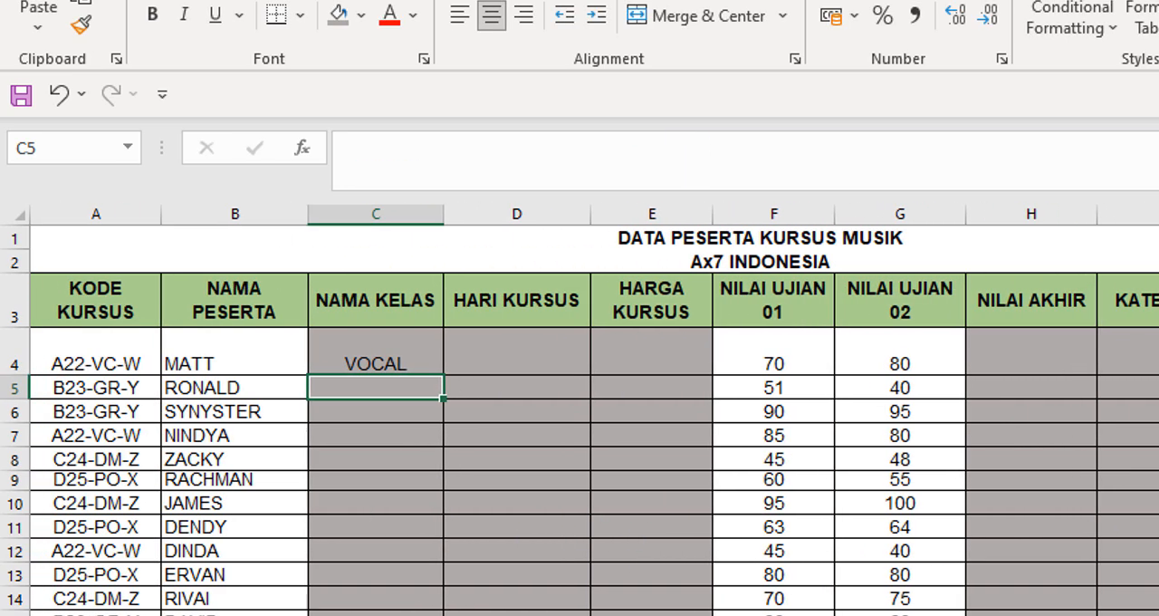
left_click(410, 354)
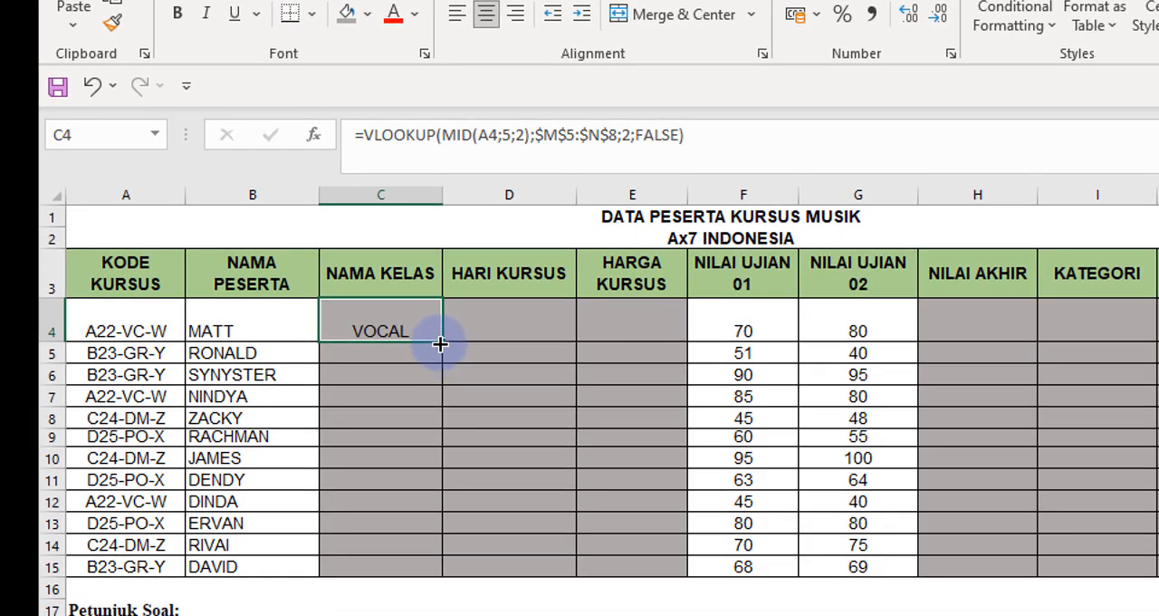
left_click_drag(439, 344, 449, 579)
left_click(380, 332)
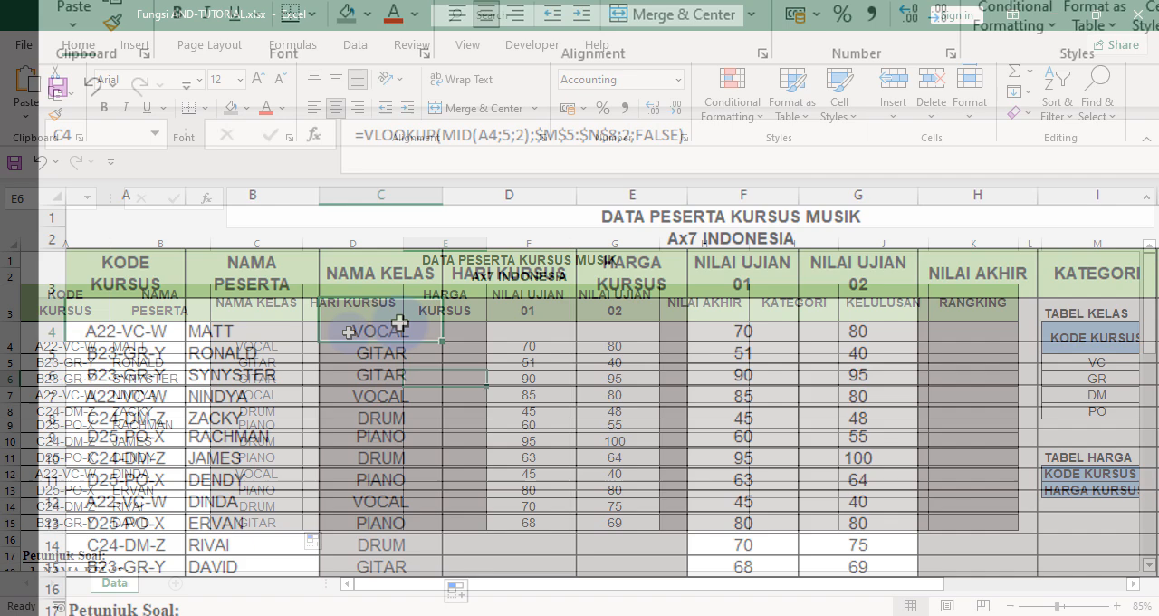
Check the HARI KURSUS instructions and TABEL HARI, and begin a VLOOKUP formula in the first HARI KURSUS cell, D4.
left_click(505, 272)
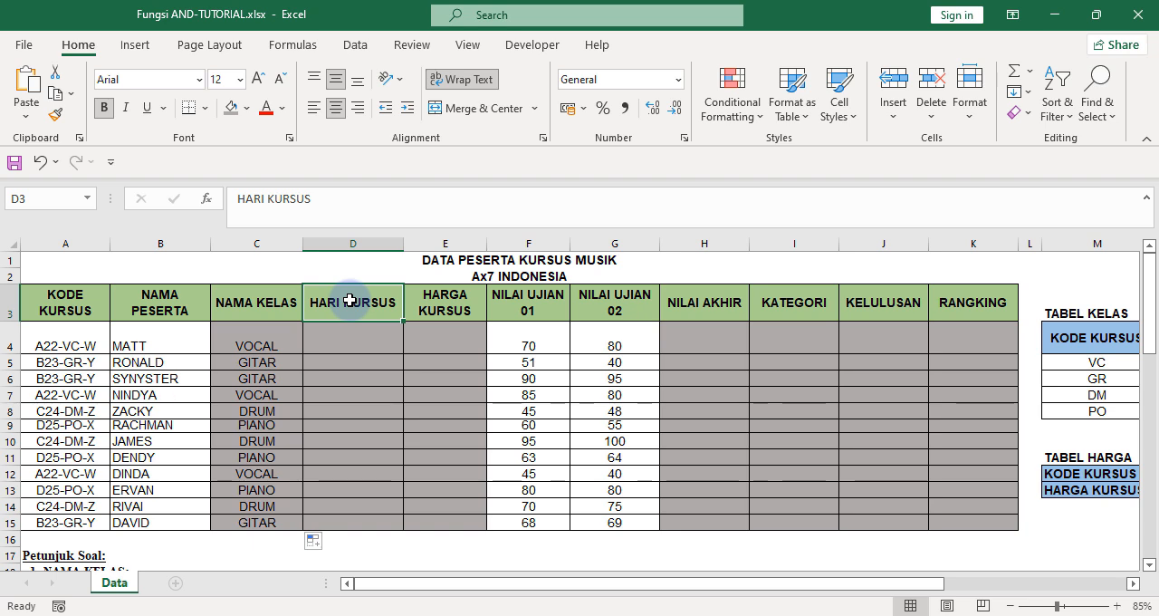
key("Down")
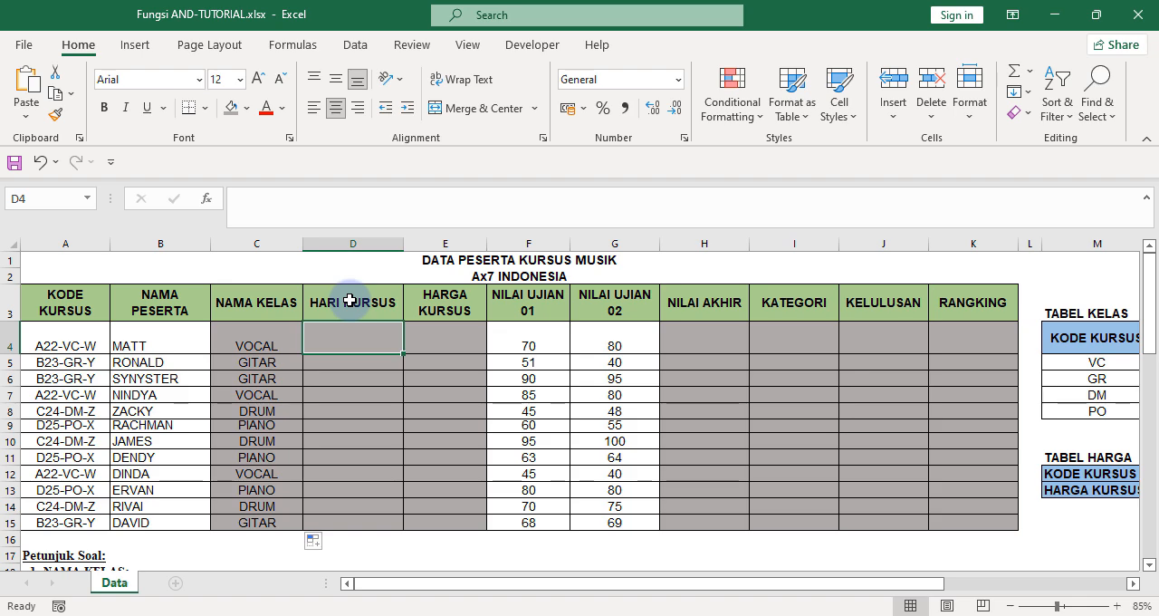
scroll(349, 300, "down", 3)
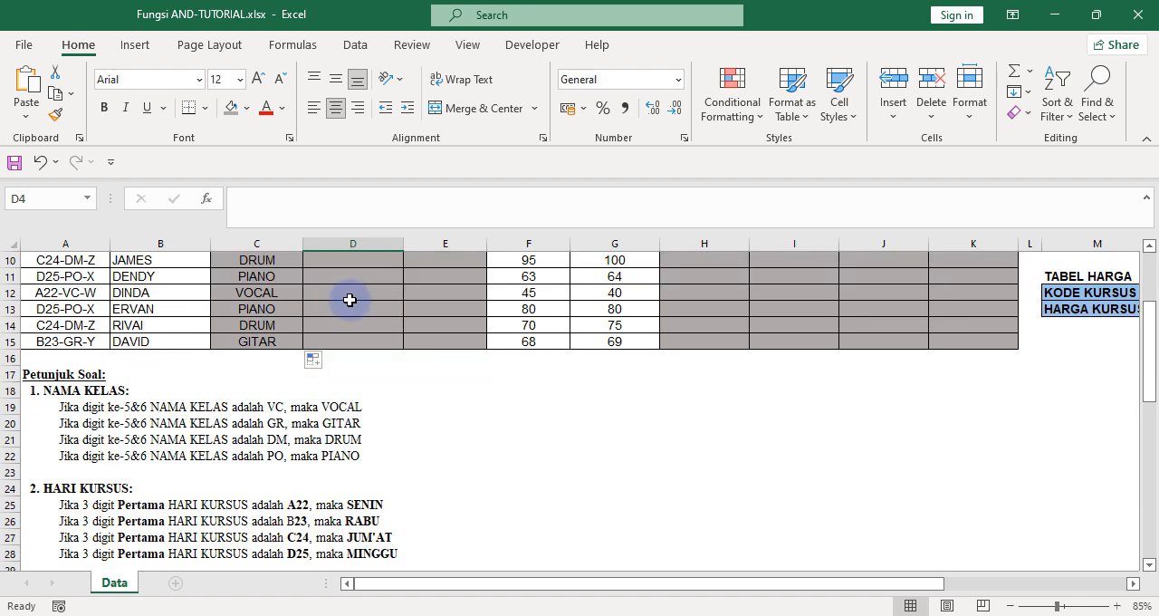
scroll(349, 300, "up", 3)
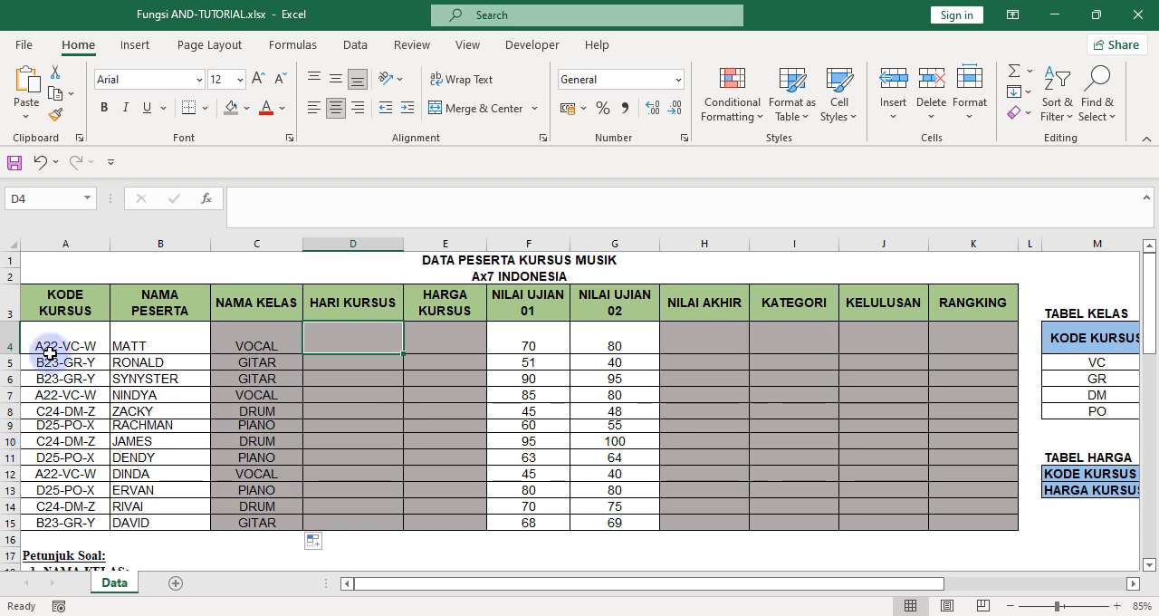
left_click_drag(715, 585, 896, 583)
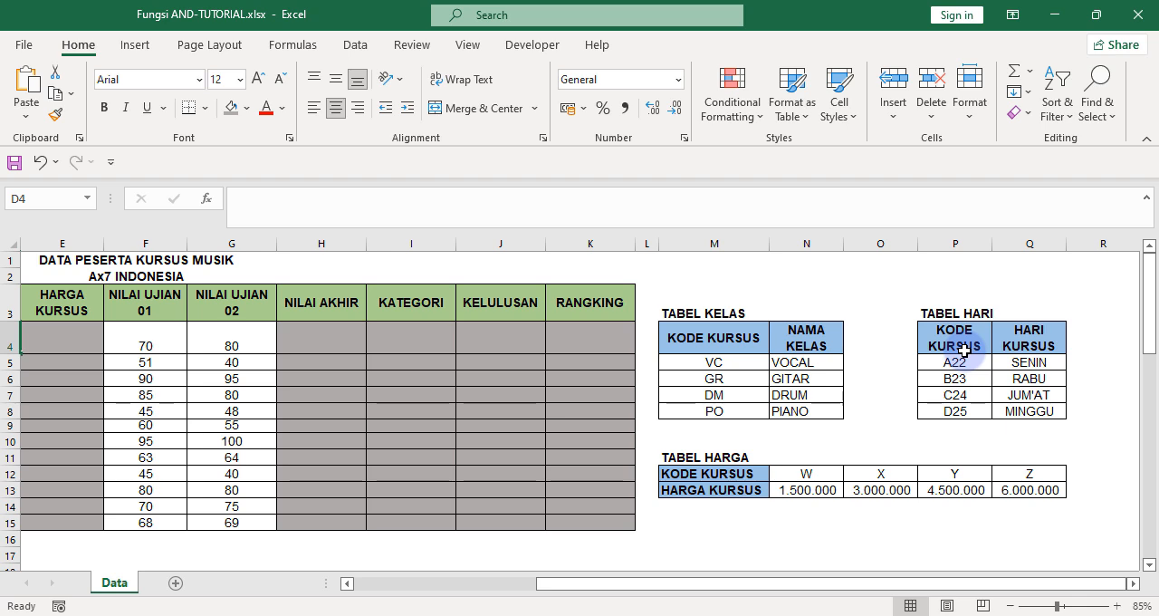
left_click_drag(926, 584, 479, 601)
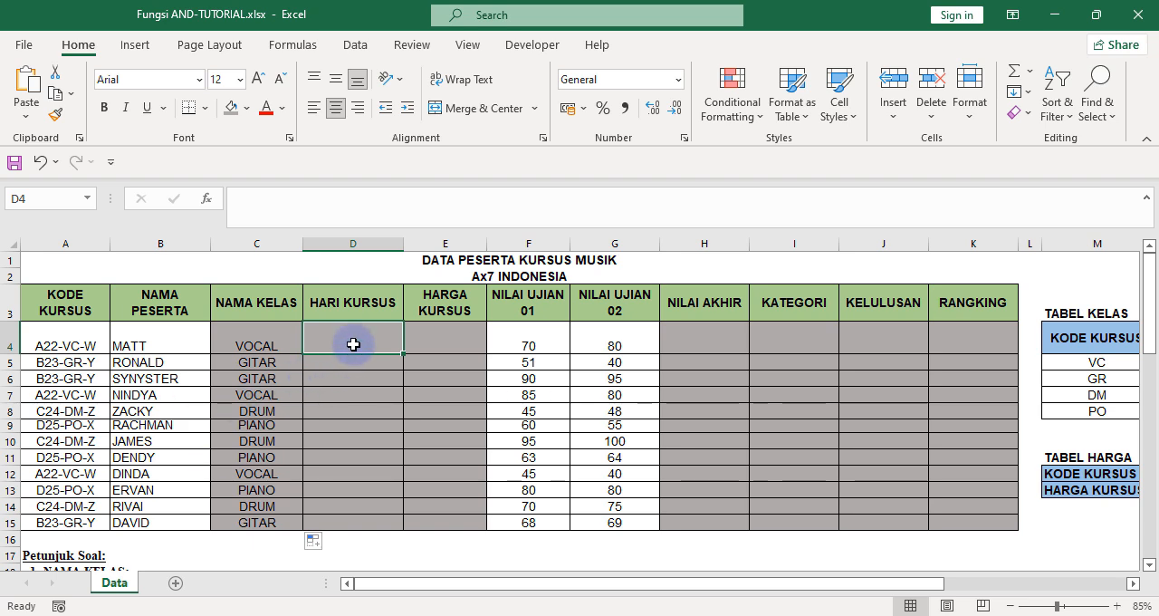
type("=")
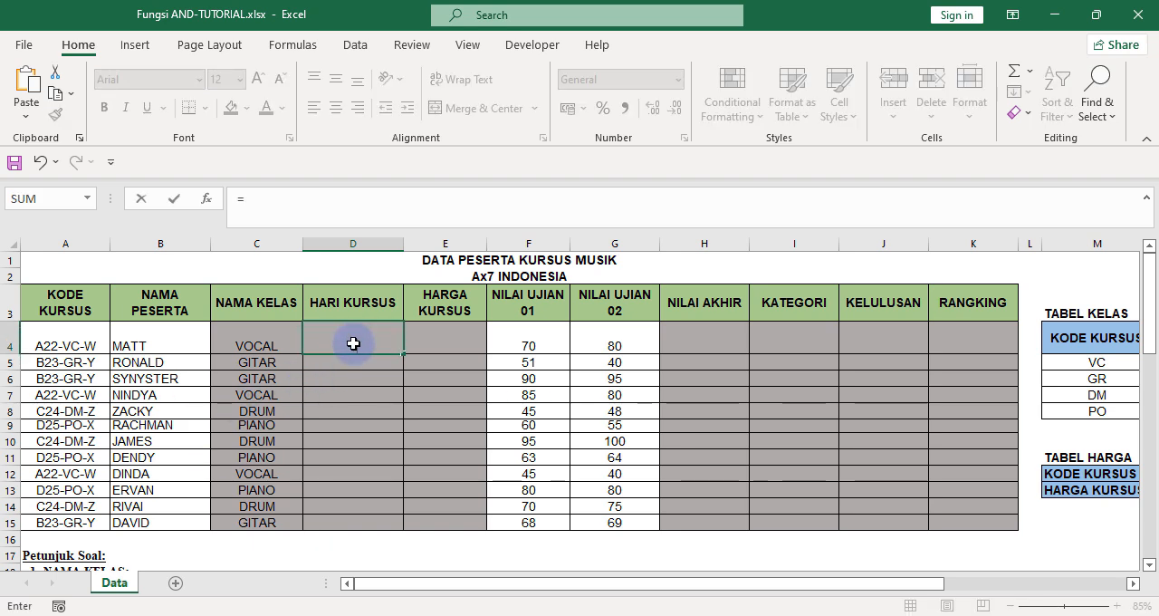
type("vlookup")
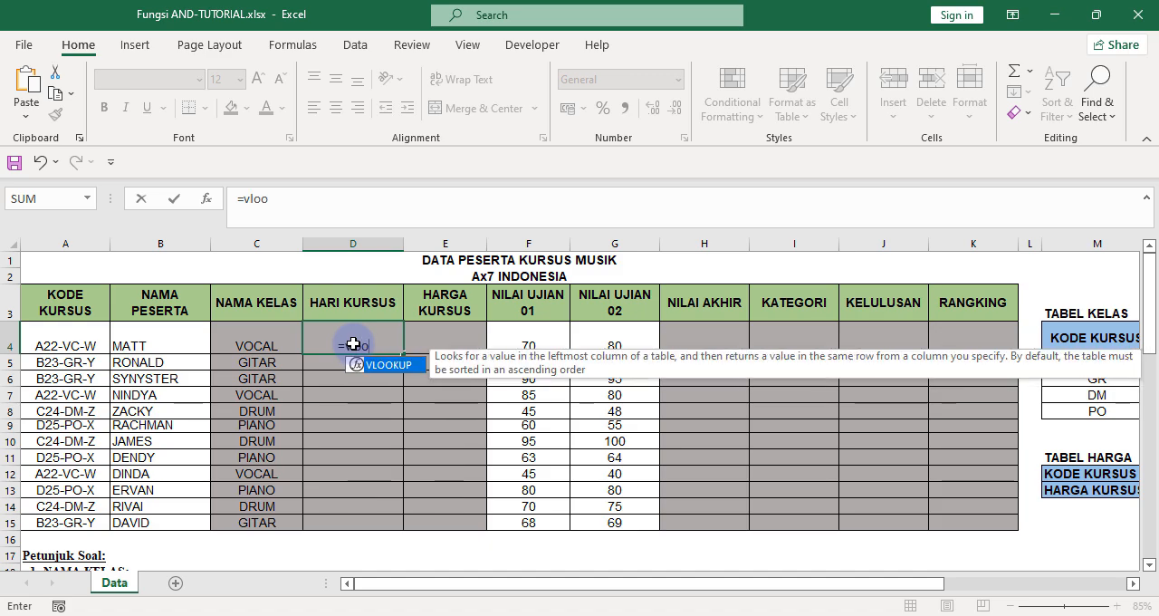
type("(")
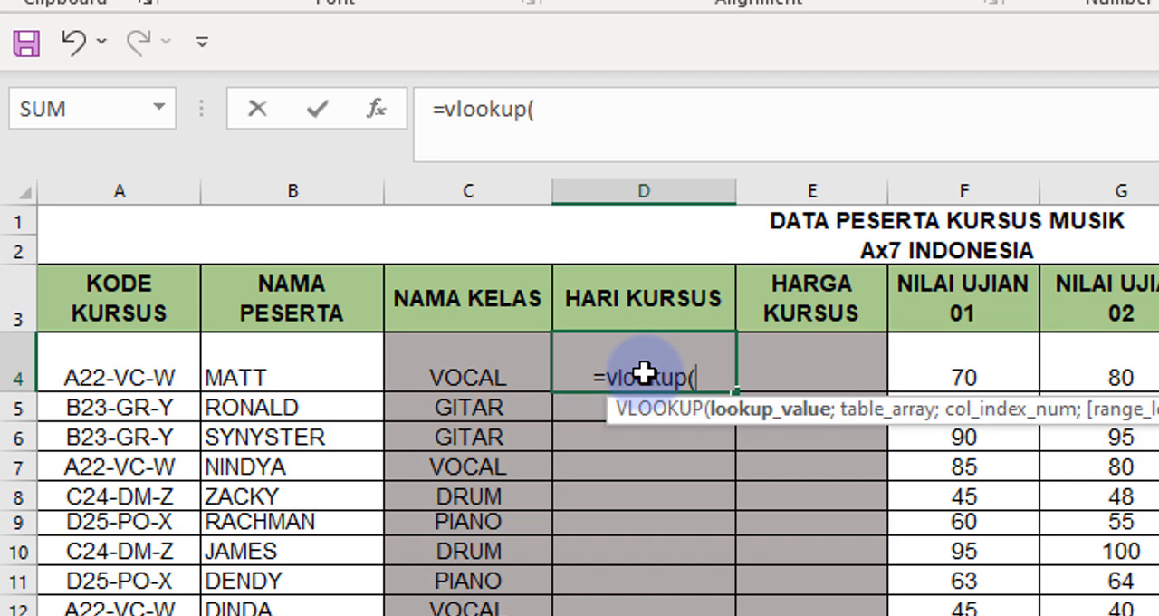
type("left")
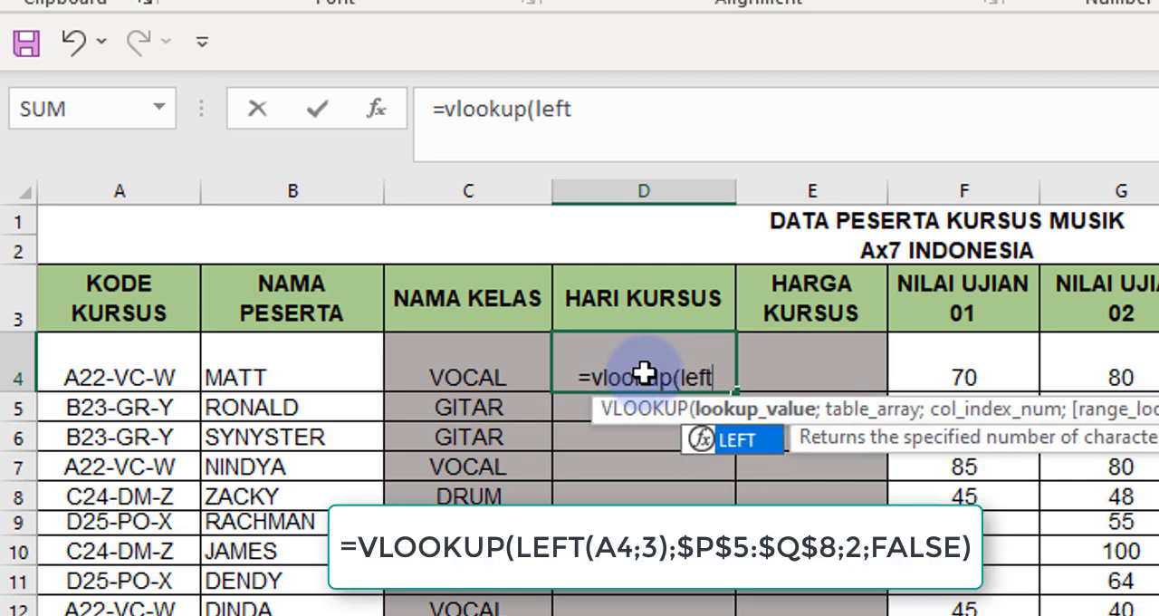
type("(")
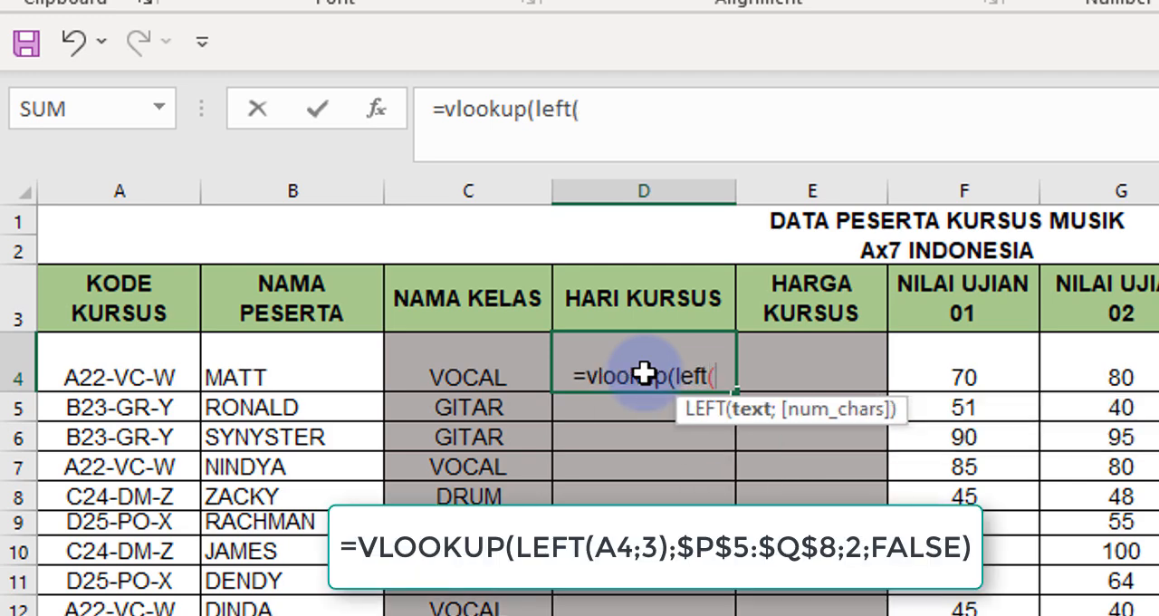
Use LEFT(A4;3) as the lookup value of the VLOOKUP formula in D4.
left_click(172, 377)
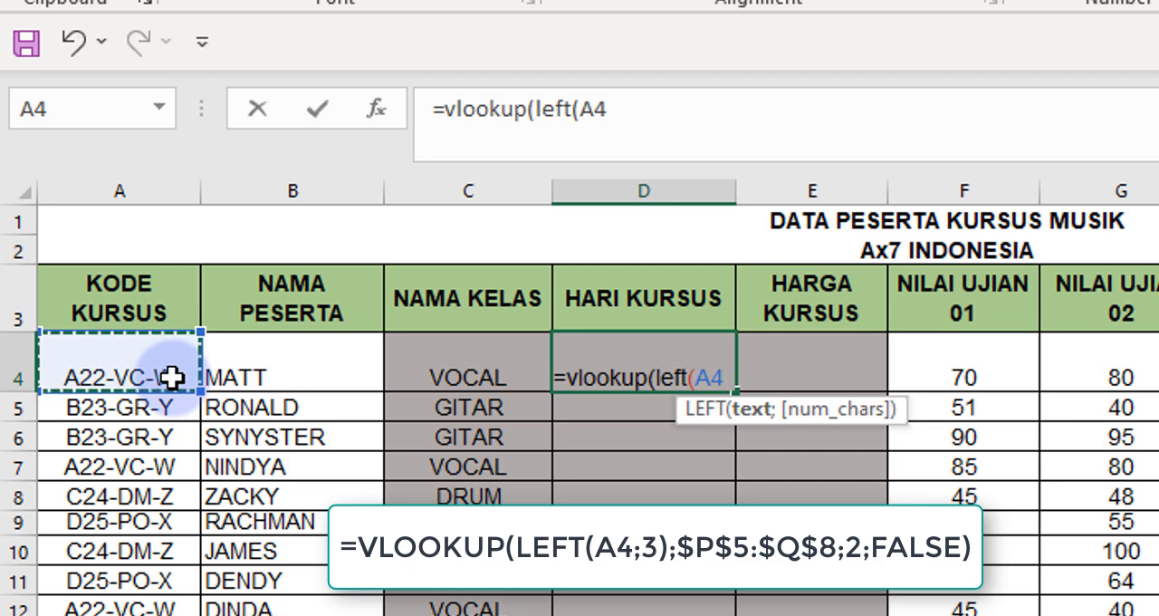
type(";3")
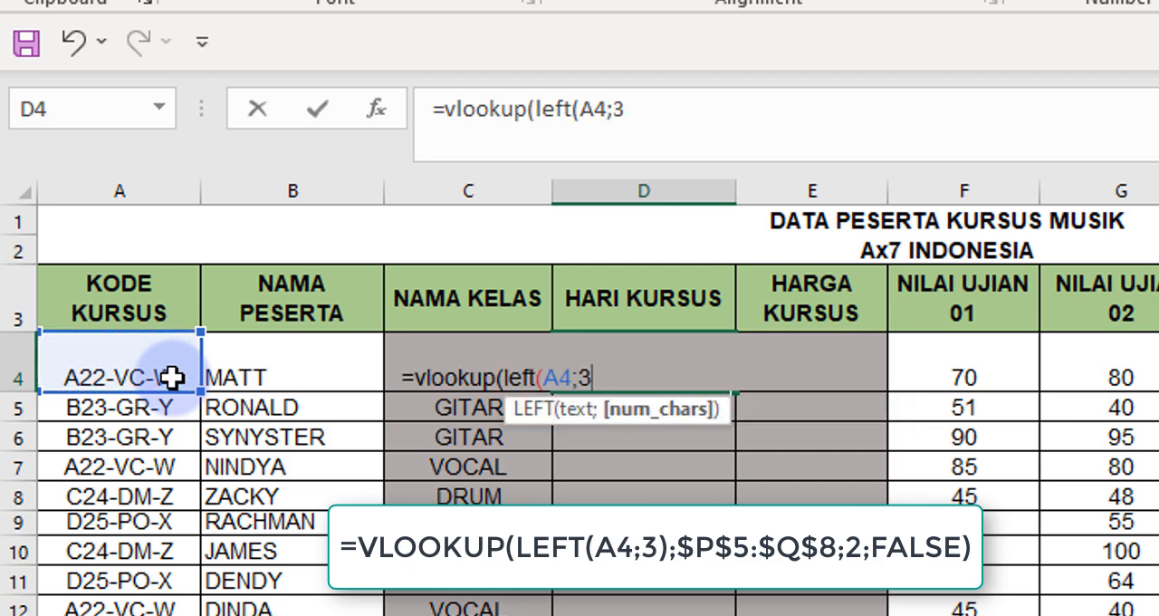
key("BackSpace")
type("3)")
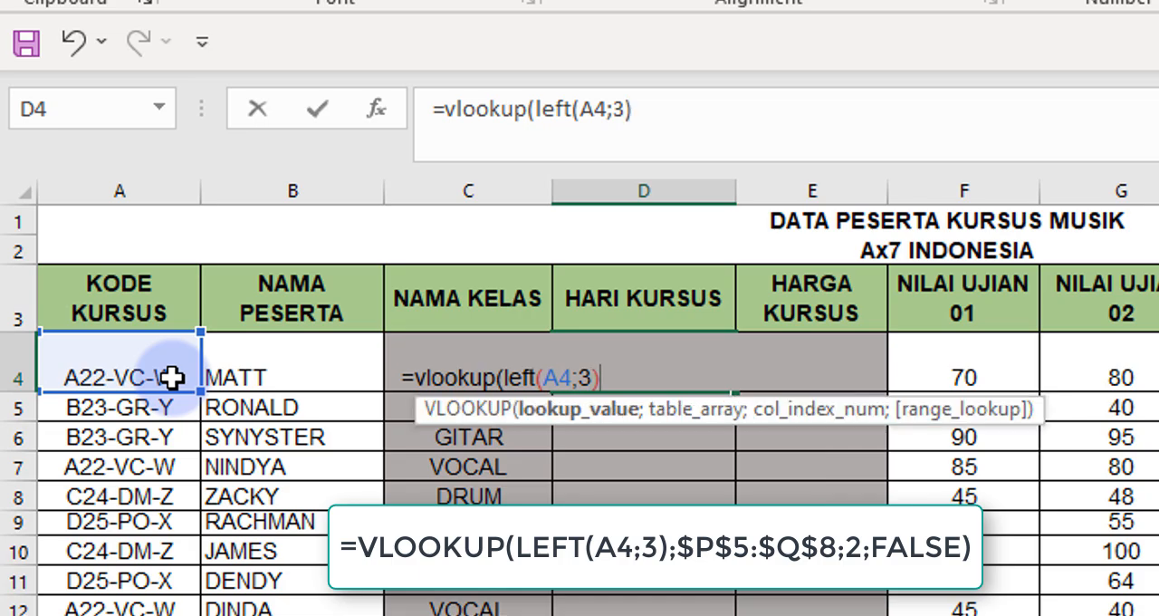
type(";")
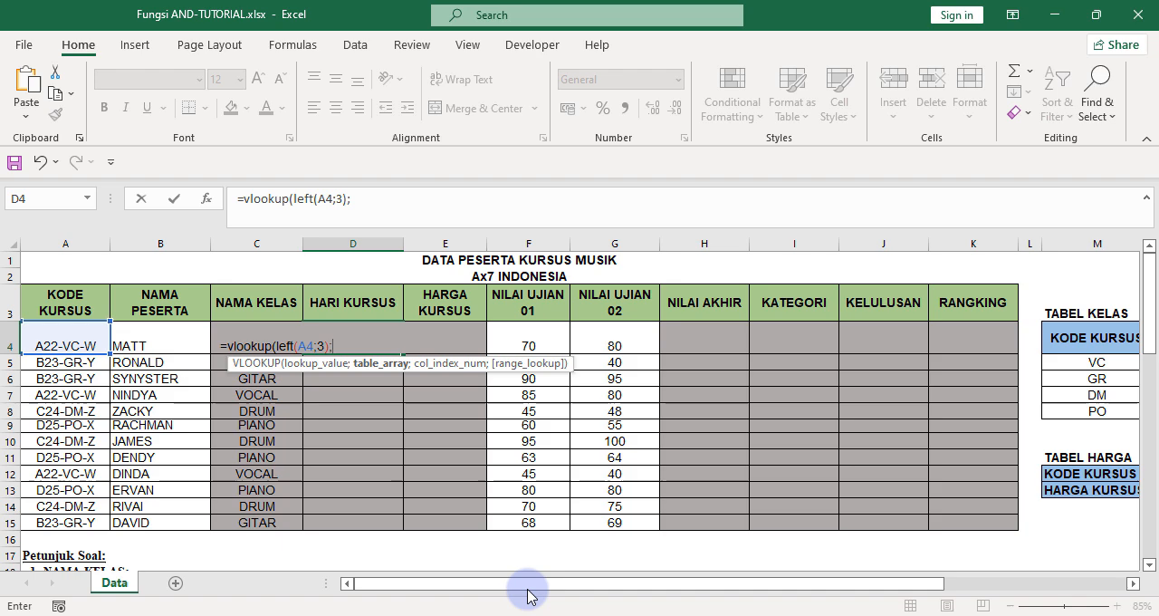
Add the TABEL HARI data range P5:Q8 to the D4 formula, with column index 2 and FALSE for an exact match.
left_click_drag(543, 584, 727, 587)
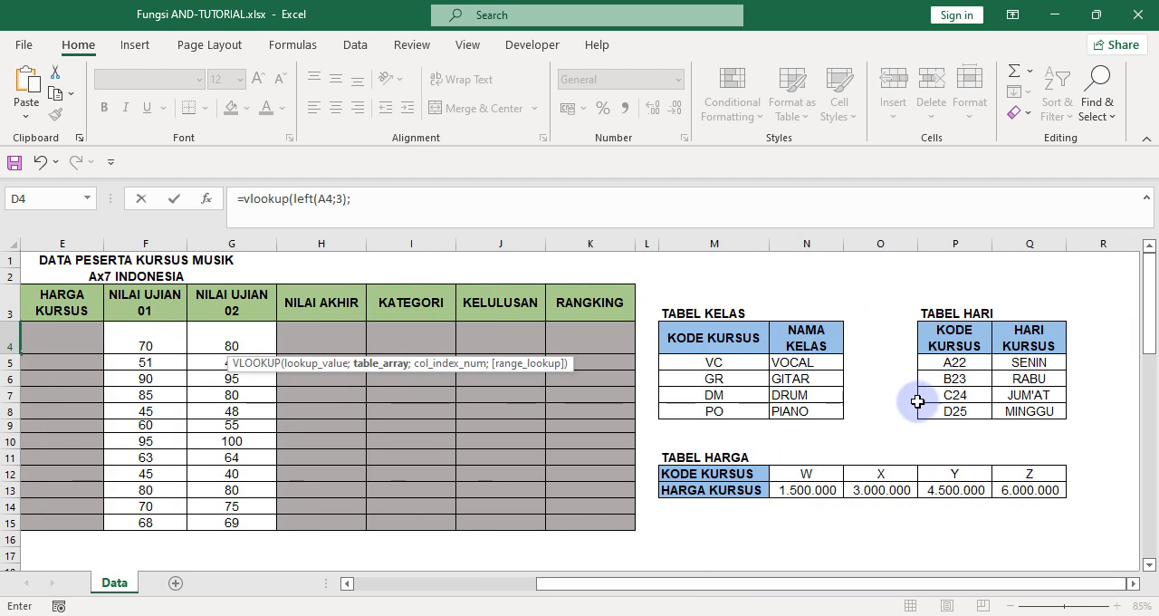
left_click(942, 362)
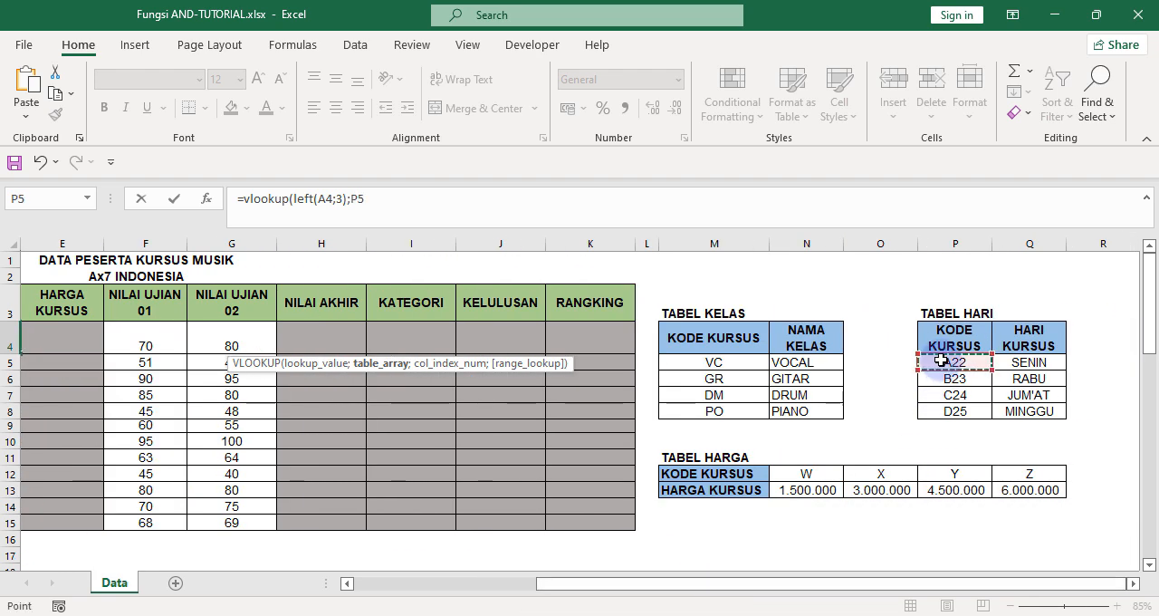
left_click_drag(942, 362, 1019, 406)
type(";")
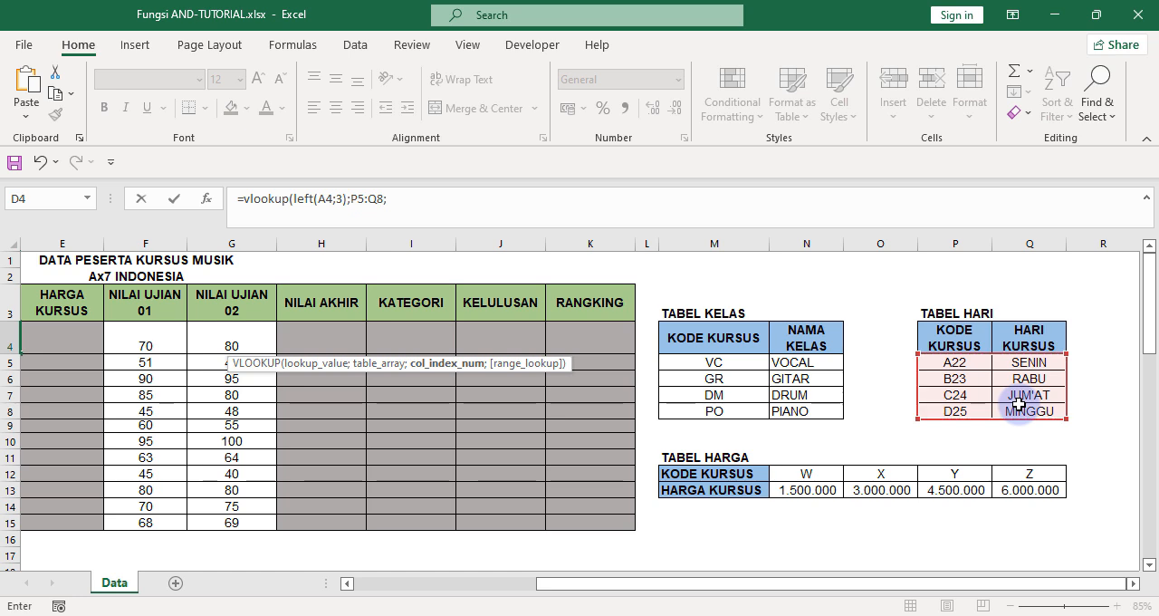
type("2;fak")
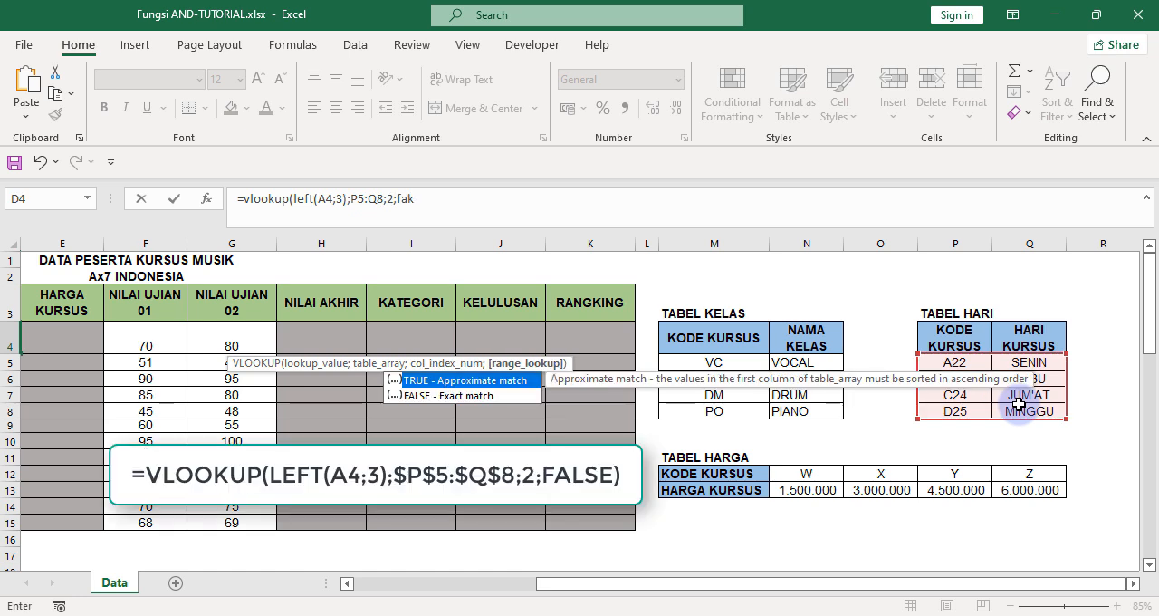
key("BackSpace")
type("lse)")
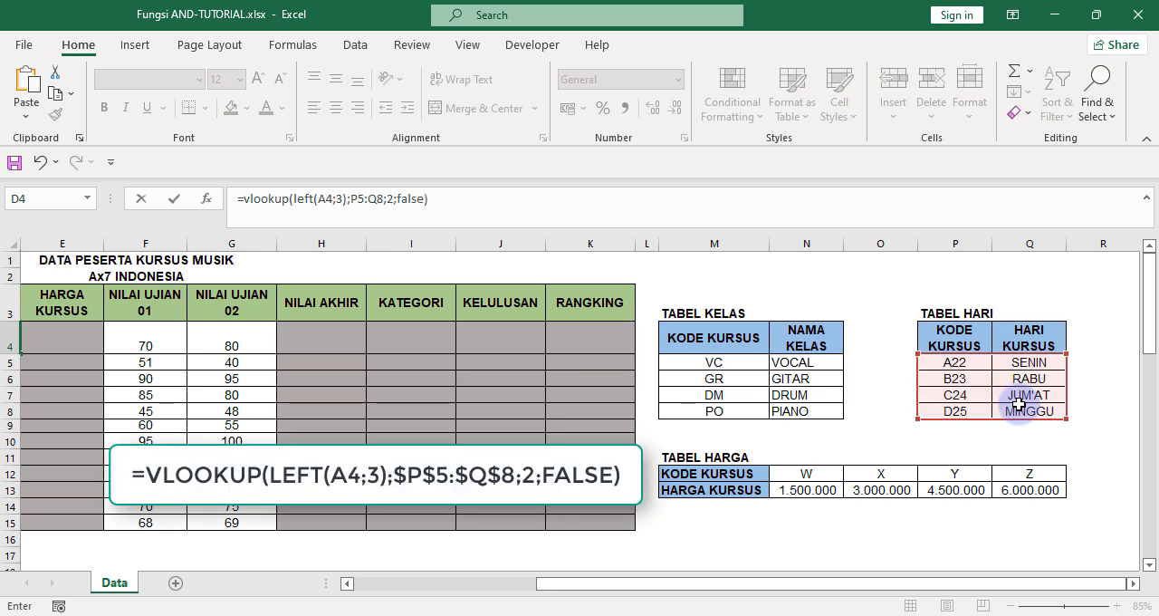
Make the table array reference in the D4 formula absolute as $P$5:$Q$8 and enter the formula.
left_click(351, 200)
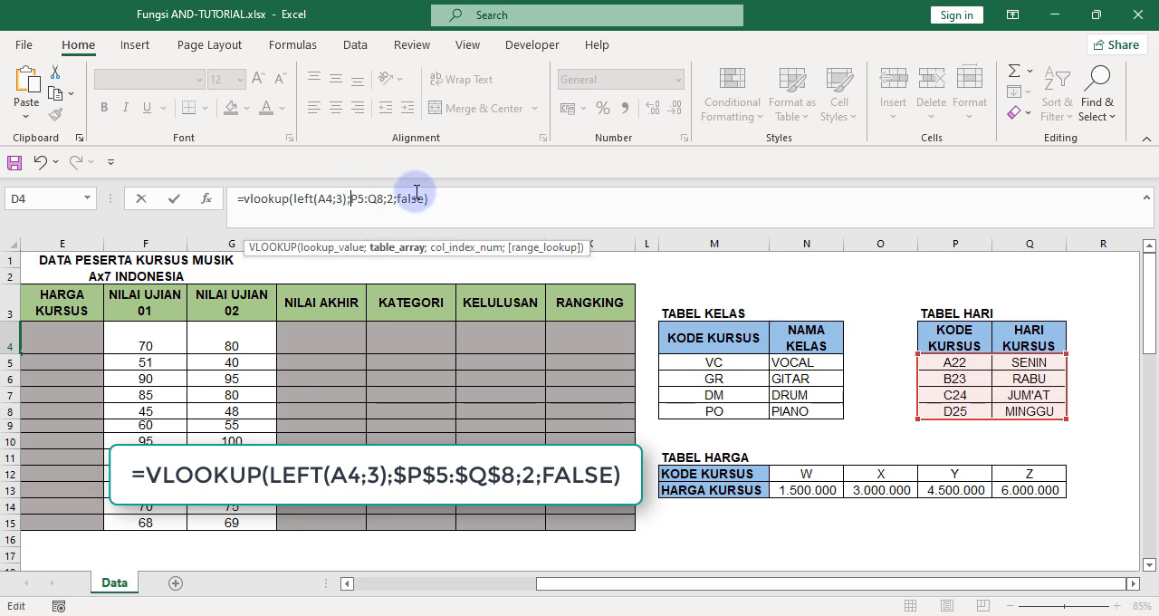
type("$")
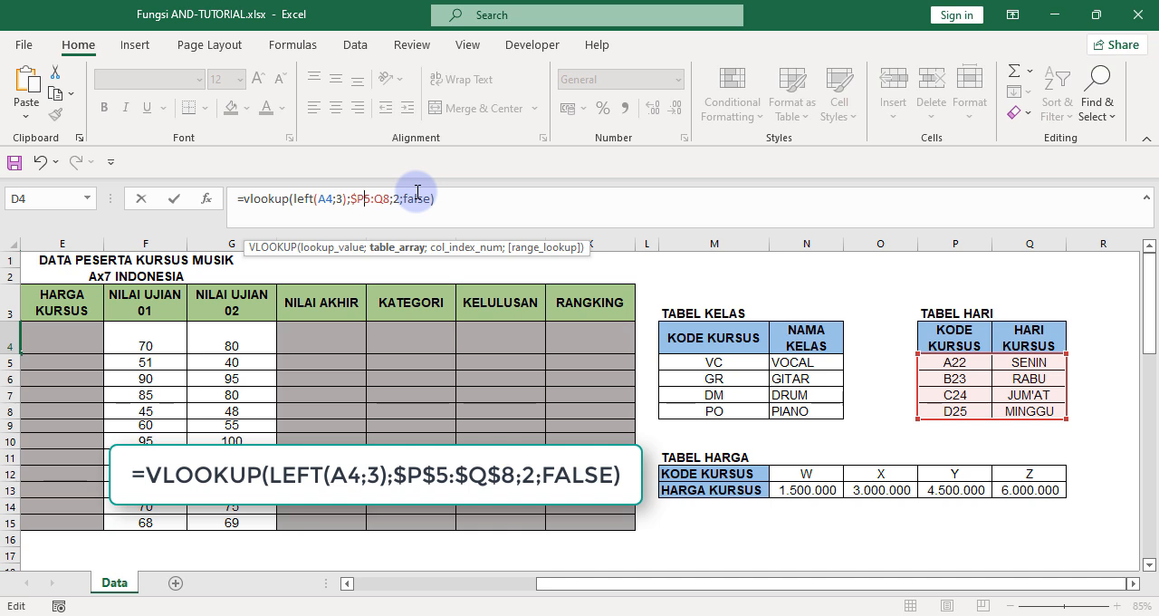
key("Right")
type("$P$5:$")
key("Return")
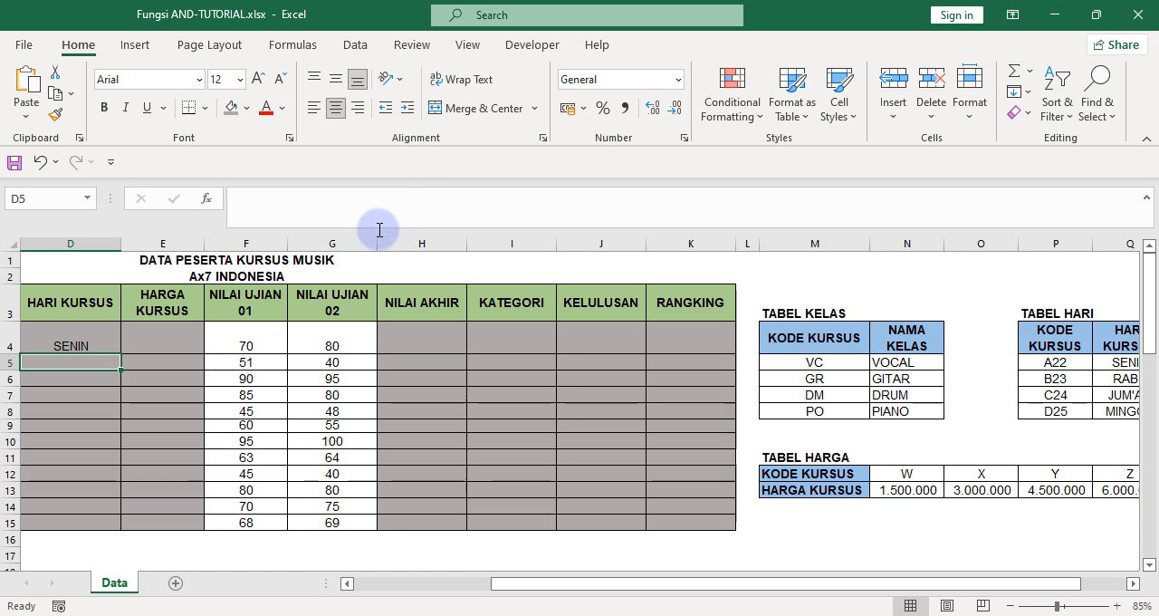
Fill the VLOOKUP formula from D4 down the HARI KURSUS column to D15.
left_click(96, 338)
left_click_drag(823, 571, 511, 603)
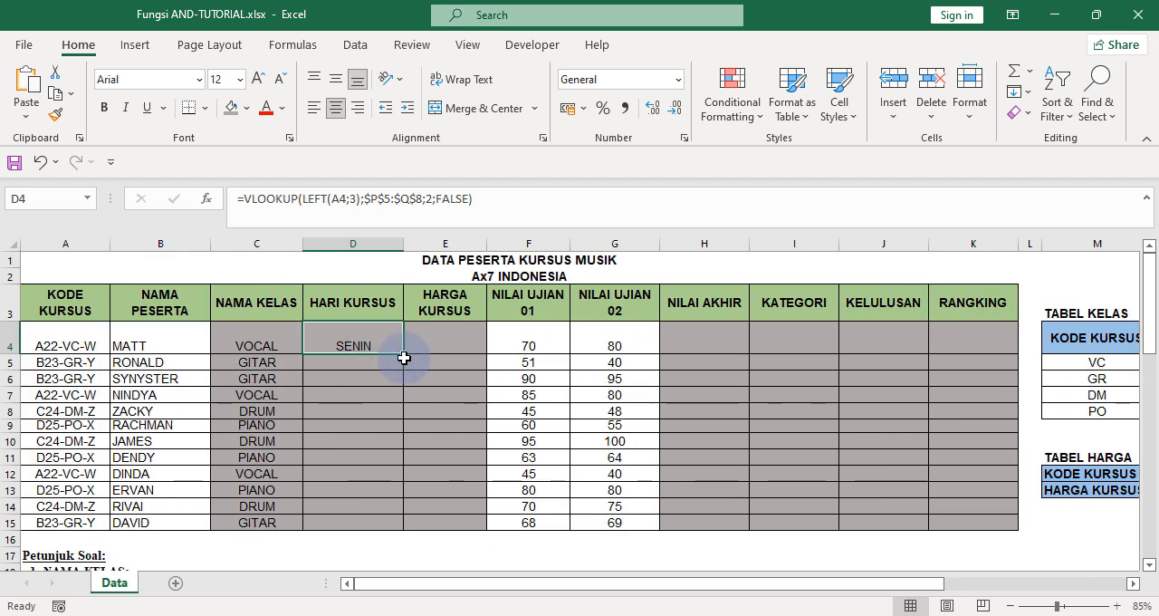
left_click_drag(403, 359, 401, 533)
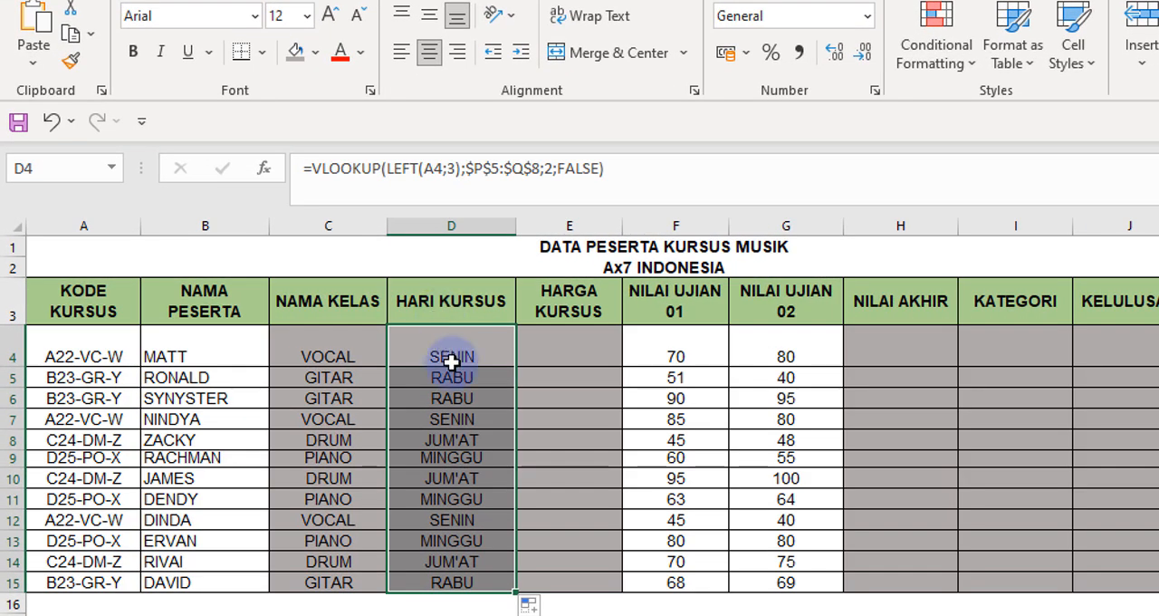
left_click(509, 404)
left_click(486, 358)
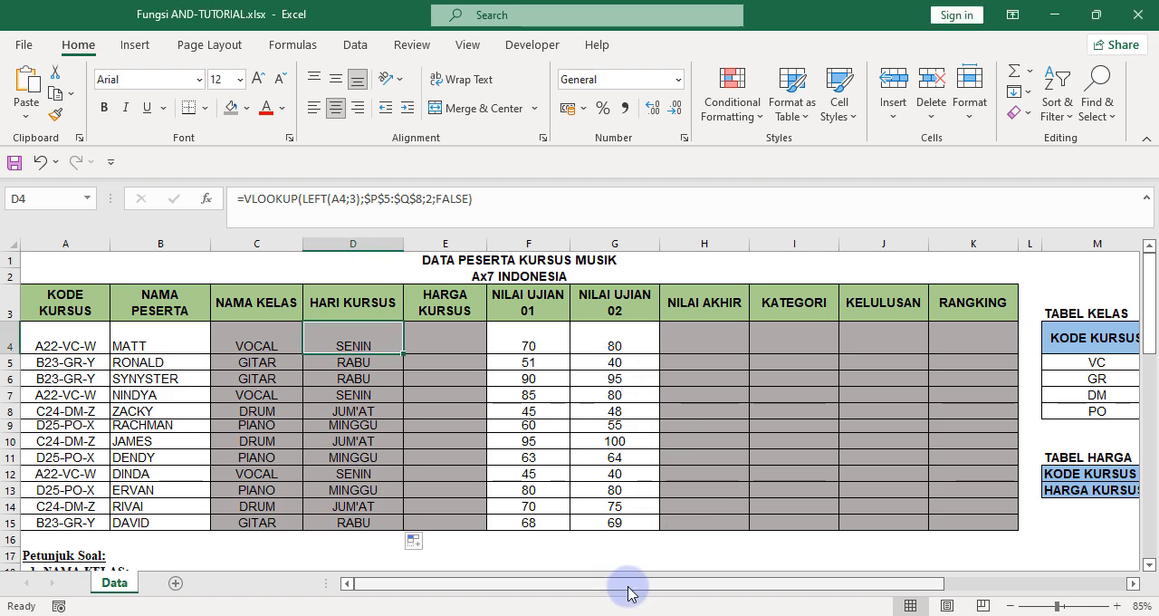
Start an HLOOKUP formula in E4, the first cell of the HARGA KURSUS column.
scroll(176, 474, "down", 5)
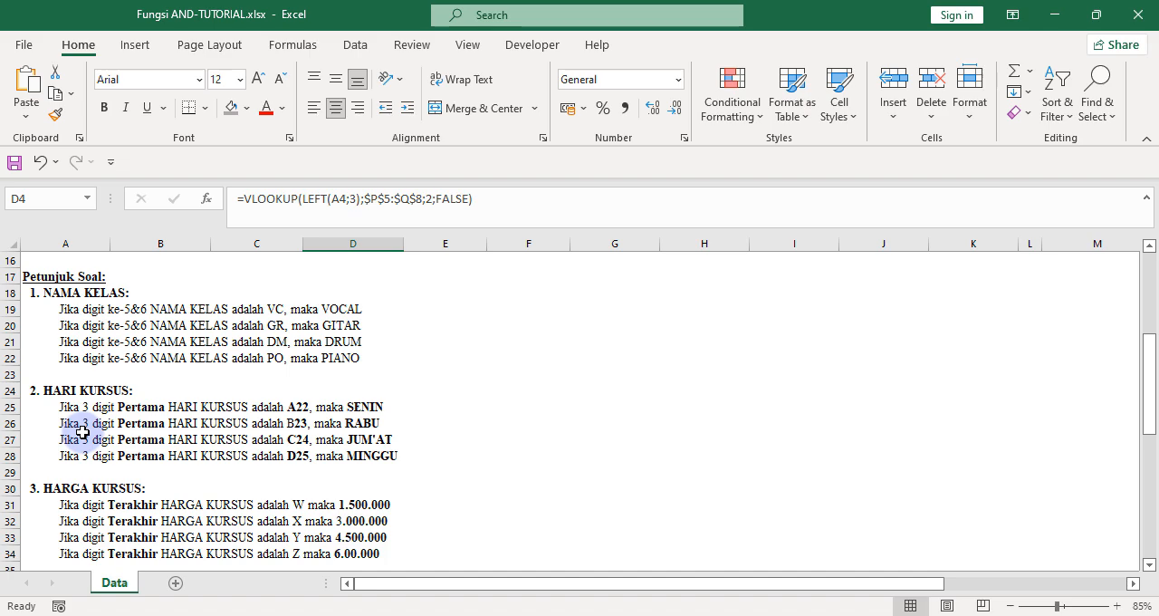
scroll(119, 448, "up", 5)
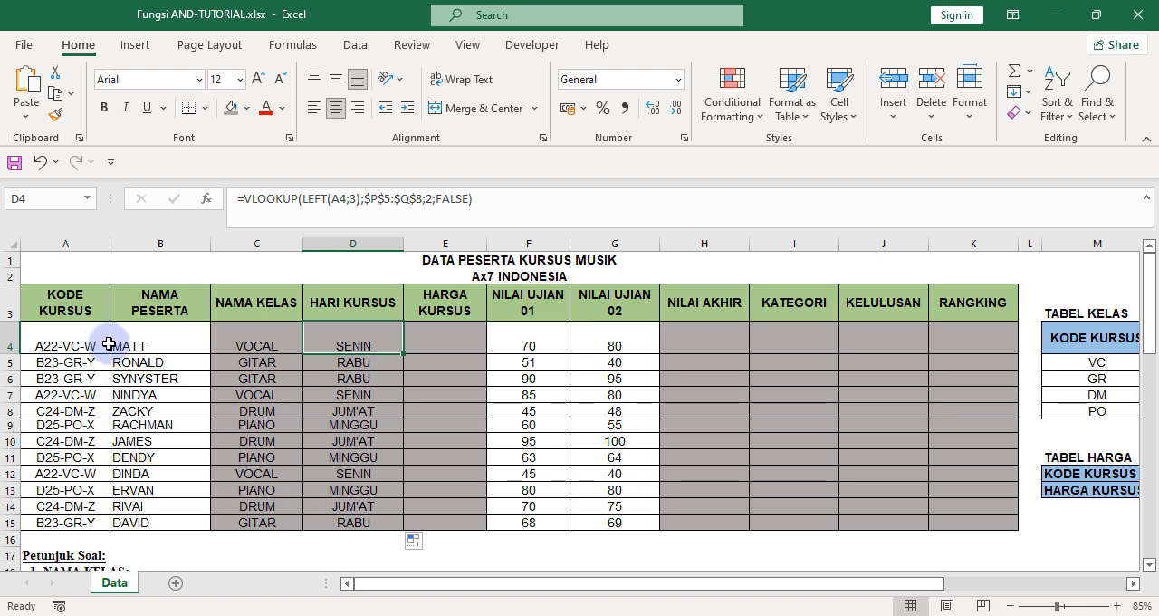
mouse_move(622, 584)
left_mouse_down()
mouse_move(730, 564)
mouse_move(810, 574)
left_mouse_up()
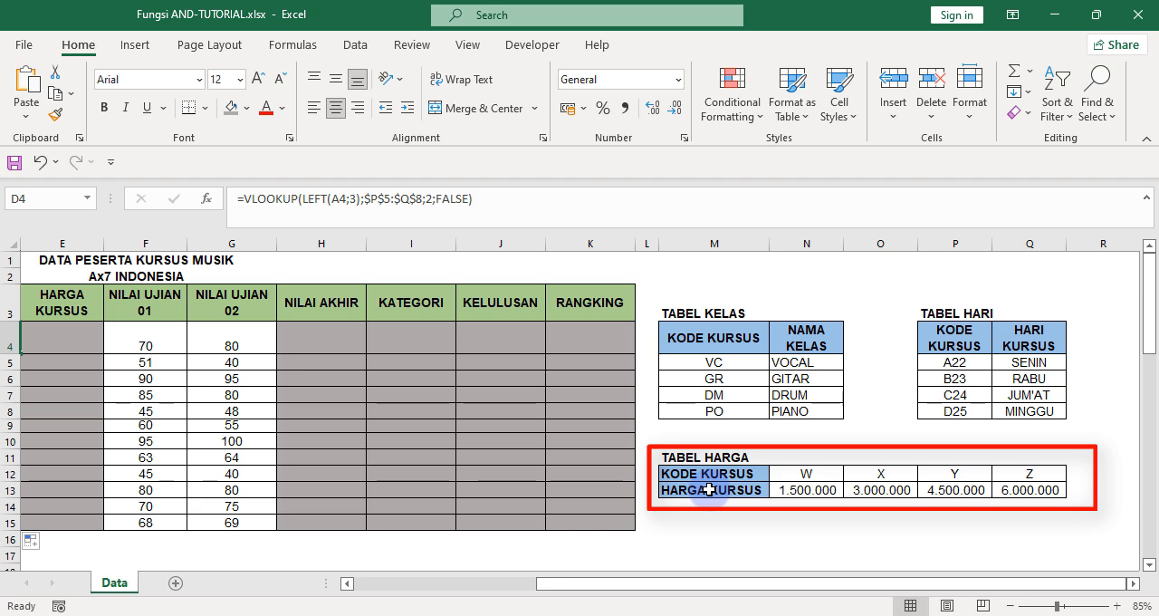
left_click_drag(797, 584, 602, 602)
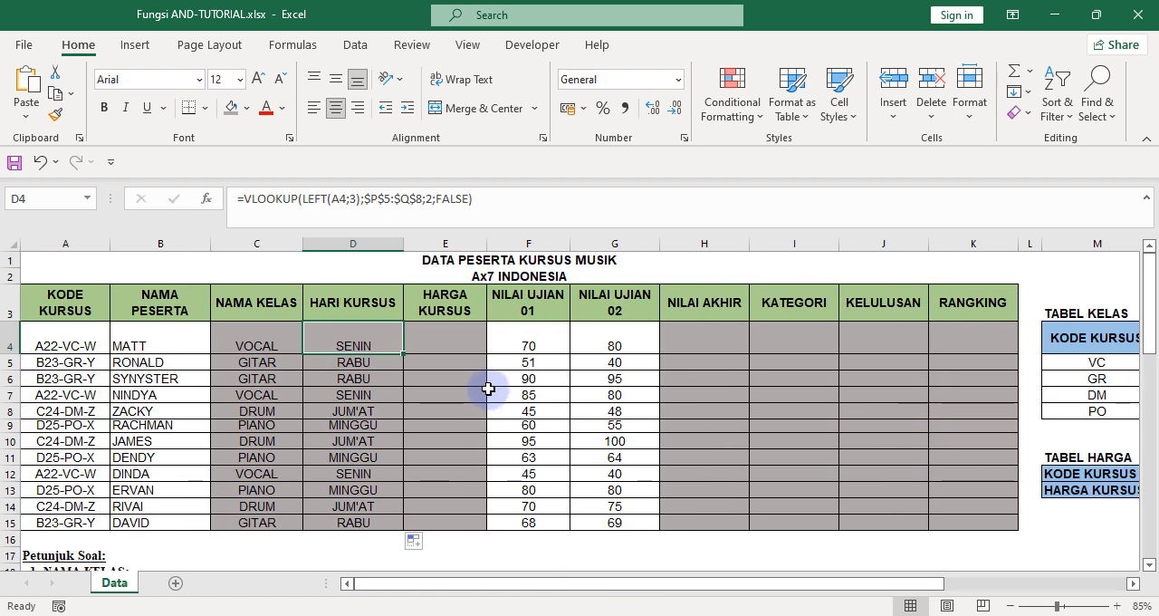
left_click(457, 339)
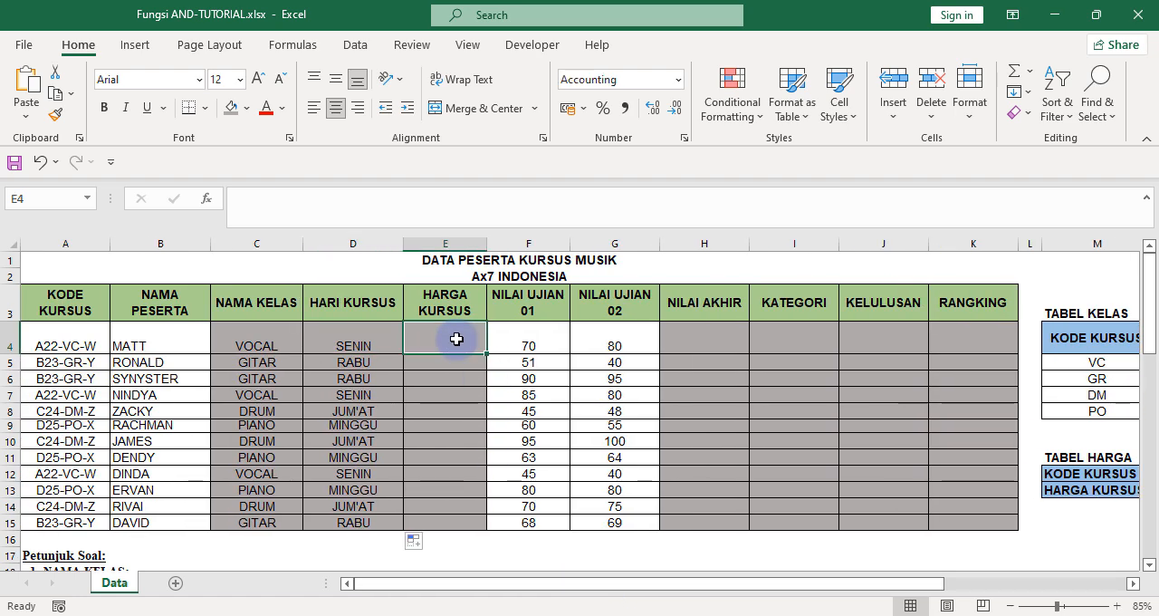
type("=v")
key("BackSpace")
type("h")
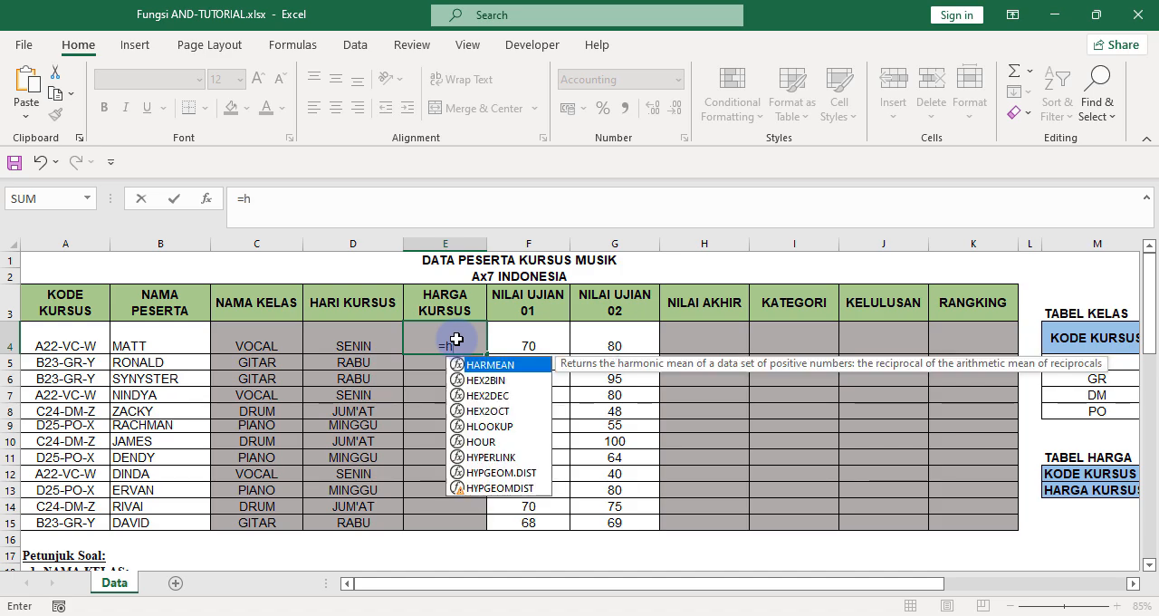
type("lookup")
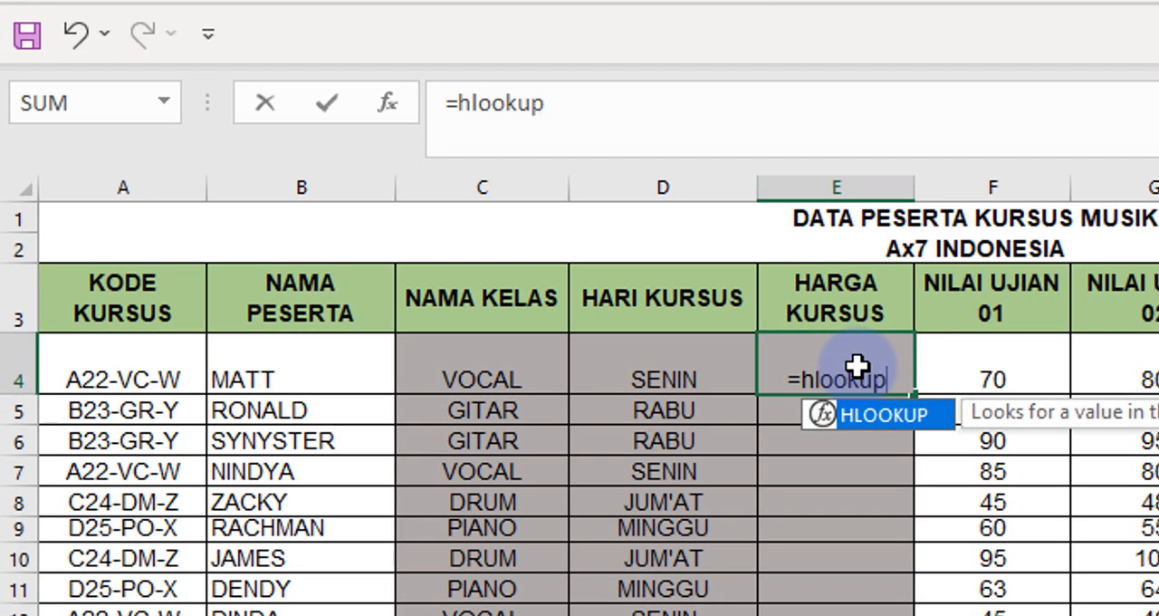
type("(")
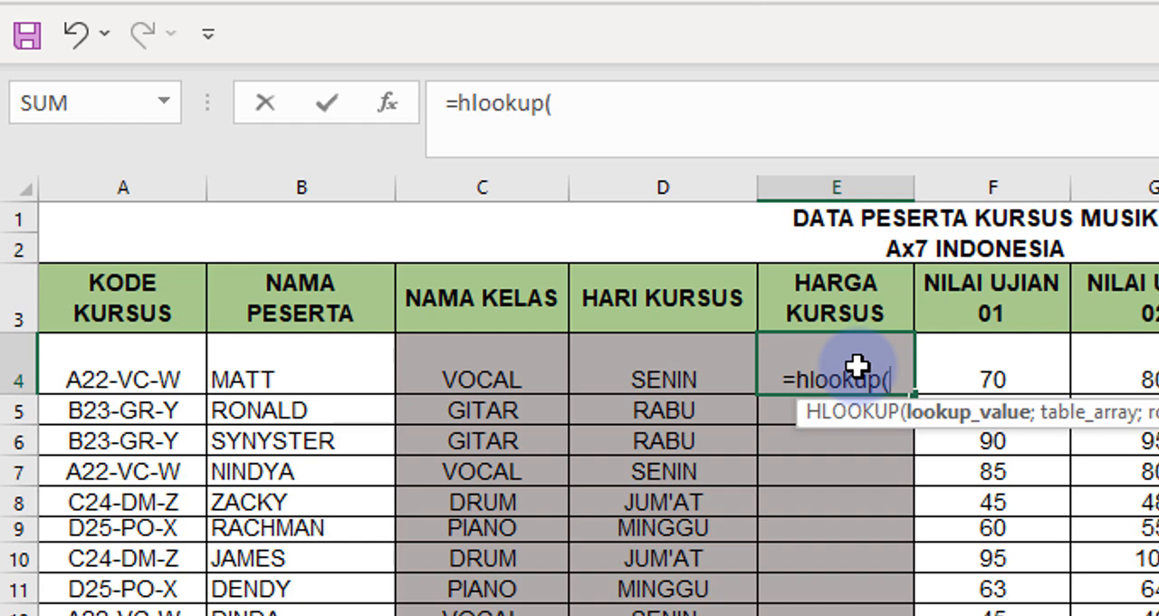
type("right")
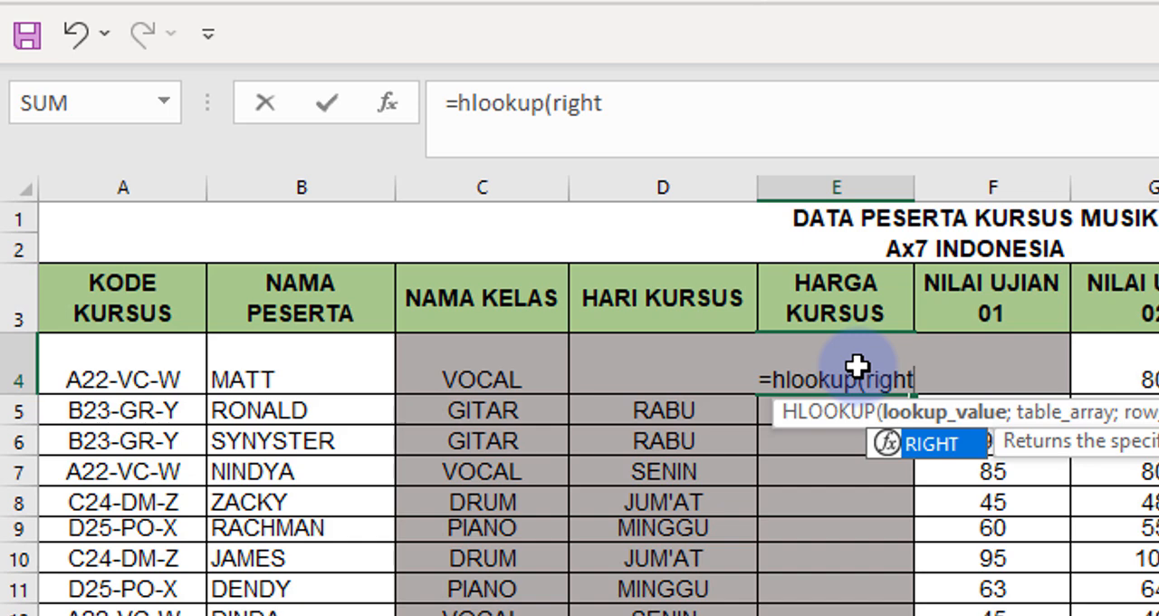
type("(")
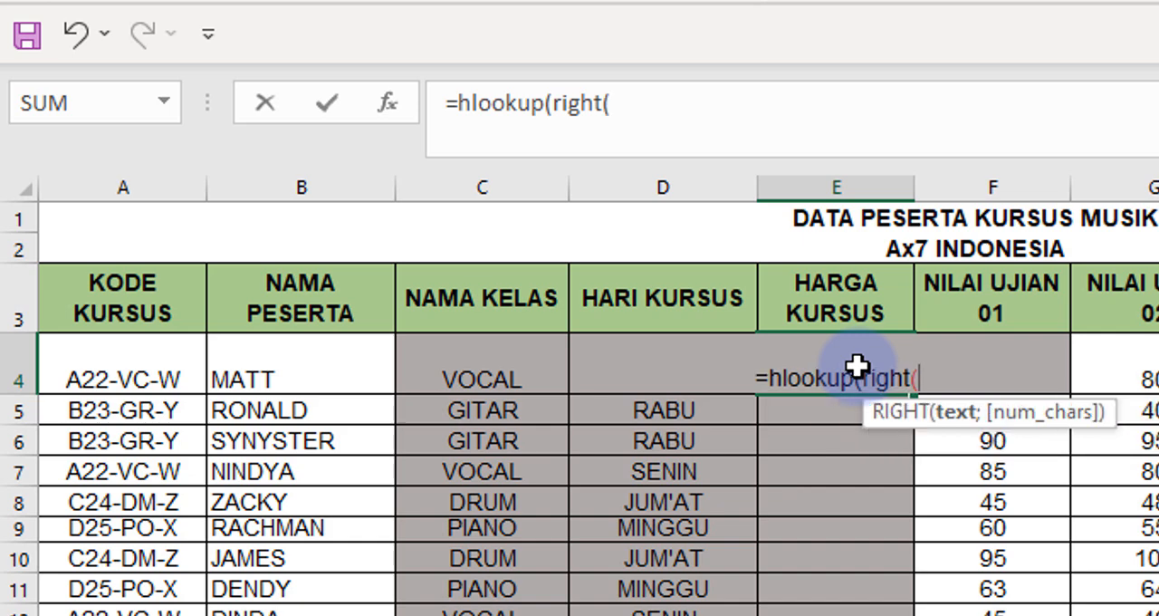
Use RIGHT(A4;1) as the lookup value of the HLOOKUP formula in E4.
left_click(100, 386)
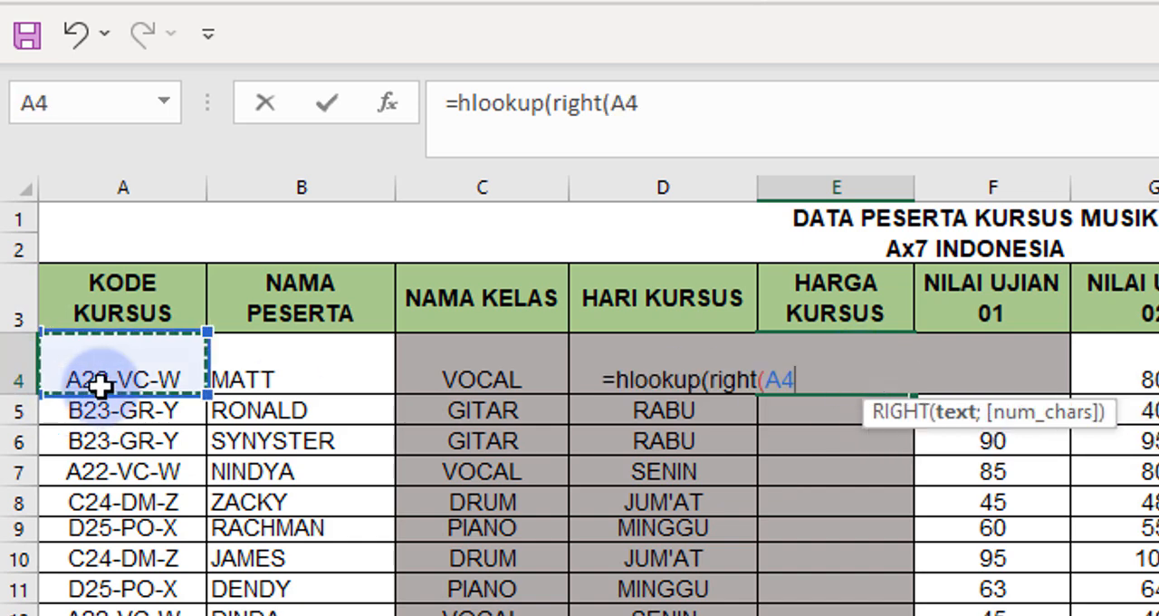
type(";")
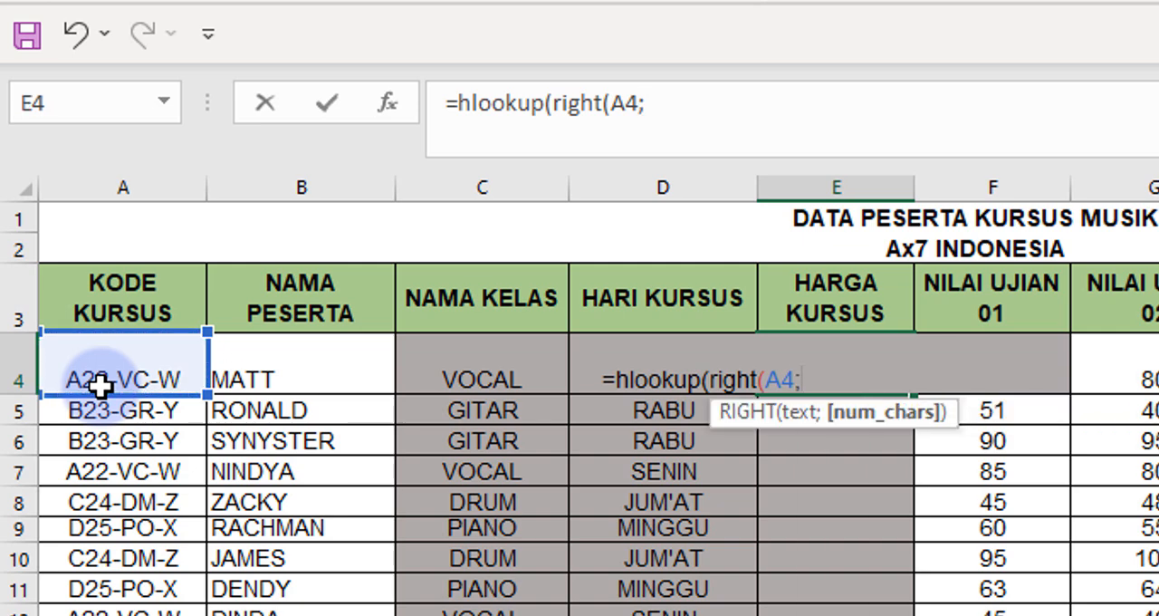
type("1)")
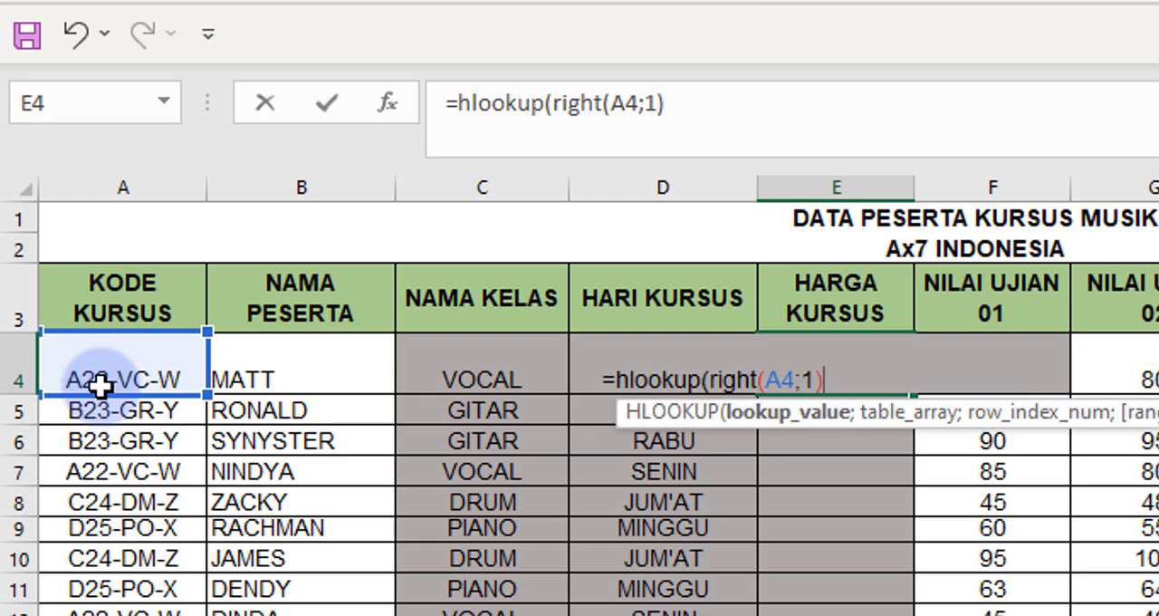
type(";")
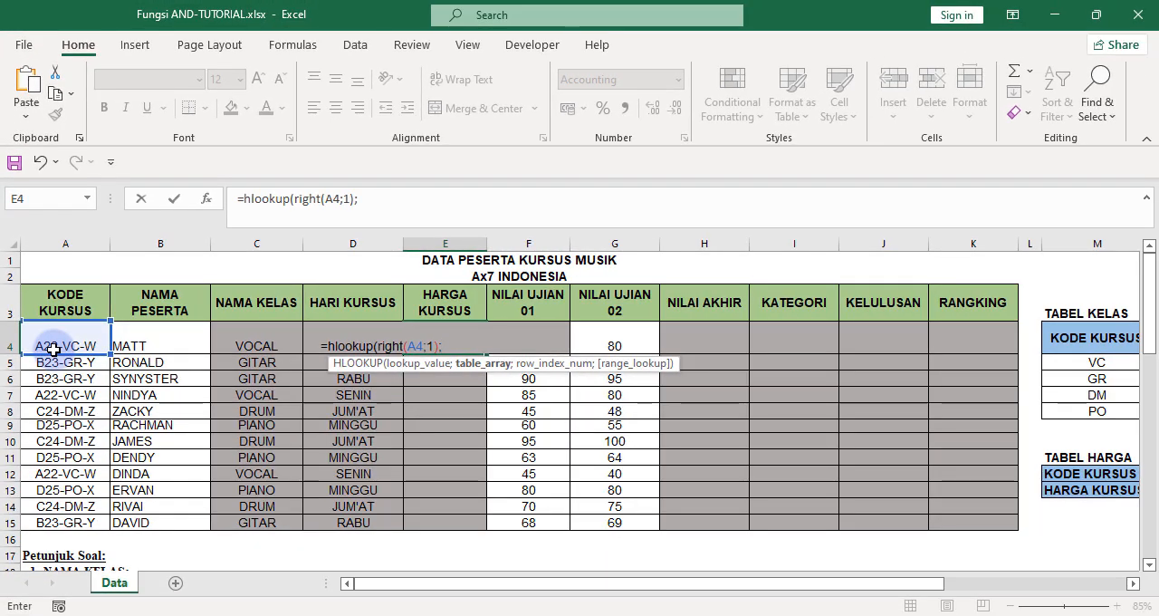
Set the table array of the E4 formula to the TABEL HARGA codes and prices in N12:Q13.
left_click_drag(574, 585, 958, 587)
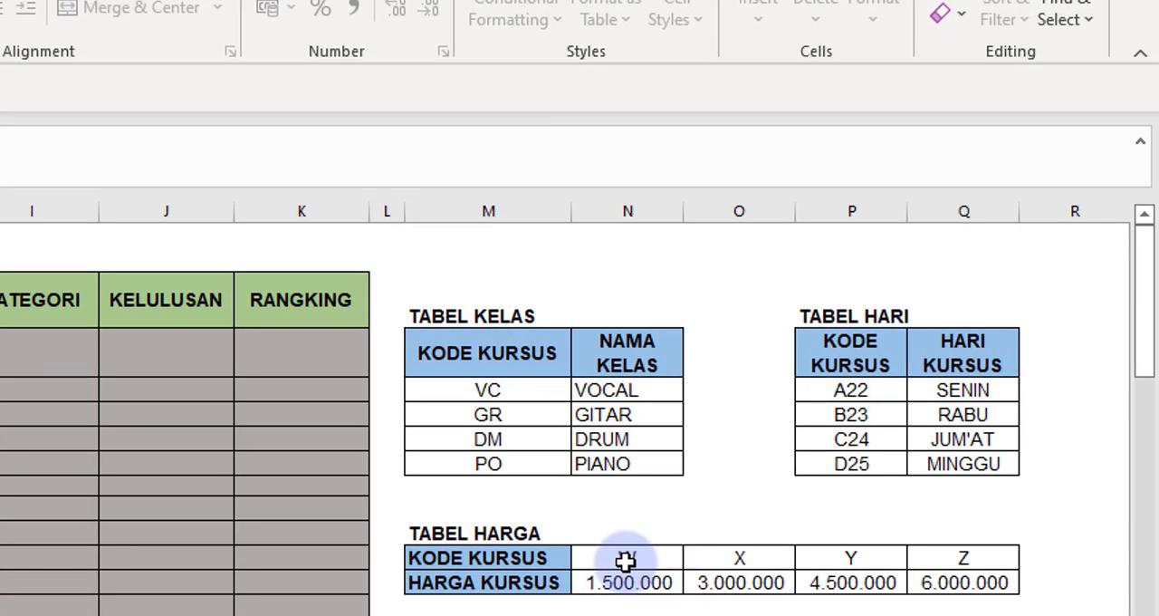
left_click(664, 541)
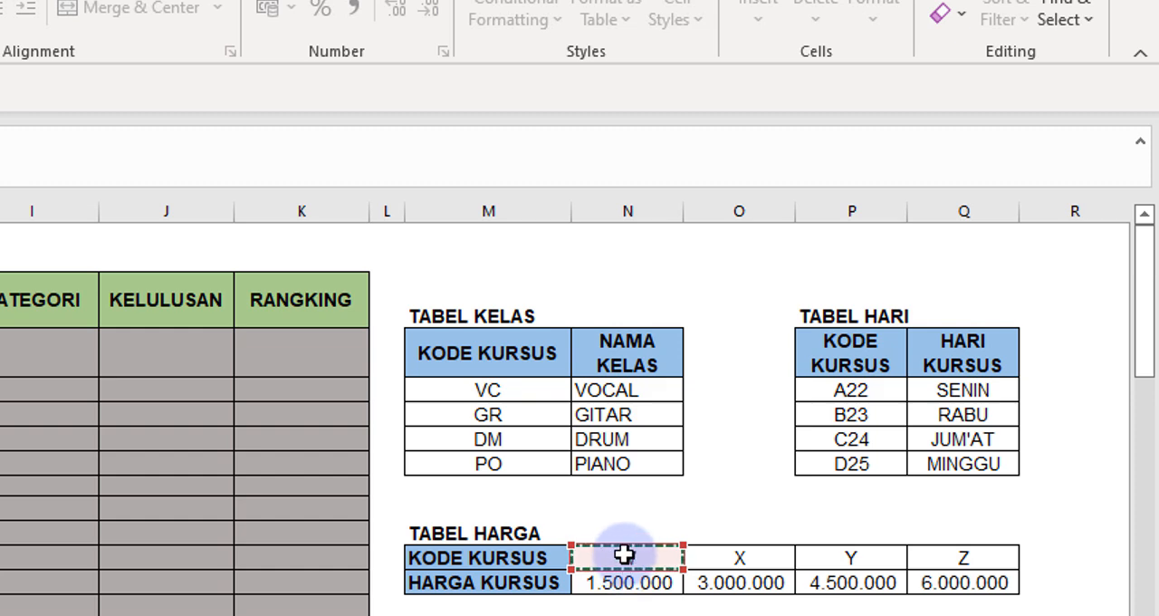
left_click_drag(716, 582, 744, 583)
key("Return")
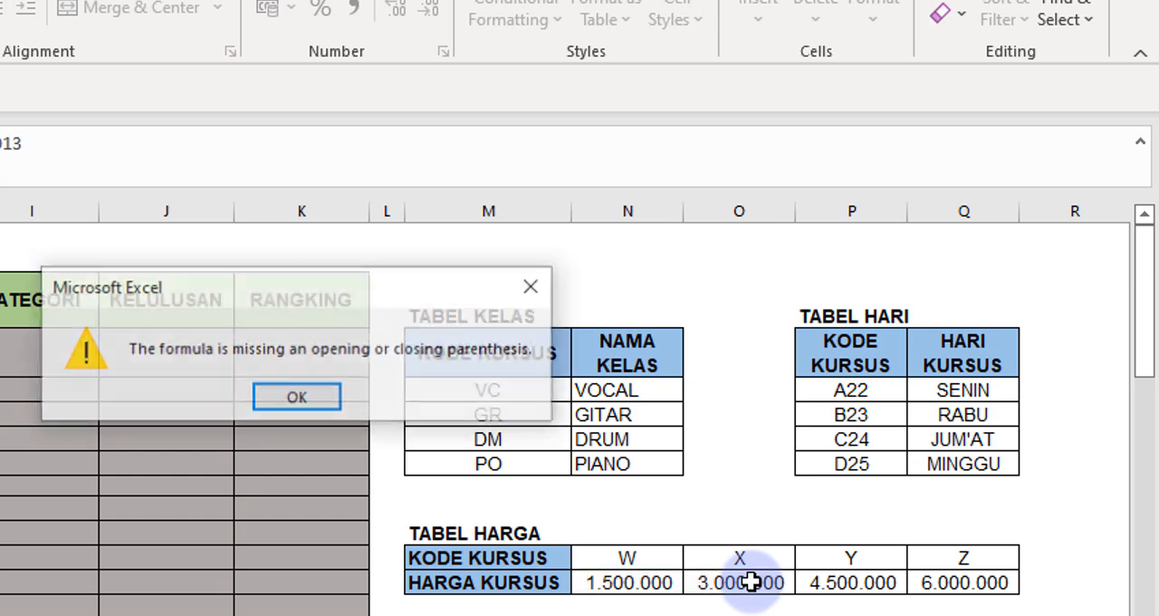
left_click(297, 399)
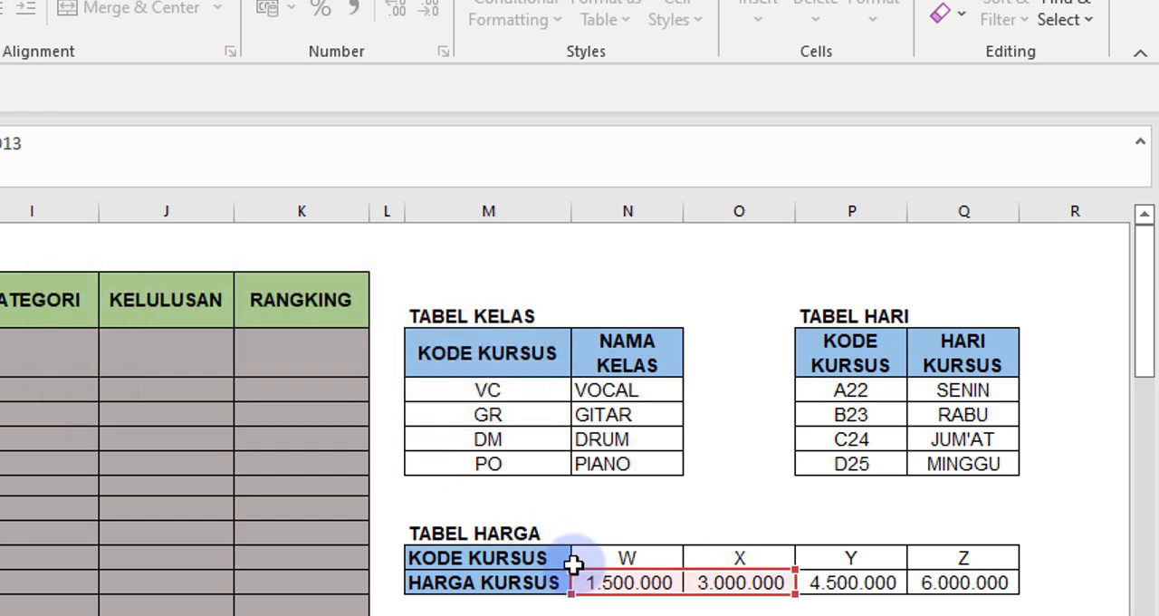
left_click_drag(793, 572, 792, 536)
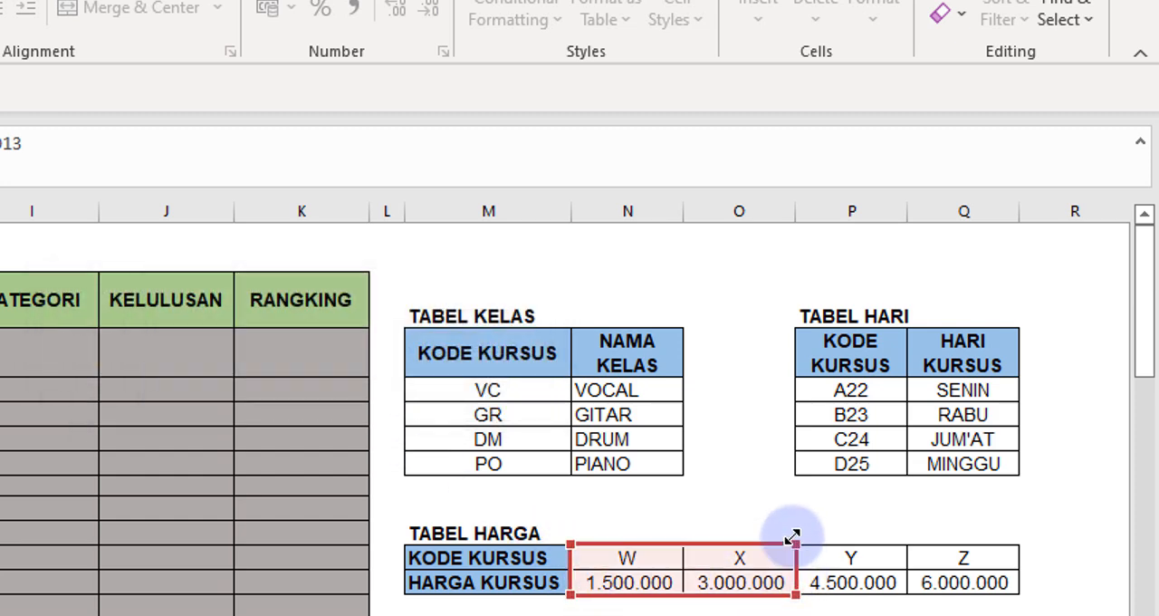
left_click_drag(797, 594, 1004, 601)
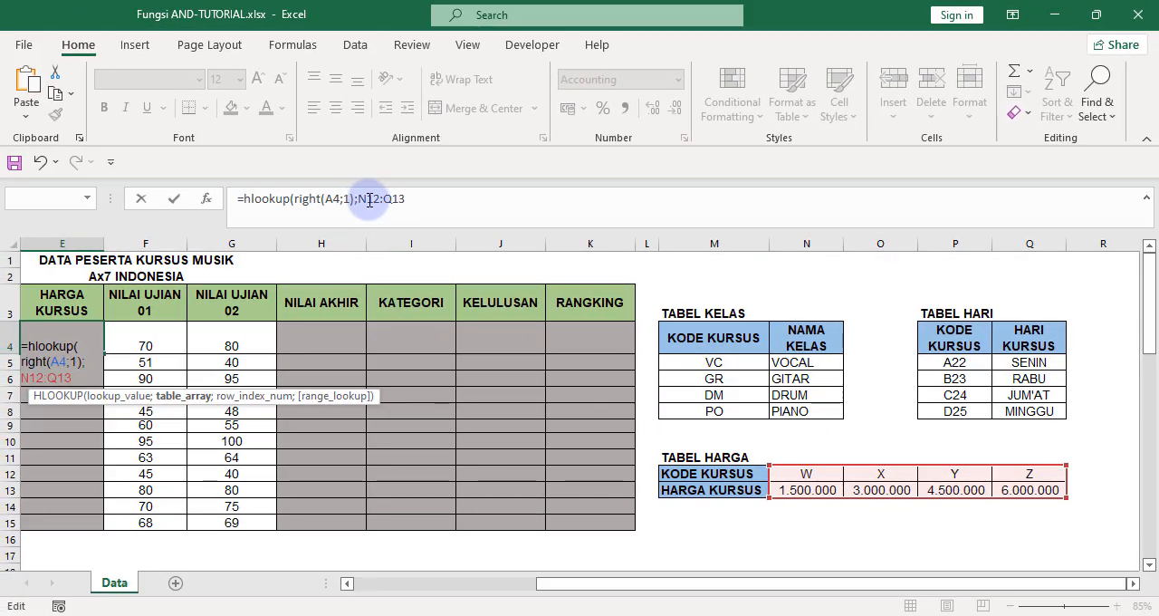
Make the table array reference in the E4 formula absolute as $N$12:$Q$13.
left_click(360, 199)
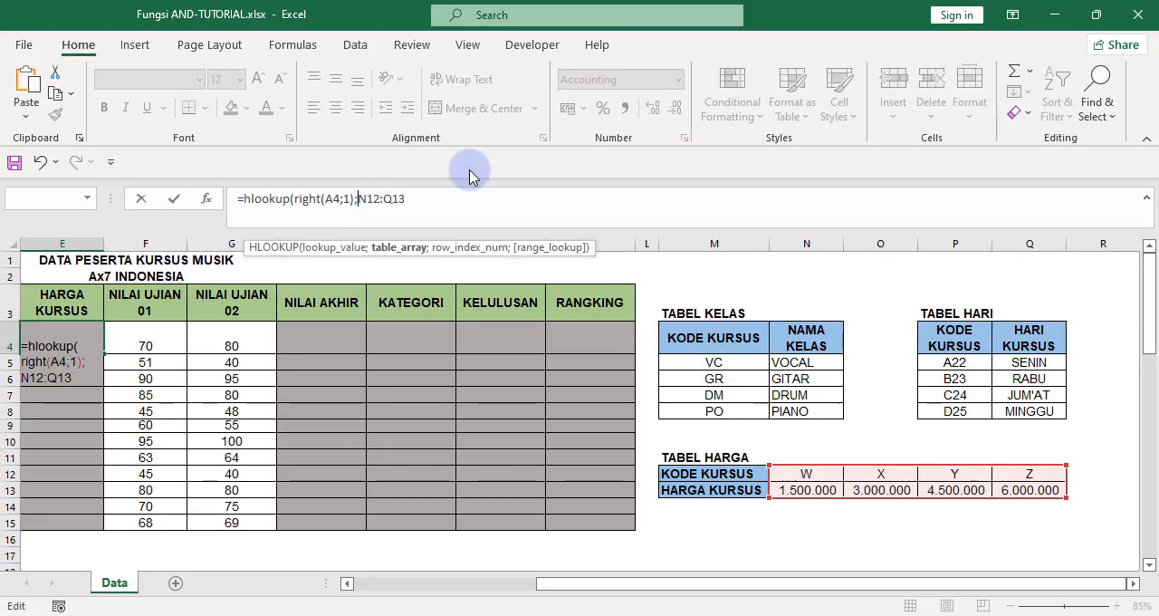
type("$")
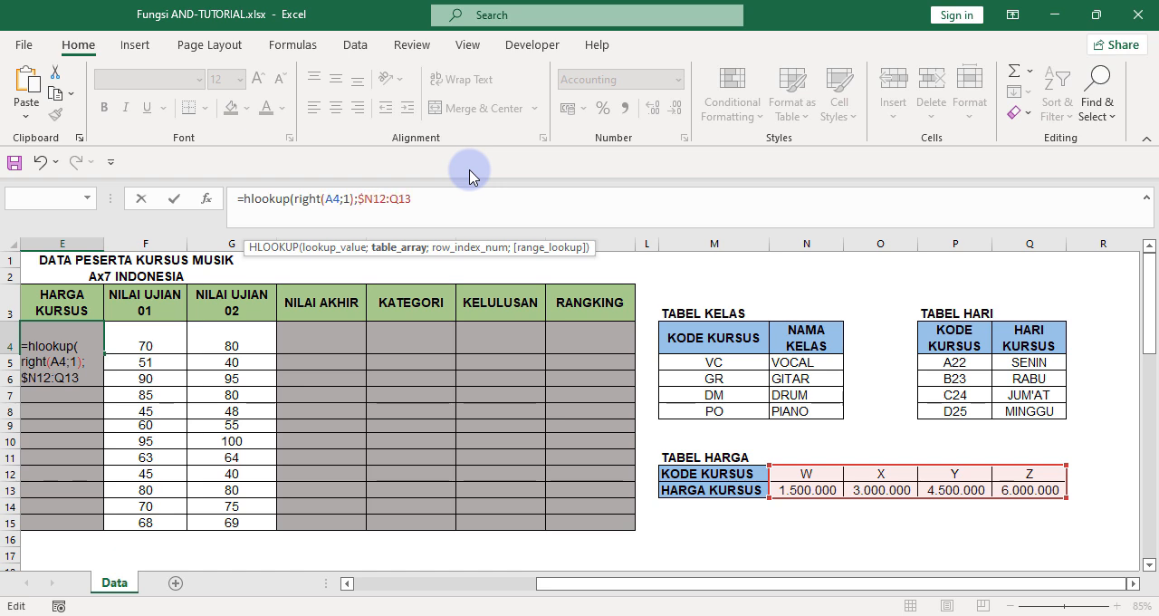
key("Right")
type("$")
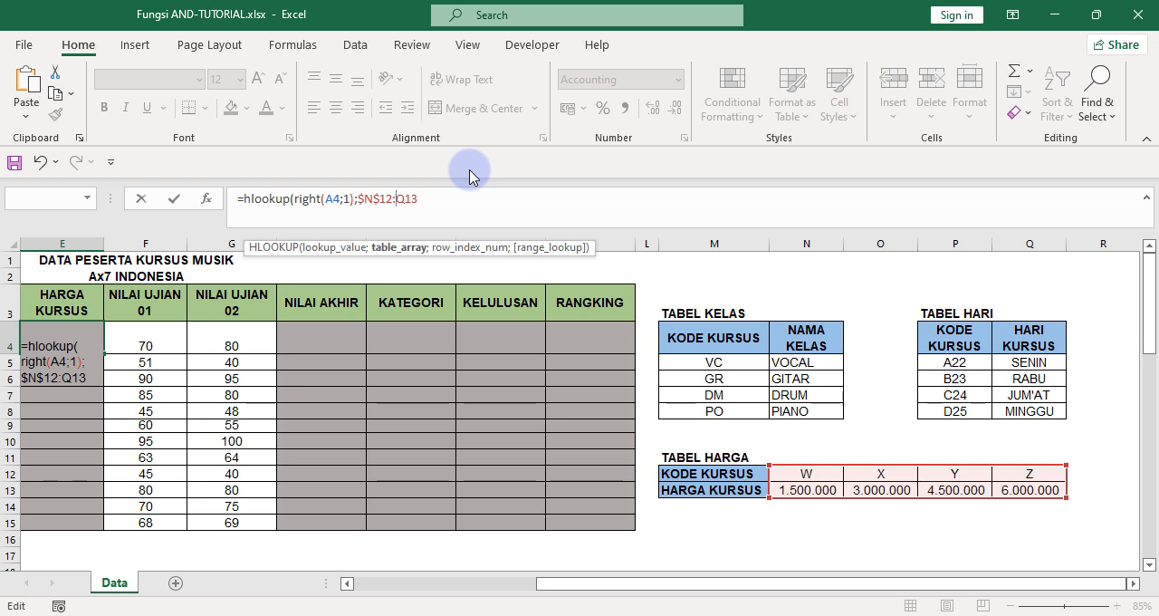
key("Right")
key("Right")
key("Right")
type("$N$")
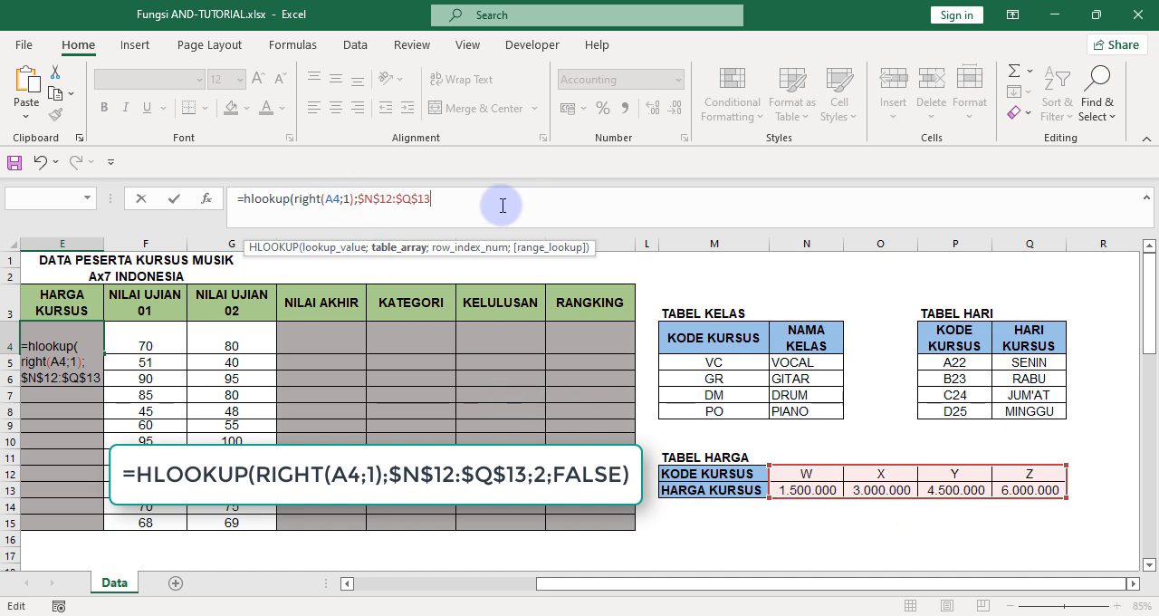
Complete the E4 formula with row index 2 and FALSE for an exact match, and enter it.
type(";2;")
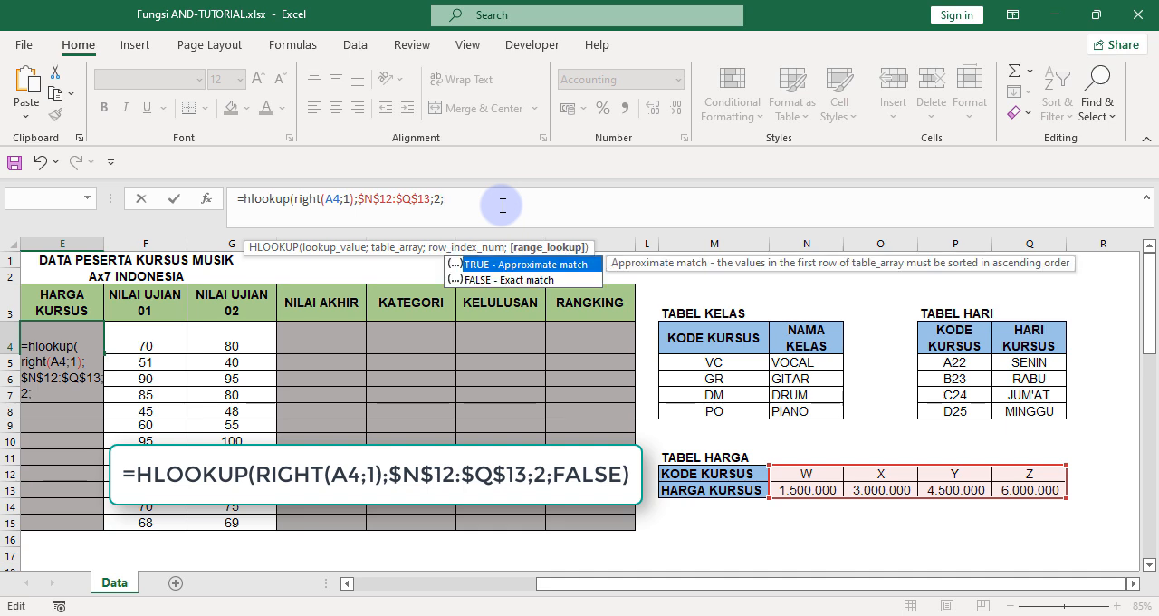
type("false)")
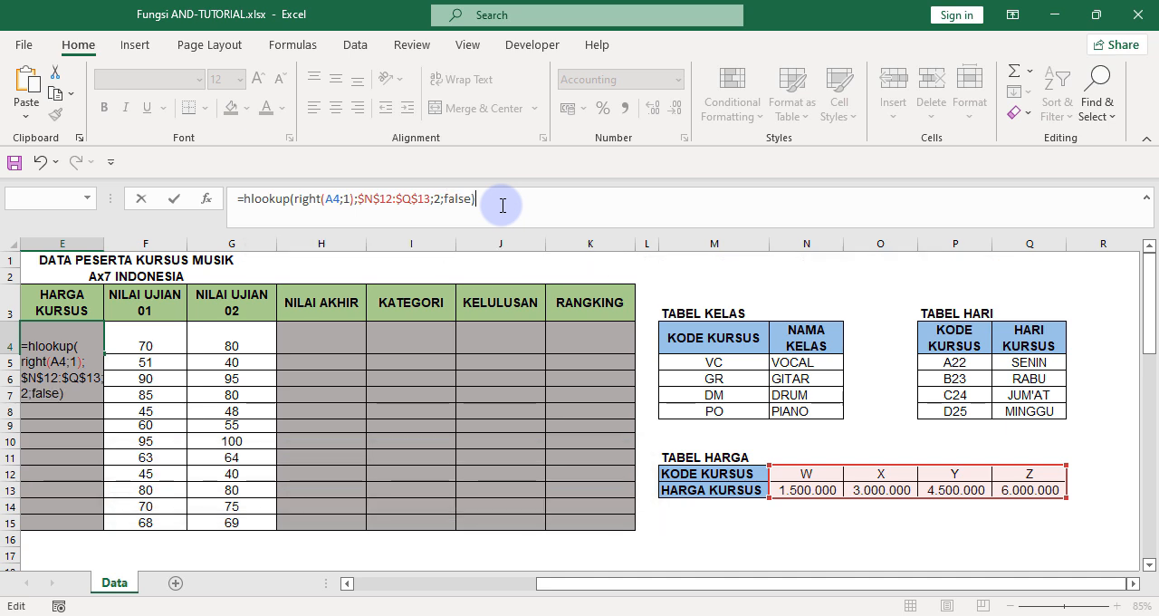
key("Return")
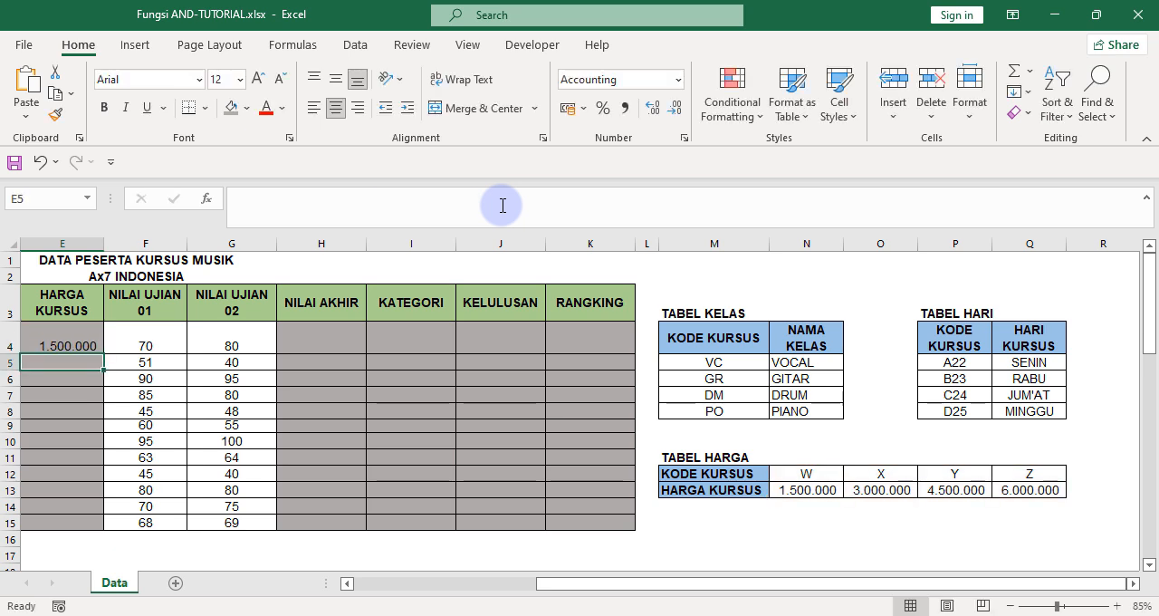
Fill the HLOOKUP formula from E4 down the HARGA KURSUS column to E15.
left_click_drag(854, 587, 817, 595)
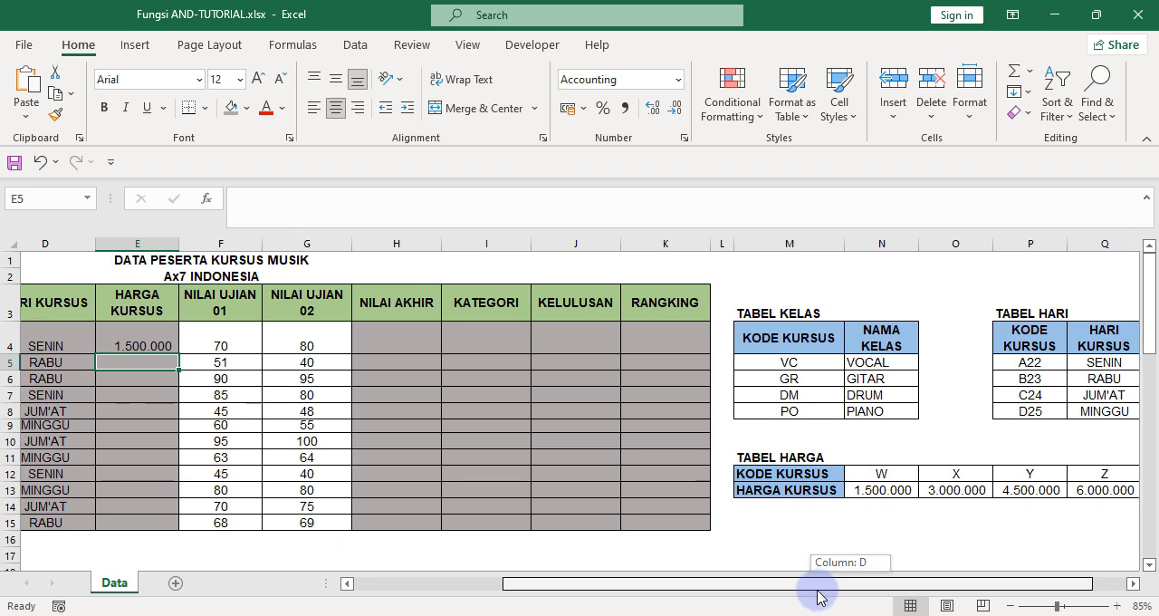
mouse_move(817, 595)
left_mouse_down()
mouse_move(828, 594)
mouse_move(782, 592)
mouse_move(806, 594)
left_mouse_up()
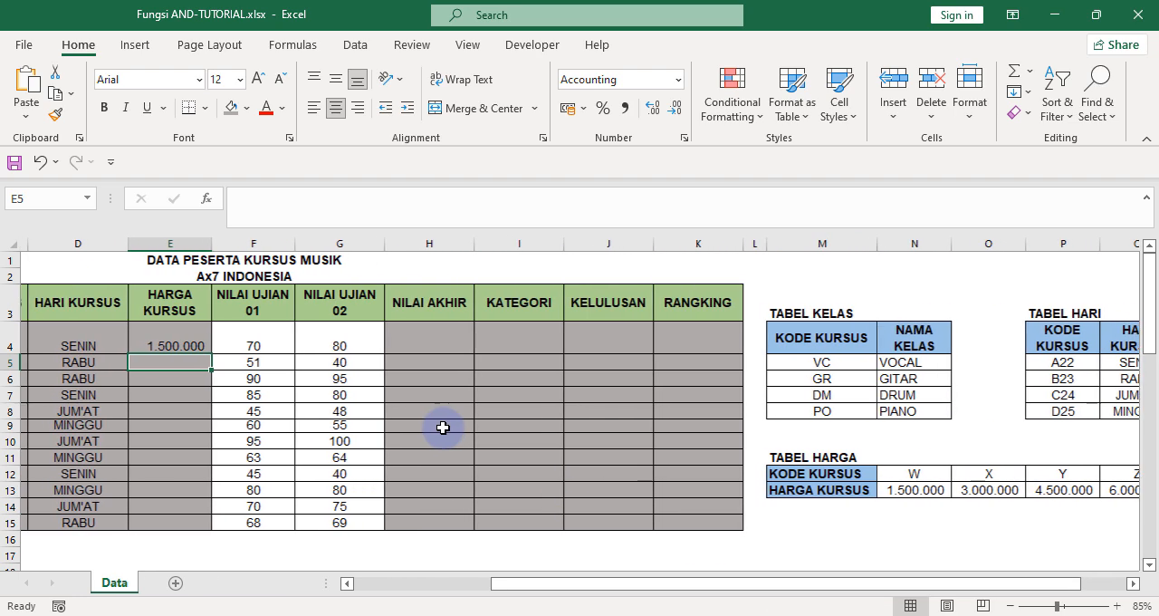
left_click(185, 339)
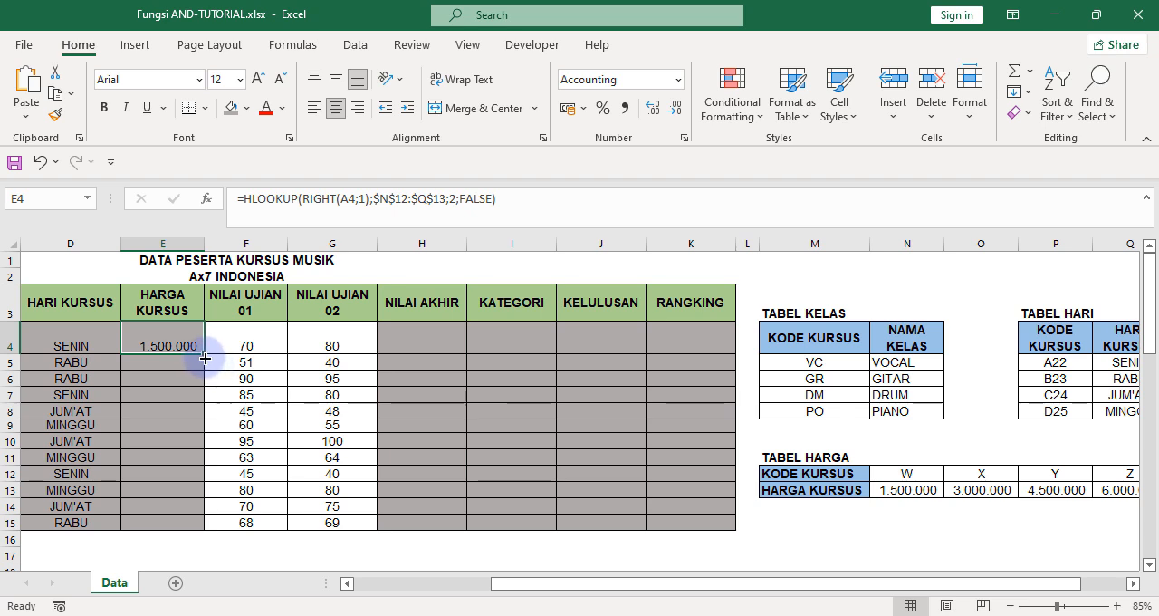
left_click_drag(205, 358, 198, 536)
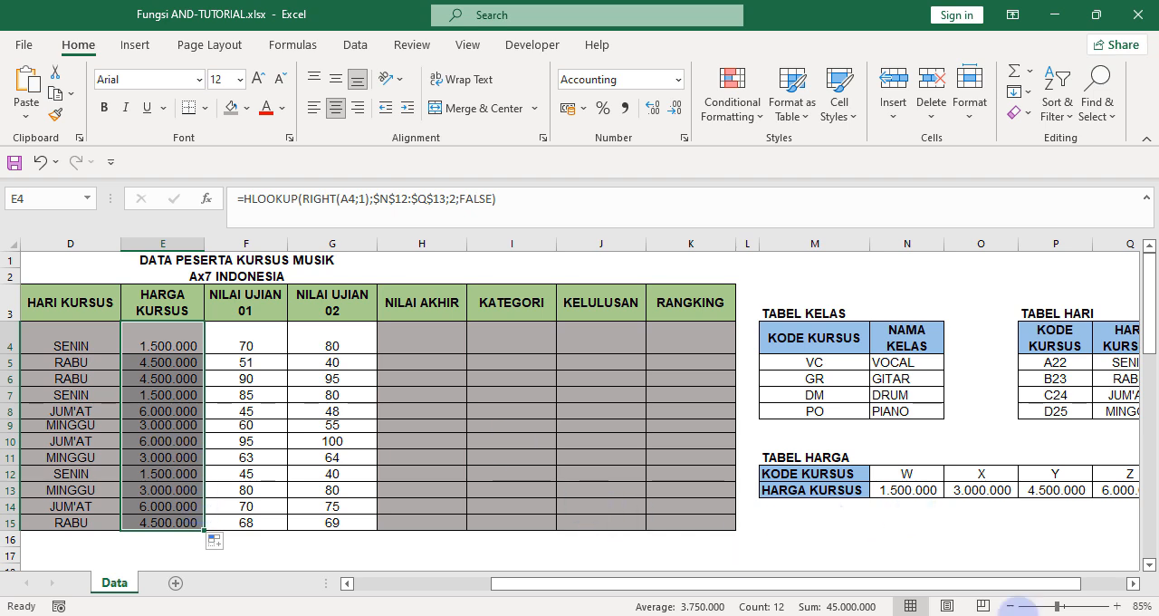
left_click_drag(1001, 587, 685, 601)
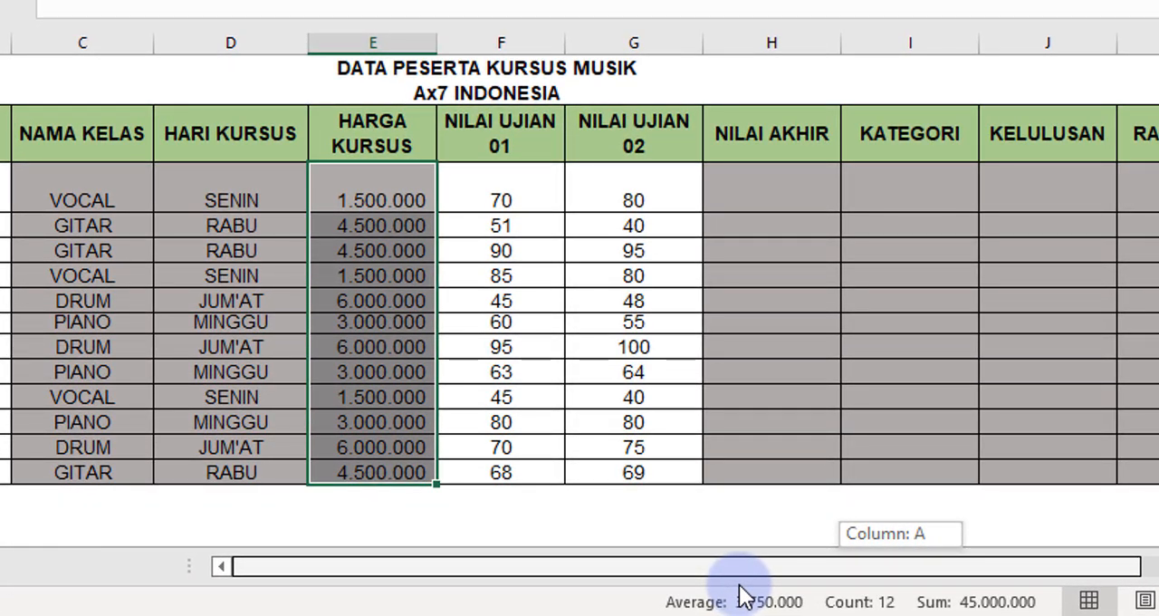
left_click(71, 142)
double_click(256, 145)
left_click(372, 125)
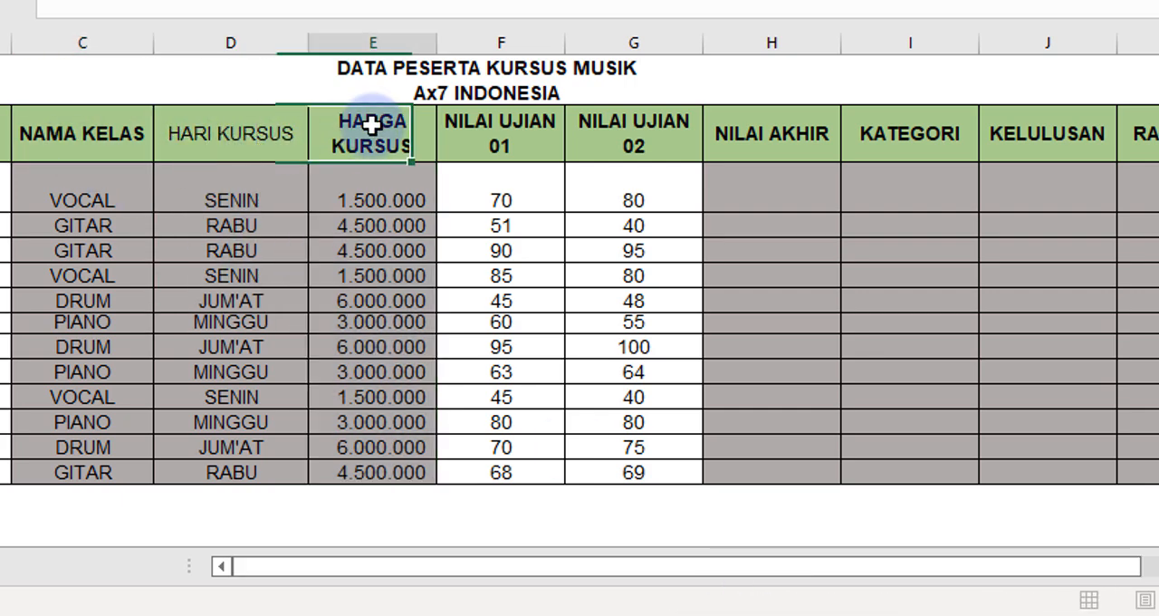
left_click(385, 251)
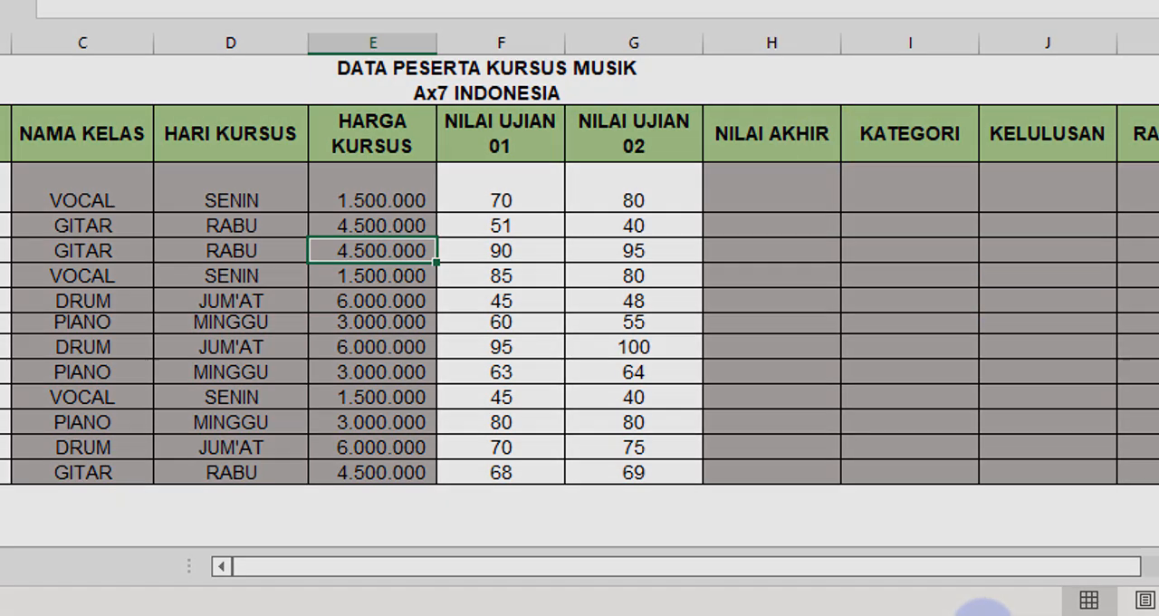
left_click(984, 614)
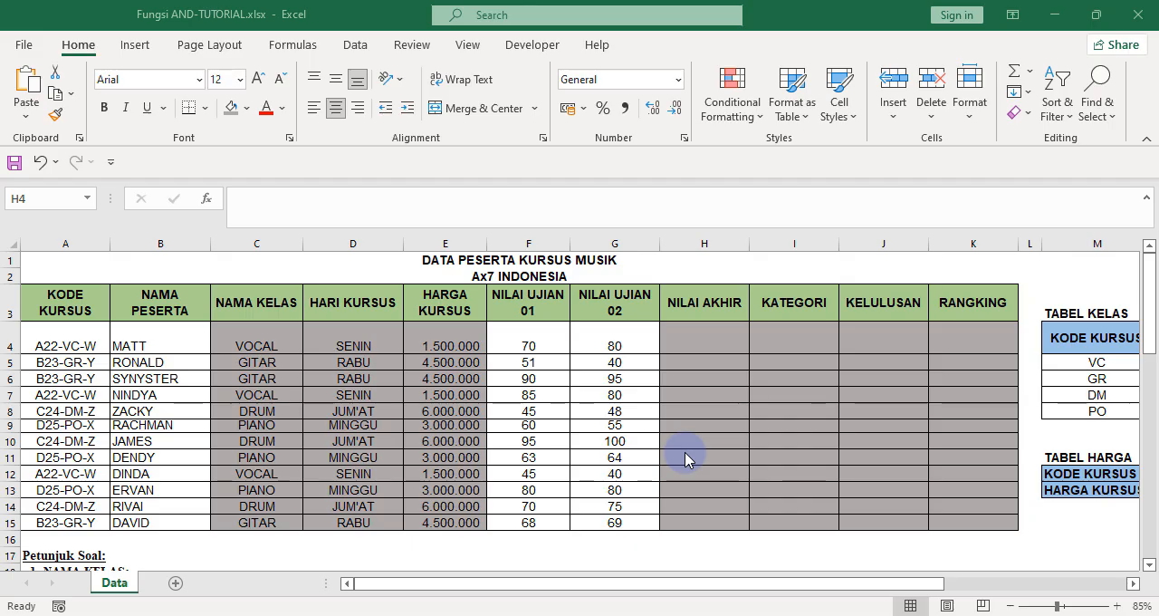
Check the NILAI AKHIR instruction and start the formula in H4 with =SUM(40%*F4).
scroll(150, 471, "down", 5)
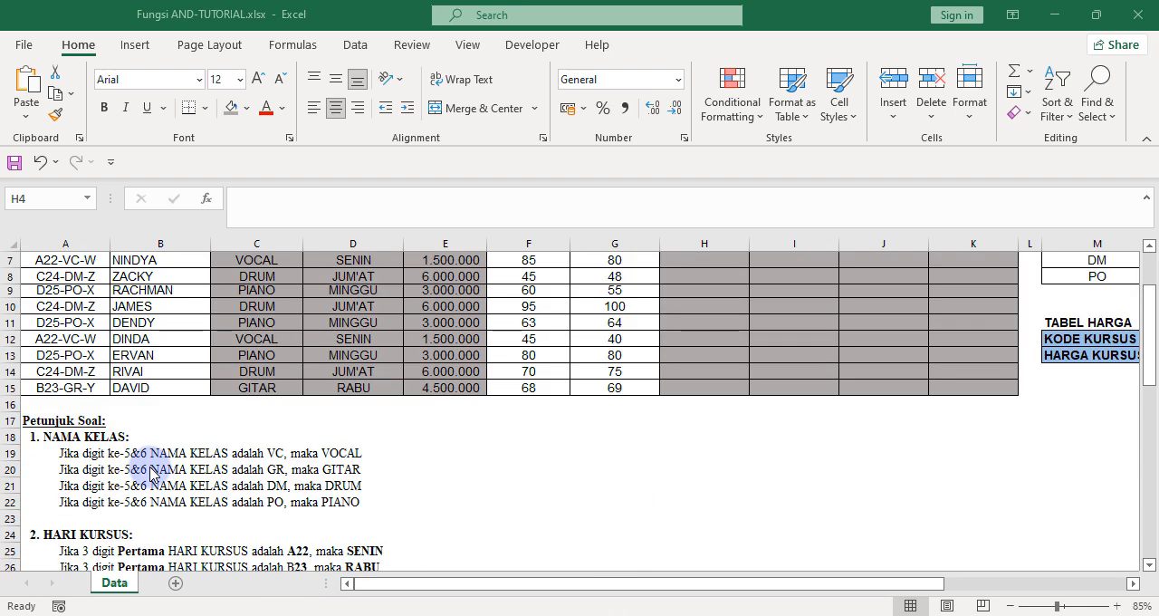
scroll(145, 471, "down", 3)
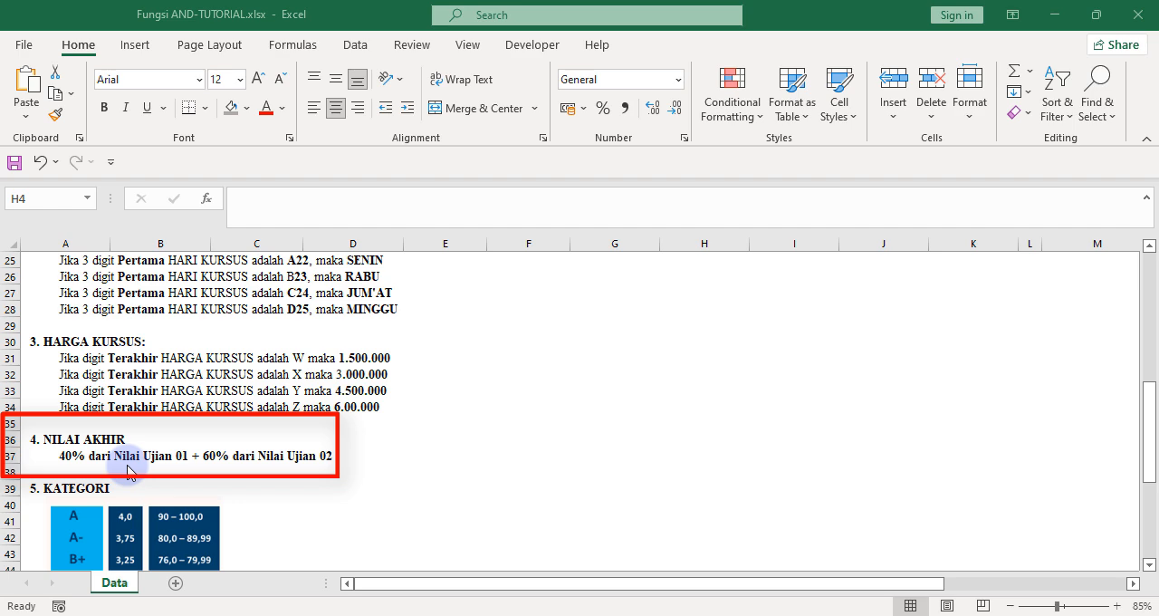
scroll(465, 481, "up", 8)
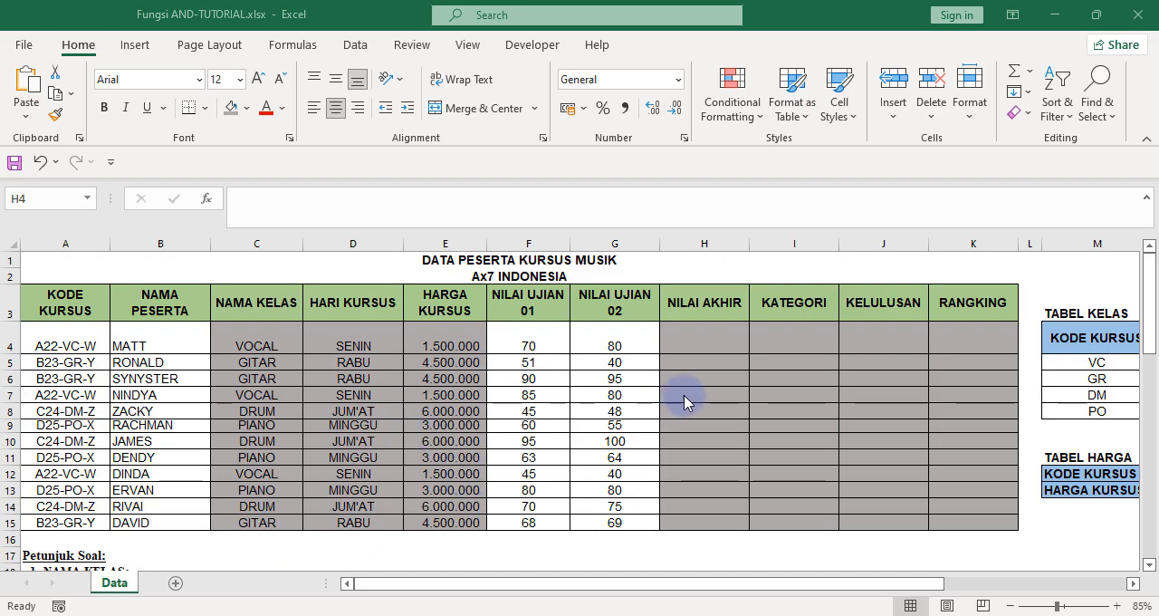
left_click(688, 334)
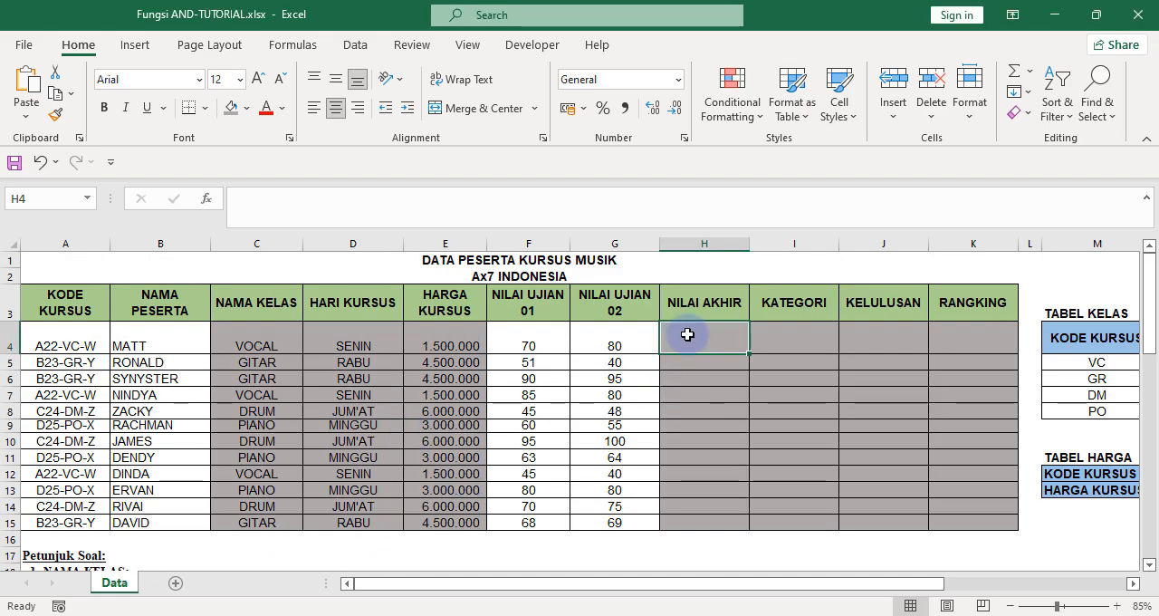
type("=")
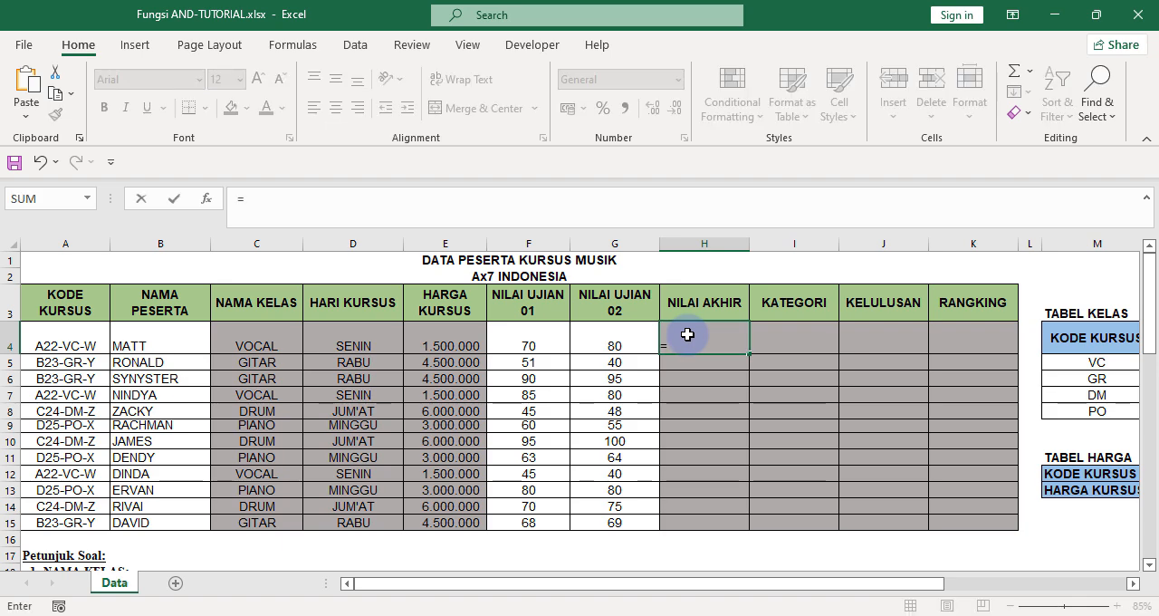
type("sum")
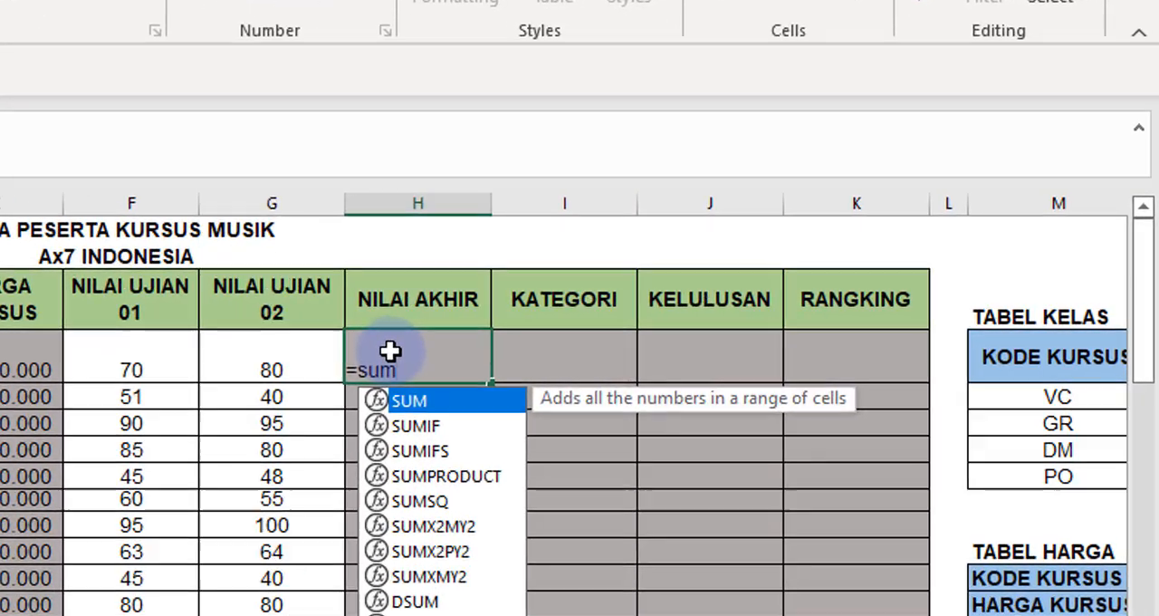
type("(")
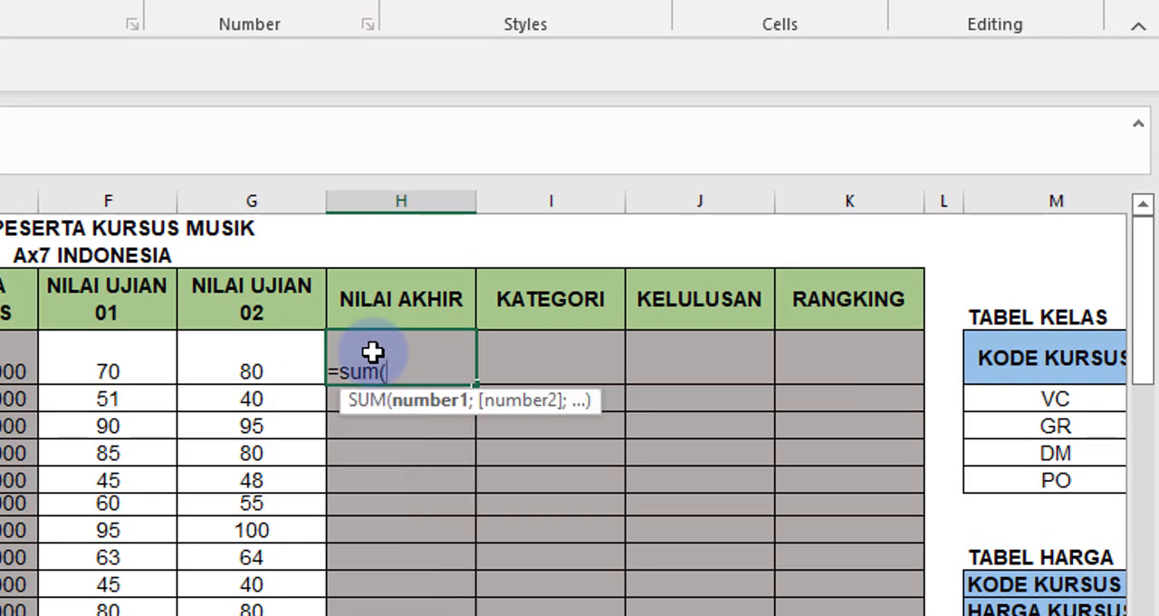
type("40")
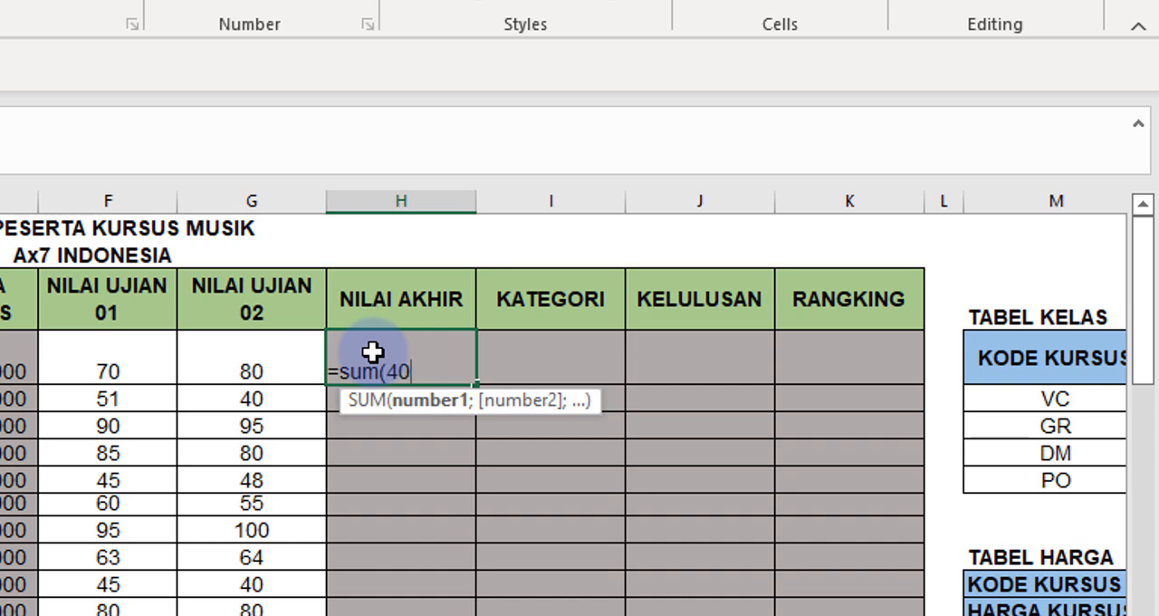
type("%*")
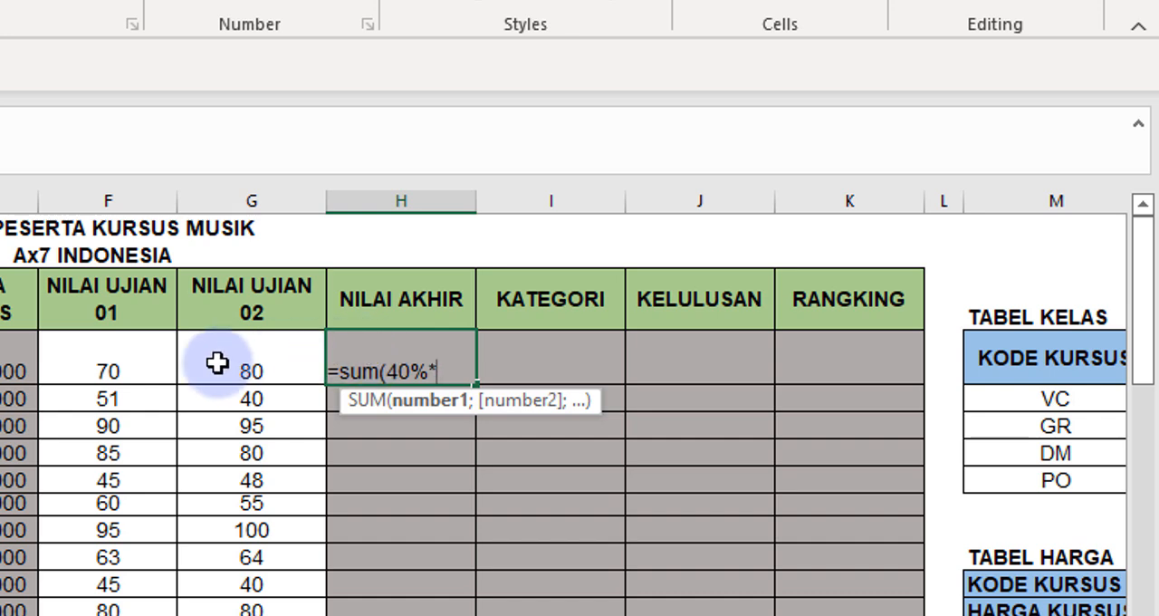
left_click(86, 363)
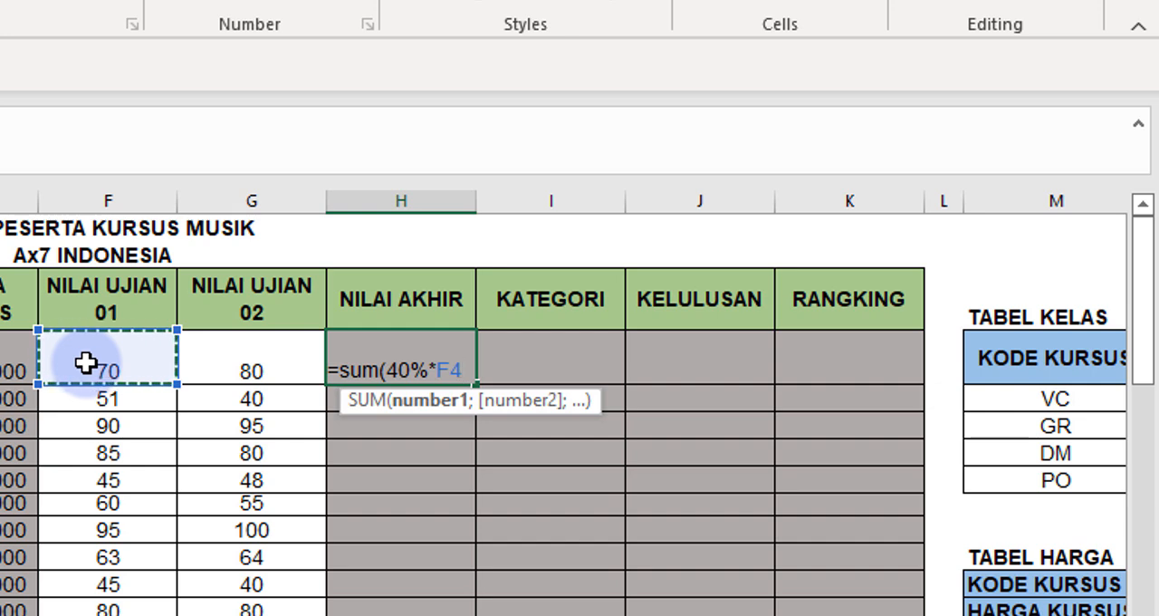
type(")")
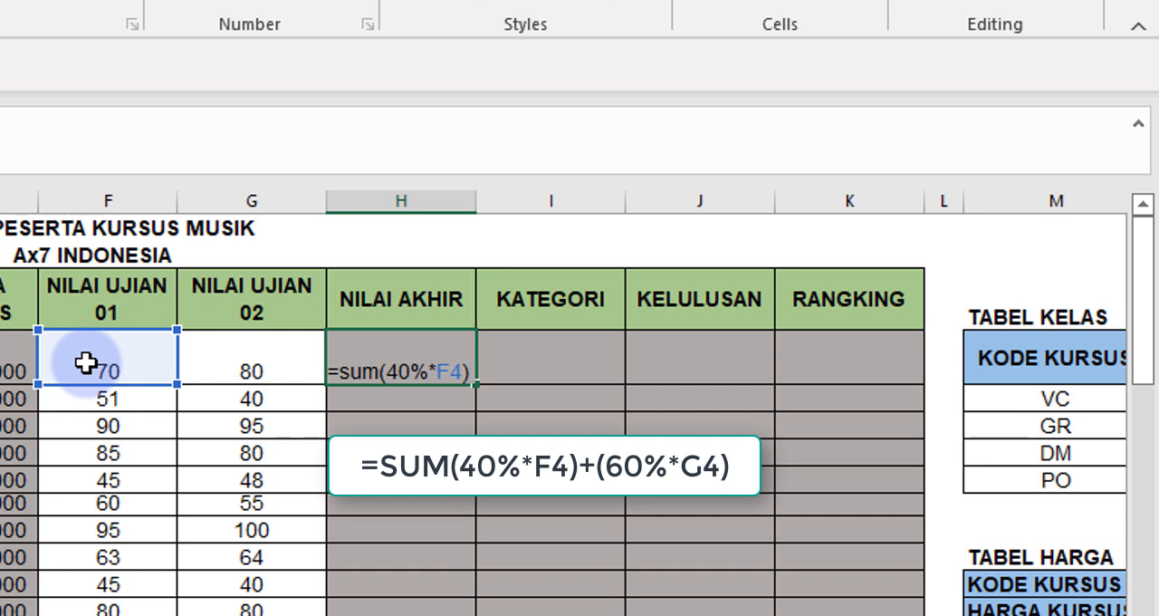
type("+(")
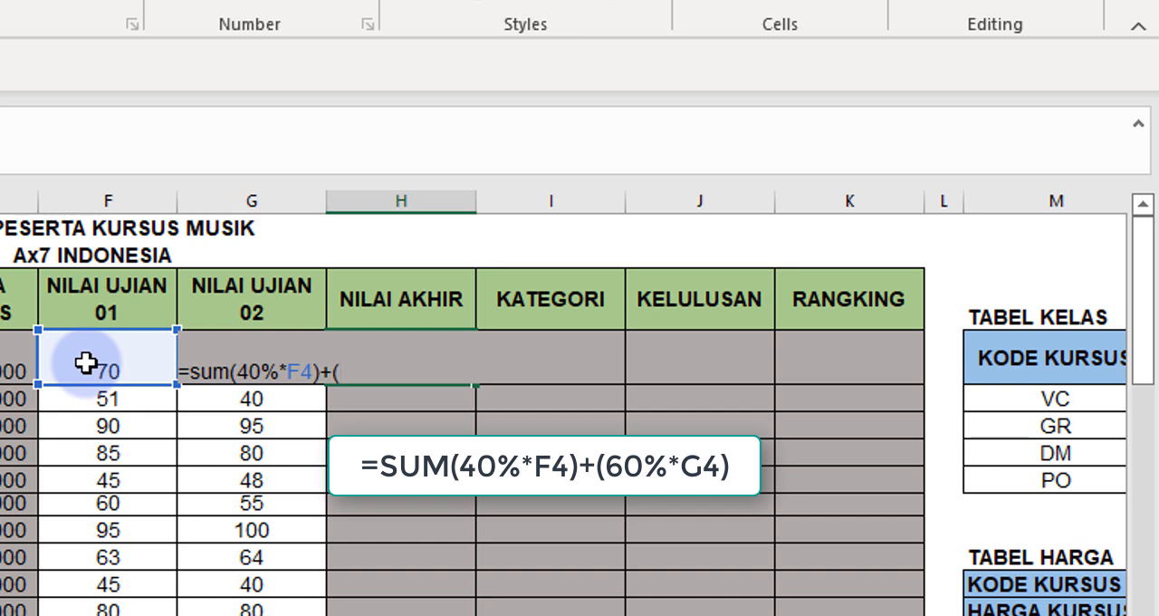
Complete the H4 formula by adding +(60%*G4) for the second exam score, and enter it.
type("60%*g")
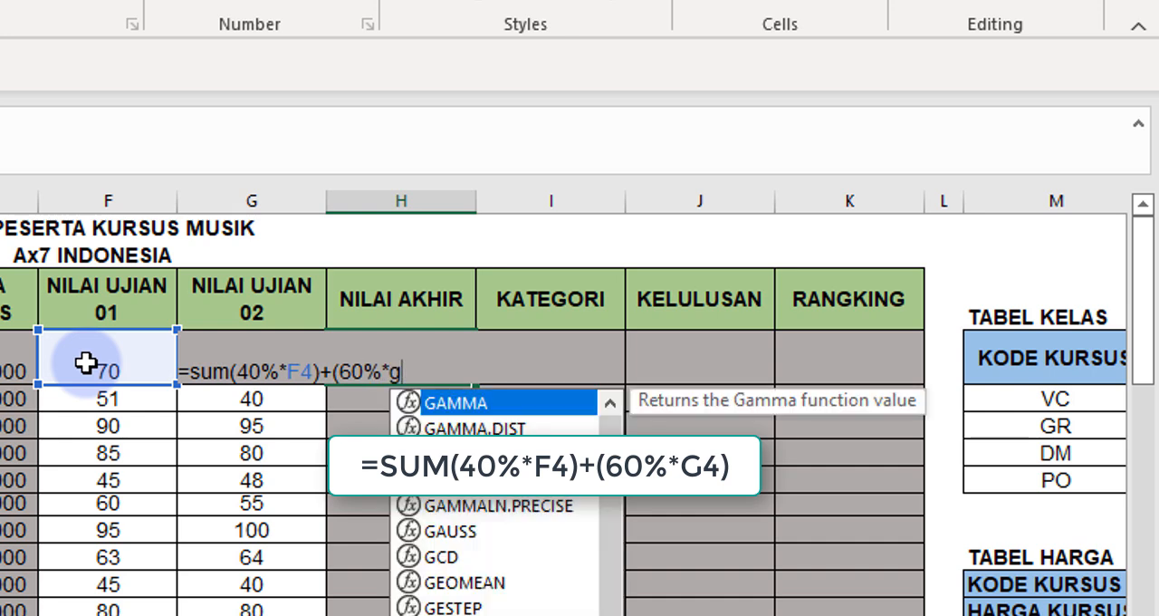
type("4)")
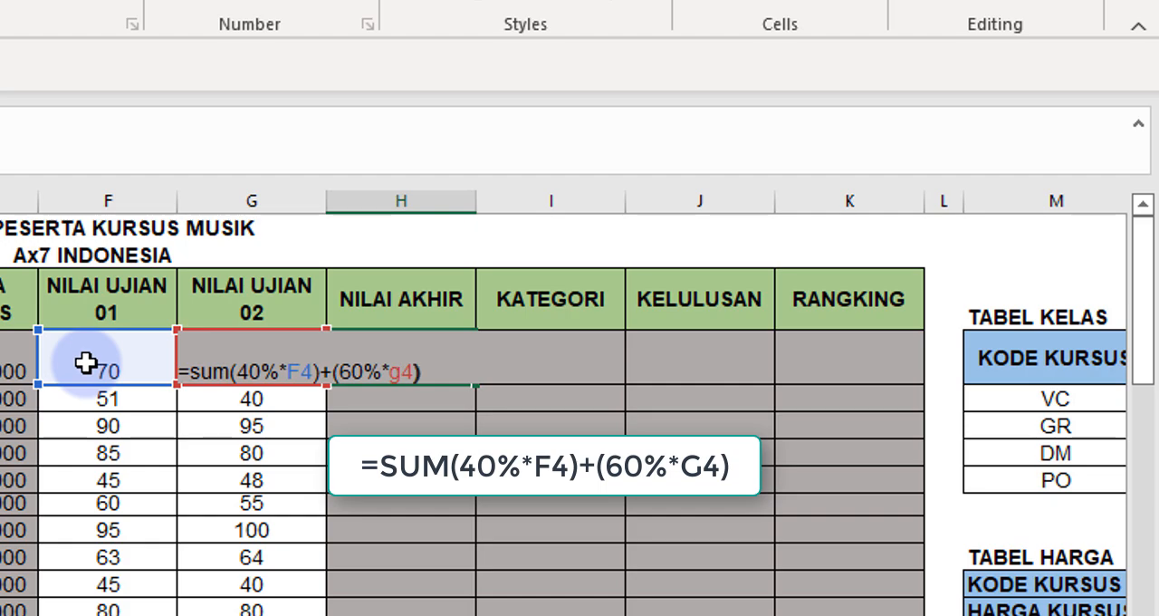
key("Return")
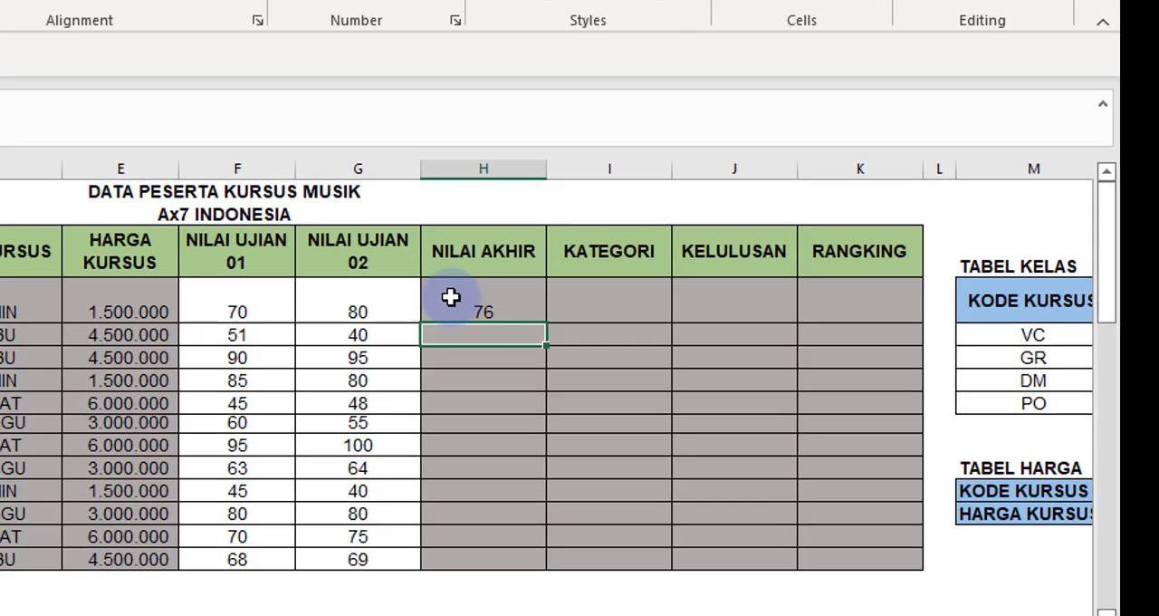
Fill the H4 formula down the NILAI AKHIR column to H15 and display the scores without decimals.
left_click(361, 352)
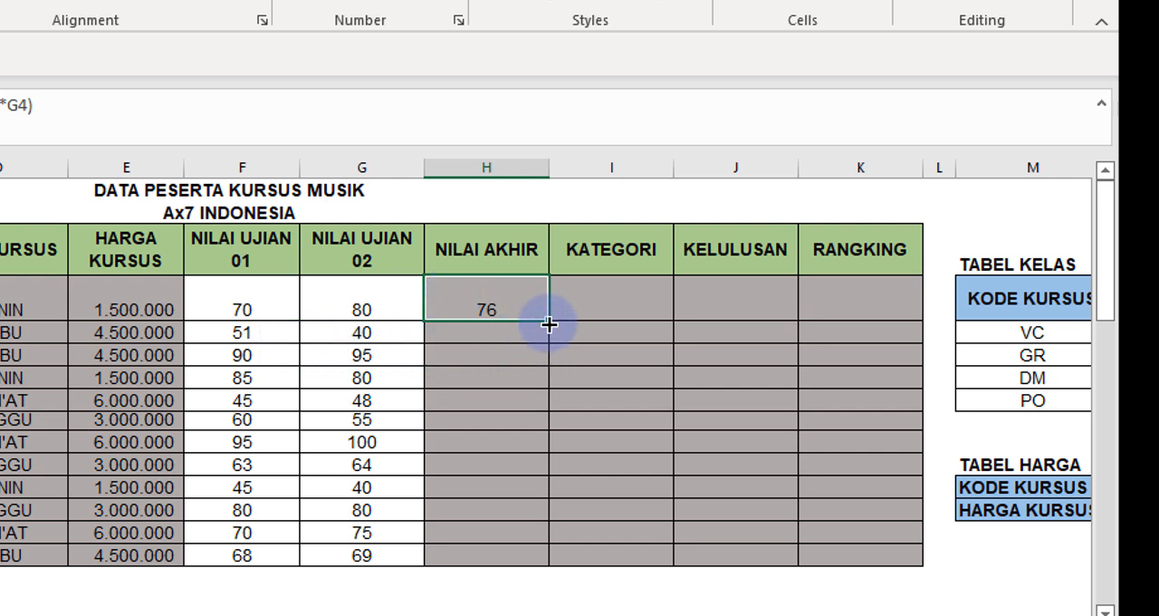
left_click_drag(549, 323, 544, 571)
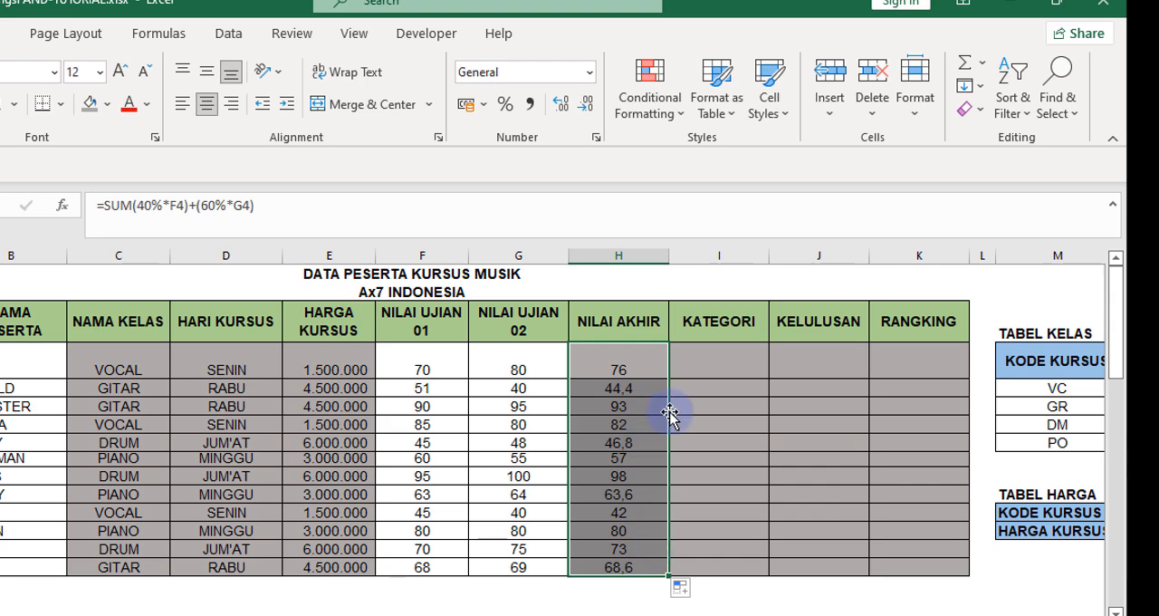
left_click(587, 104)
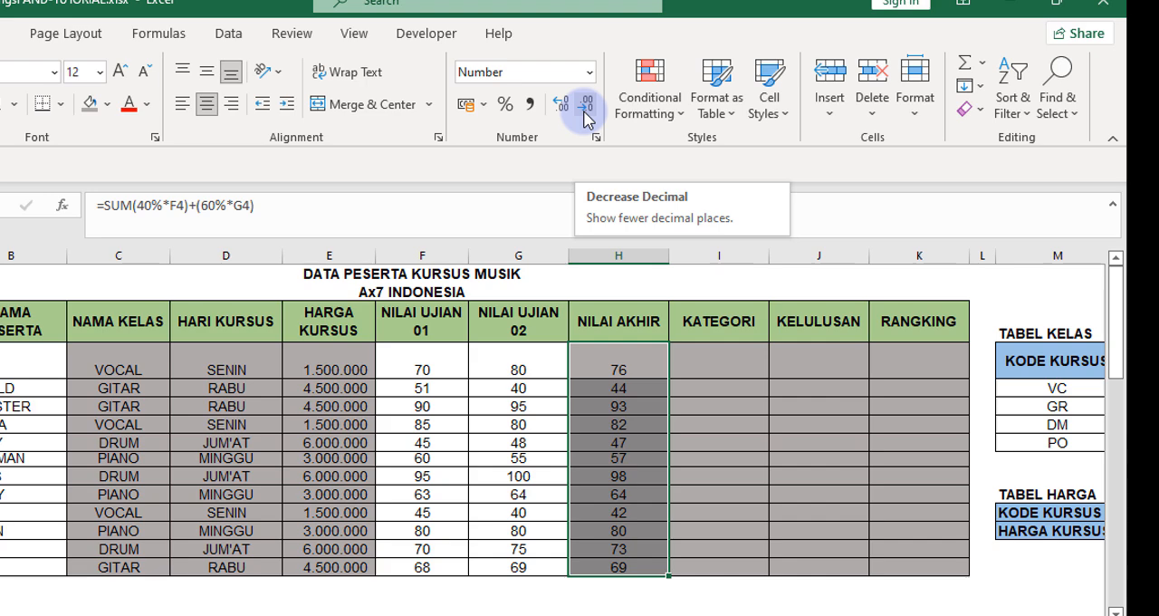
Try displaying the NILAI AKHIR scores with more decimal places, and return them to whole numbers.
left_click(562, 105)
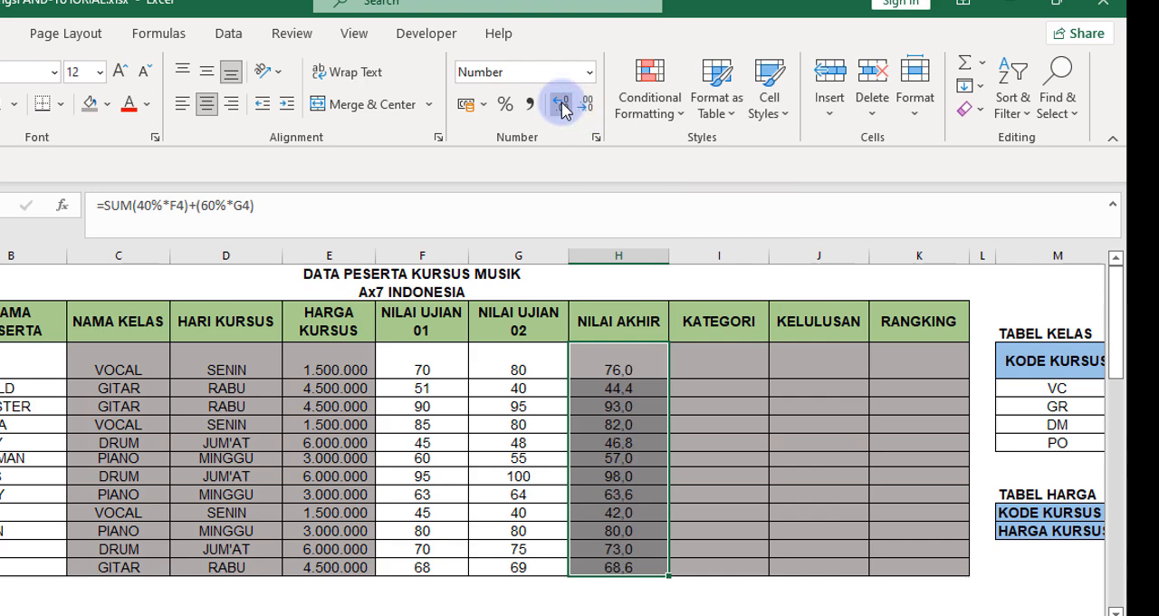
left_click(561, 105)
left_click(587, 105)
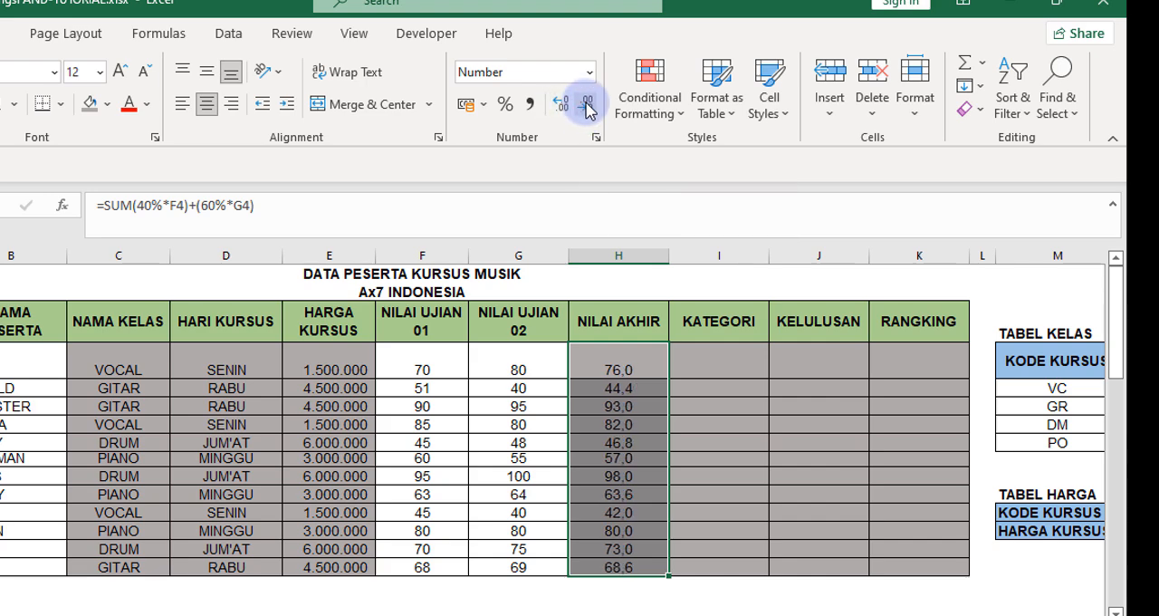
left_click(587, 105)
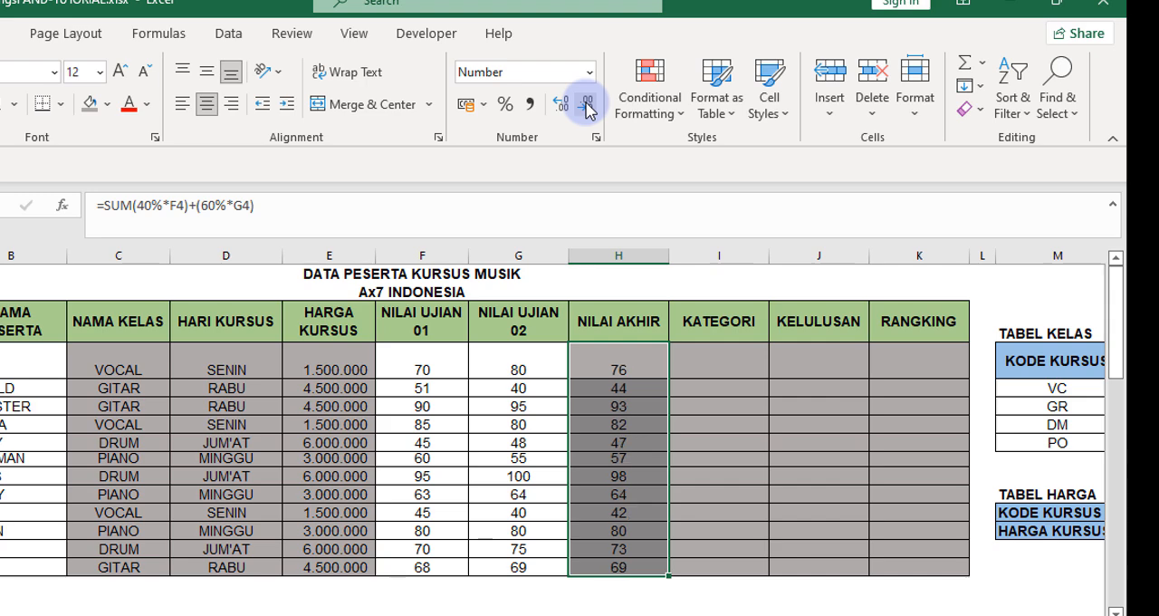
left_click(640, 360)
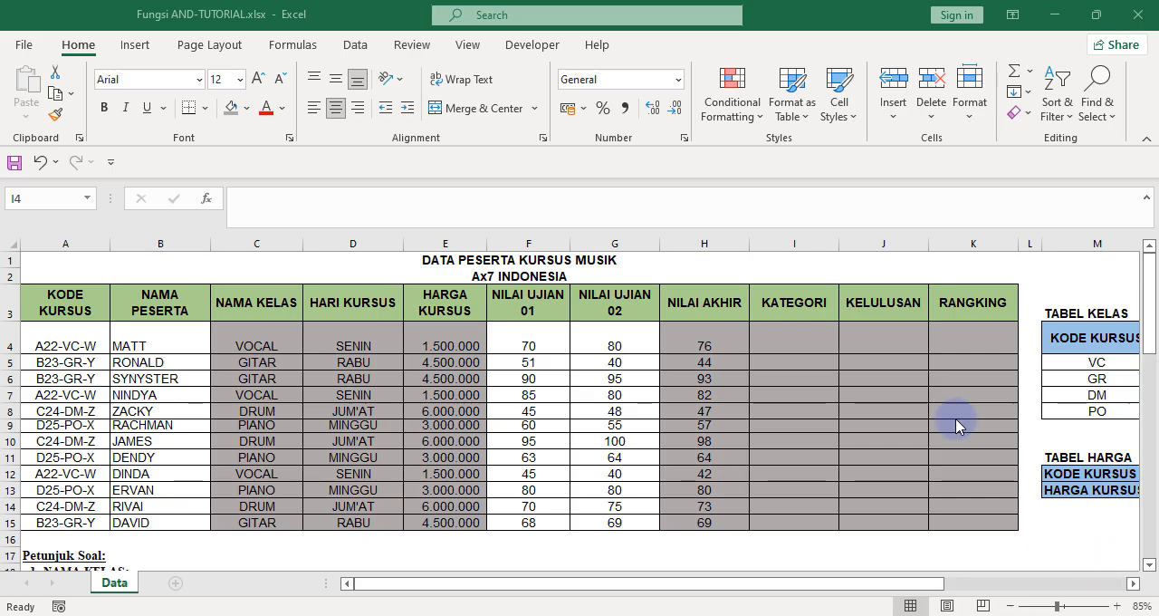
Examine the KATEGORI grade ranges and the KELULUSAN and RANGKING rules in the instructions below the participant table.
left_click(812, 335)
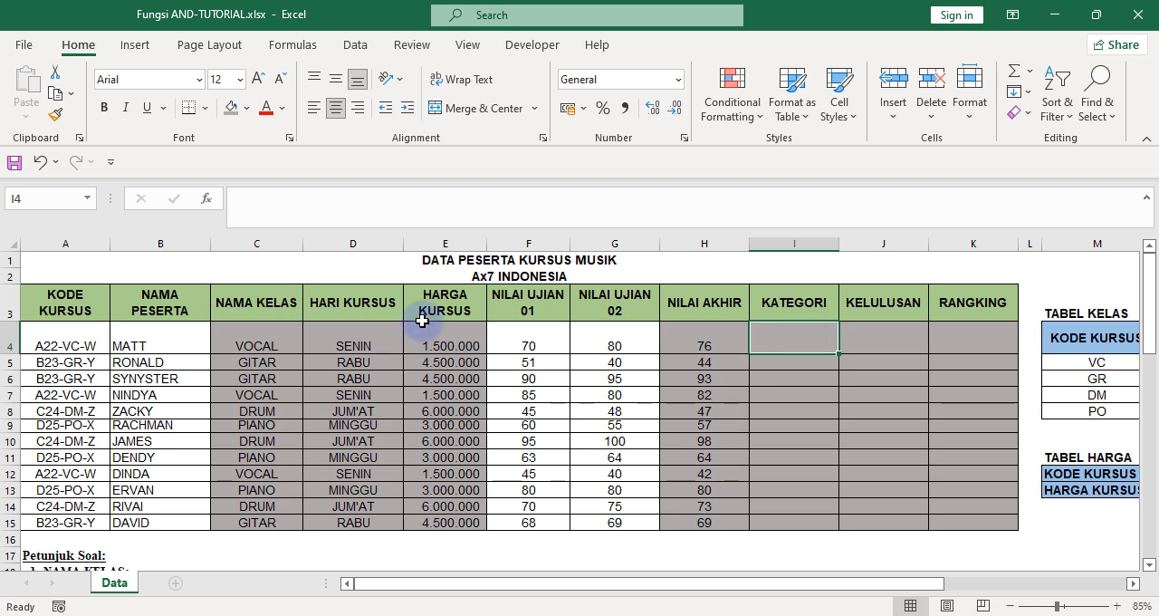
key("Left")
key("Left")
key("Left")
key("Left")
key("Left")
key("Left")
key("Left")
key("Left")
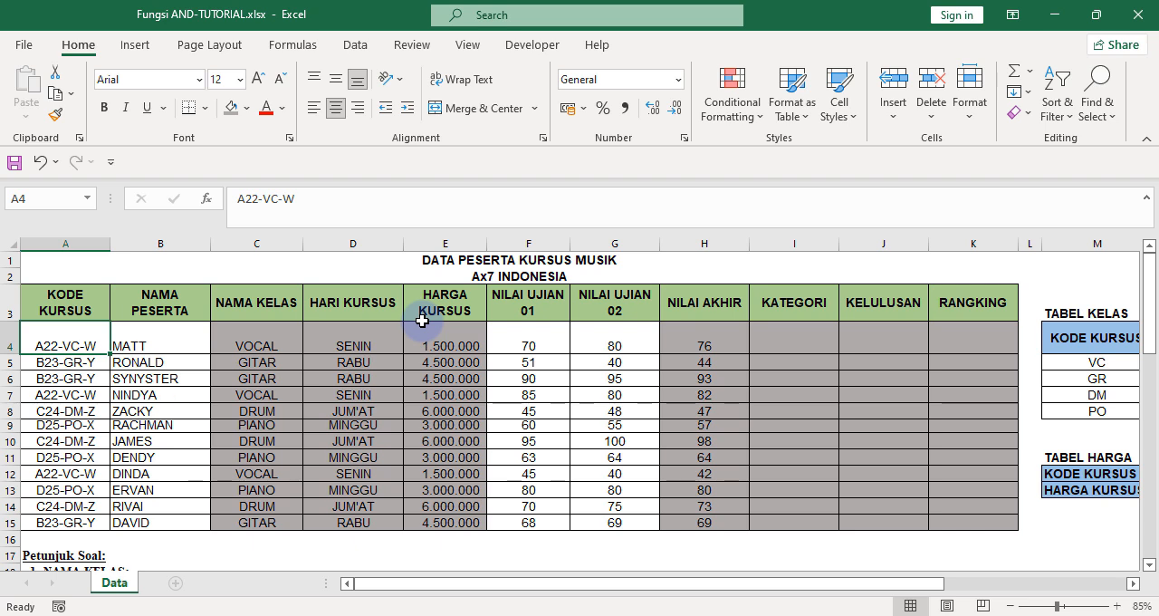
scroll(422, 321, "down", 10)
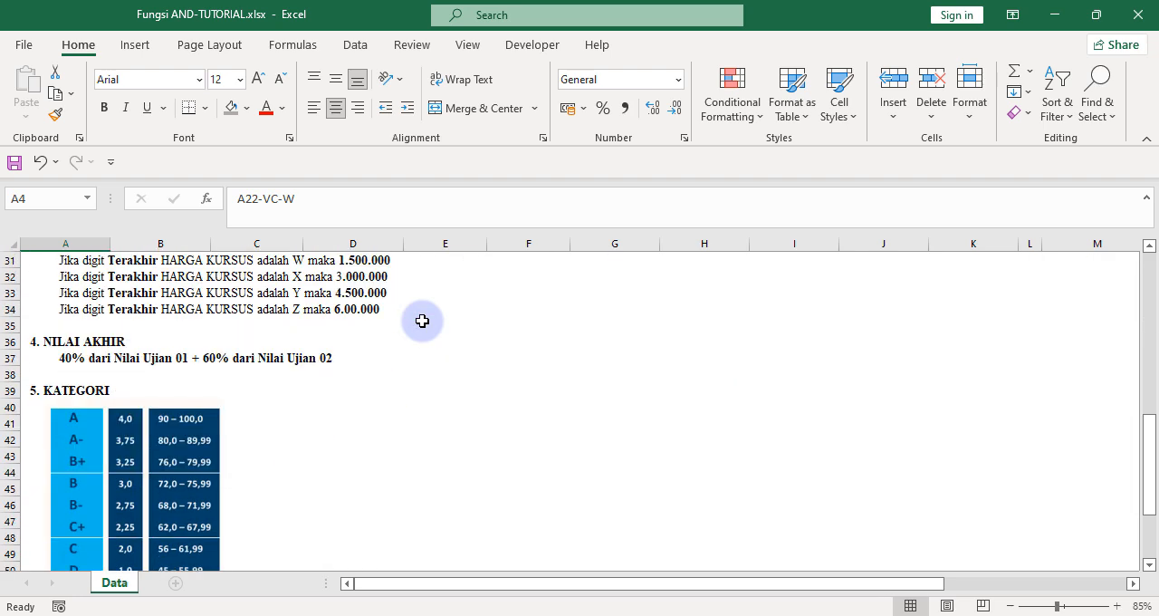
scroll(422, 320, "down", 1)
scroll(422, 321, "down", 2)
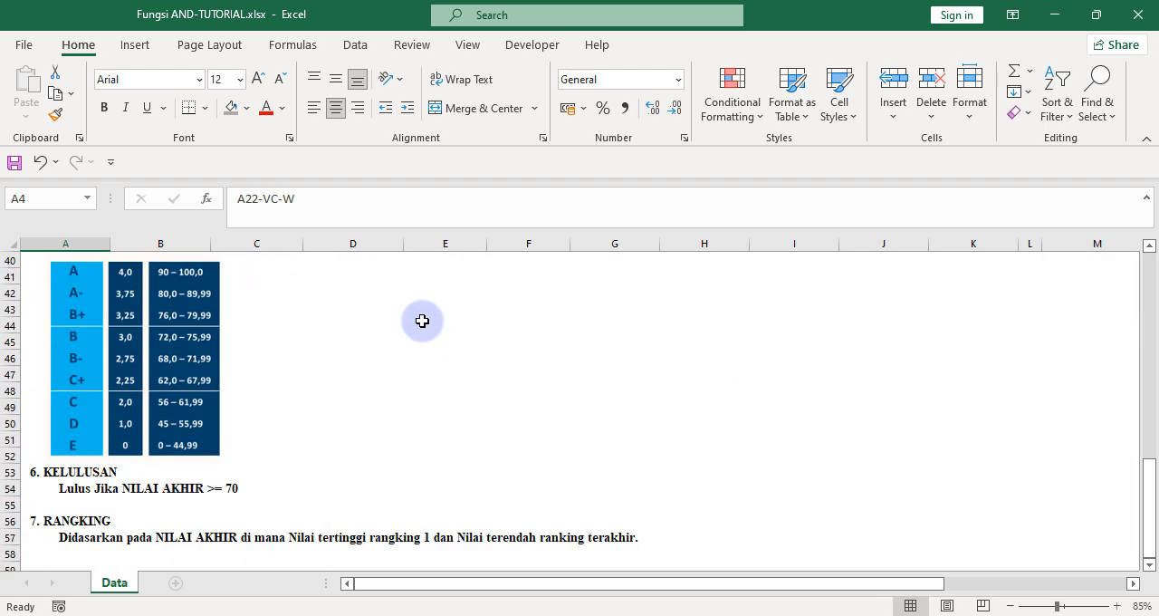
scroll(422, 320, "up", 1)
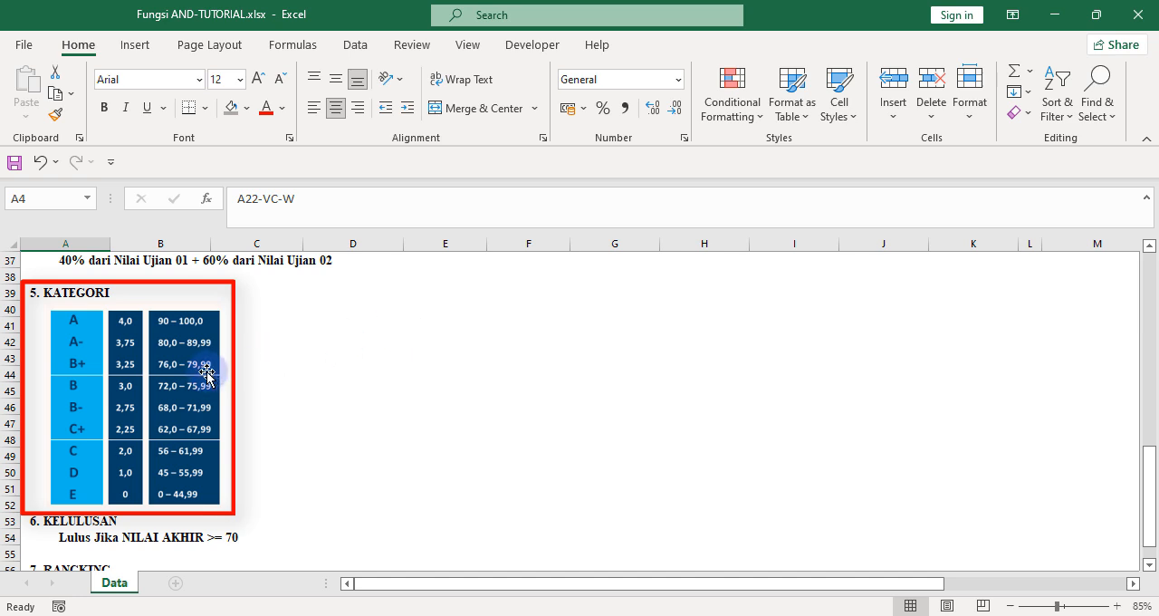
scroll(208, 367, "up", 1)
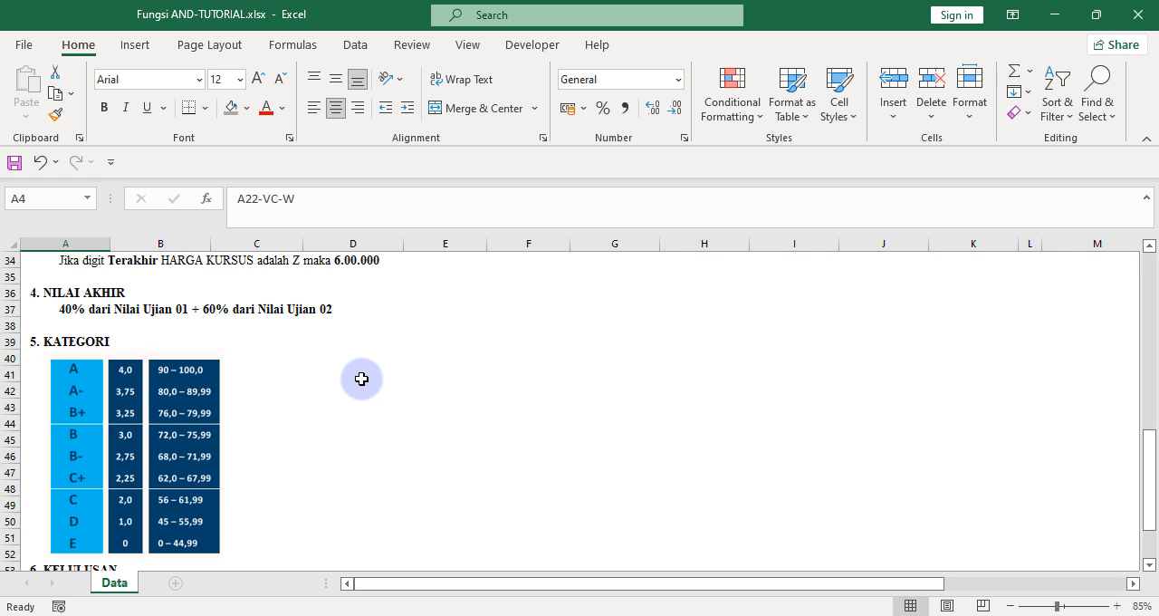
scroll(361, 379, "down", 1)
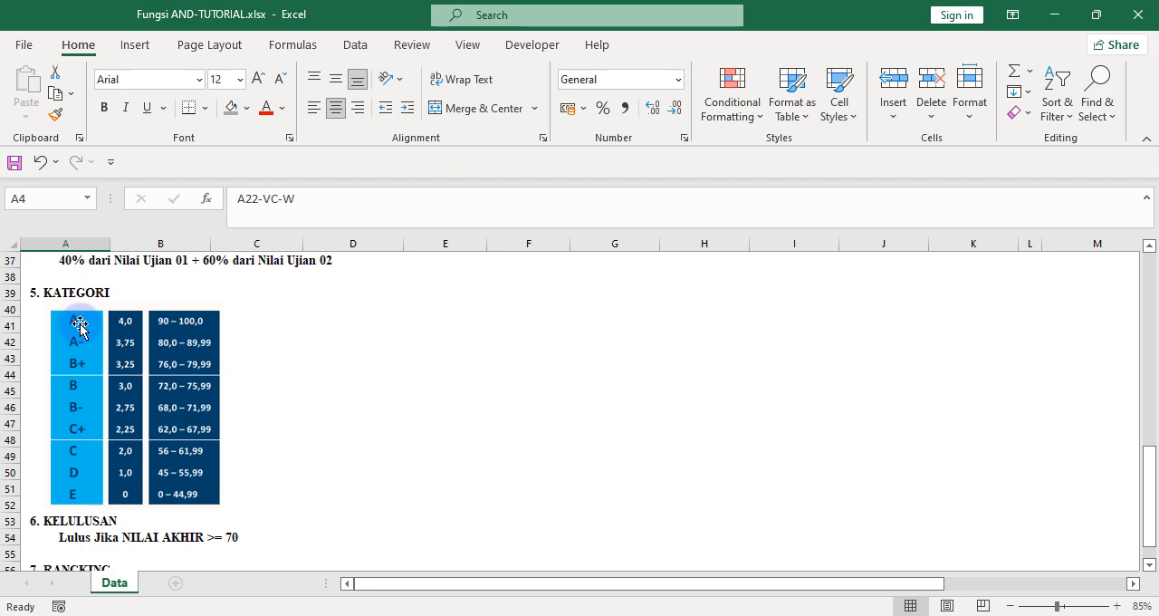
scroll(80, 326, "up", 12)
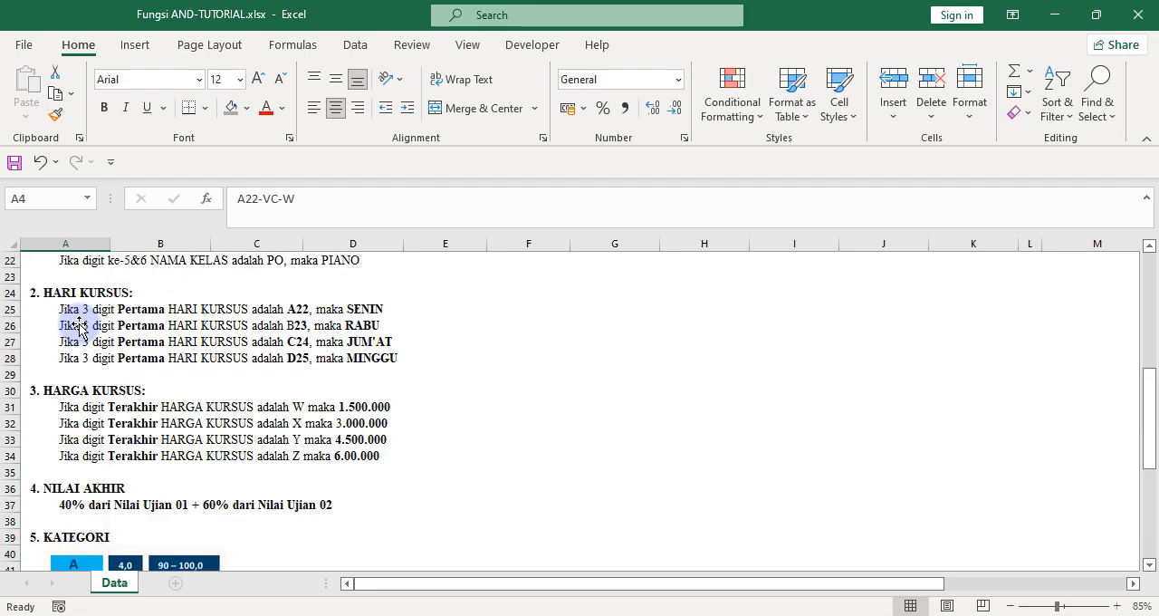
Select I4, switch to the Notepad file Tulisan di youtube.txt, and copy the nested IF/AND formula listed for KATEGORI.
left_click(772, 340)
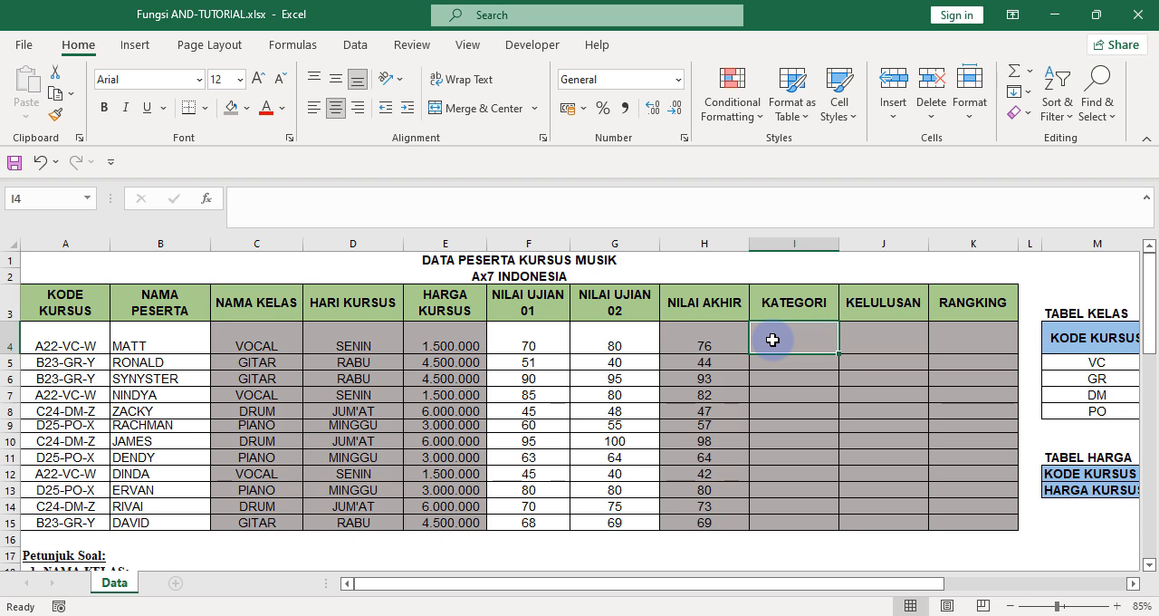
left_click(552, 615)
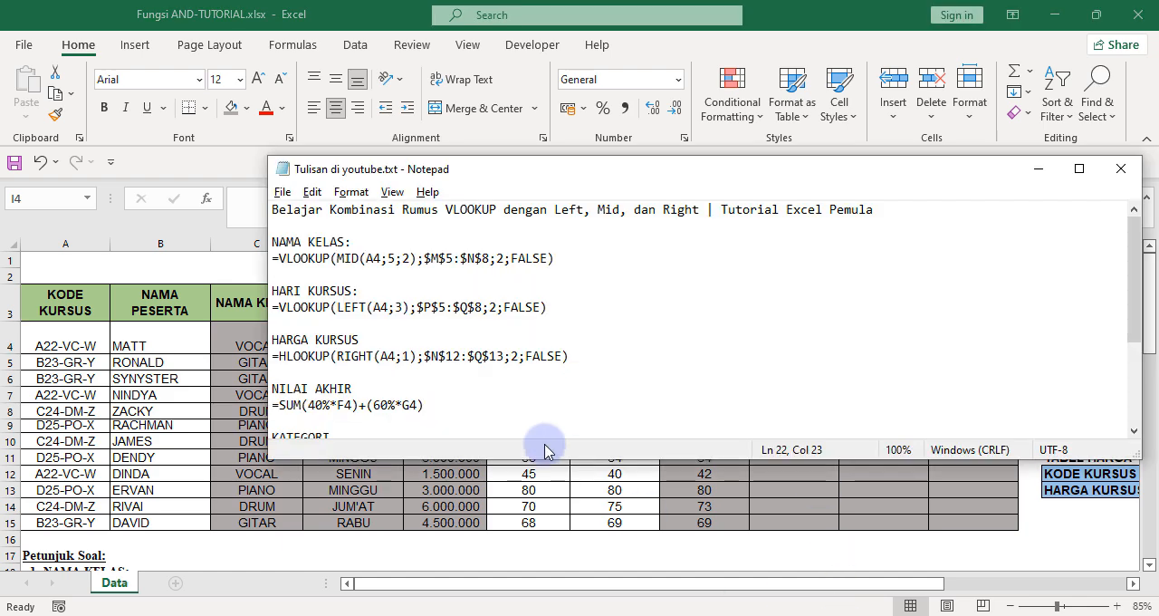
scroll(461, 390, "down", 2)
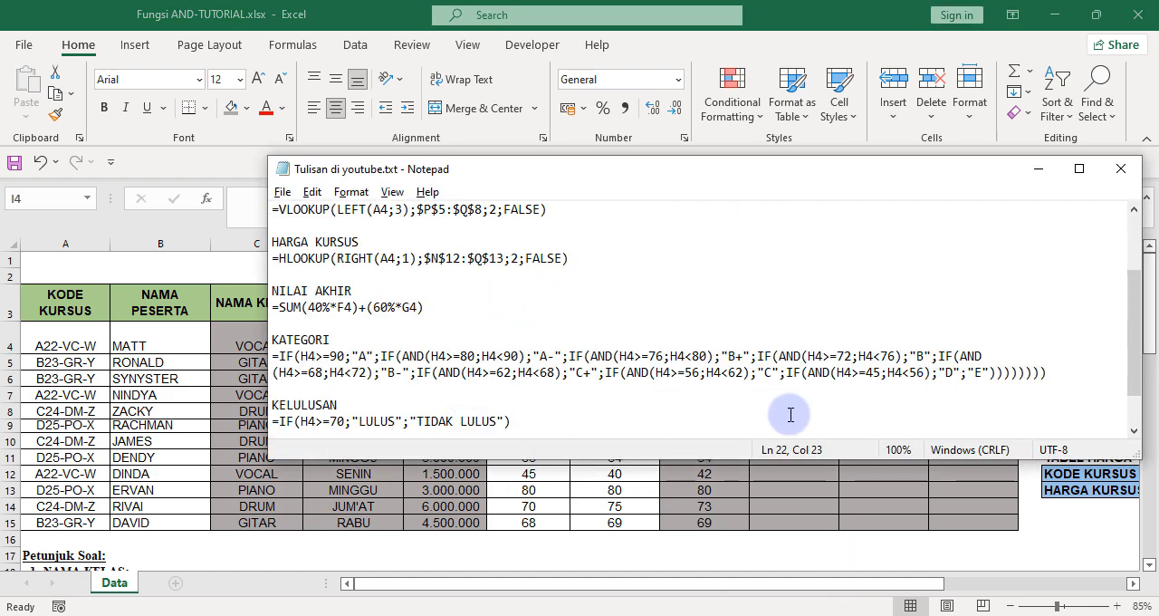
left_click_drag(1078, 384, 273, 356)
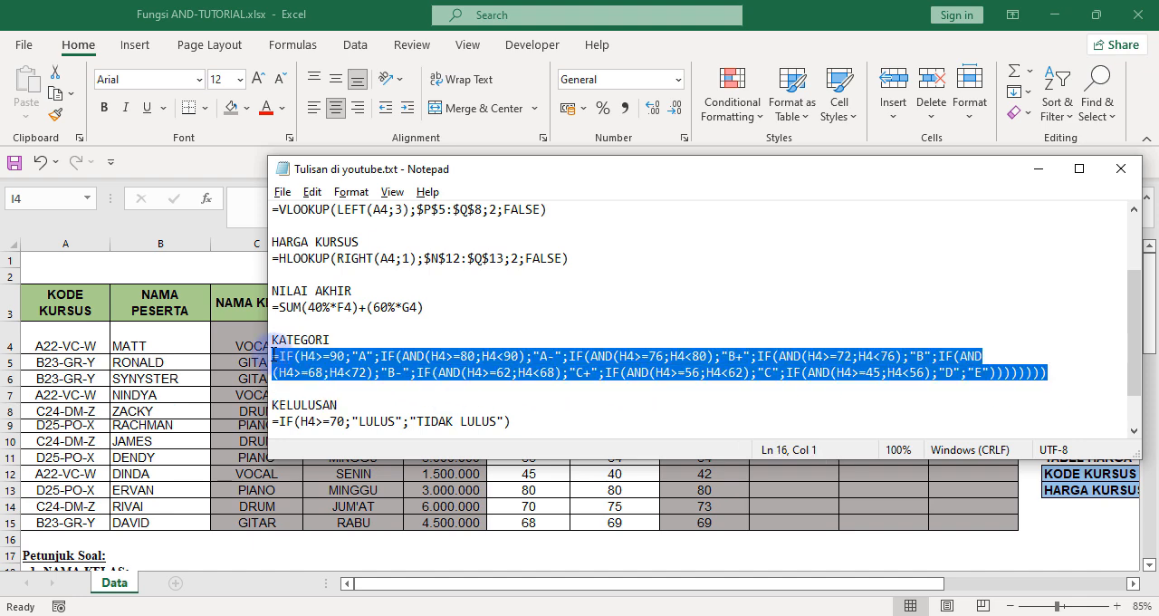
right_click(424, 354)
left_click(493, 137)
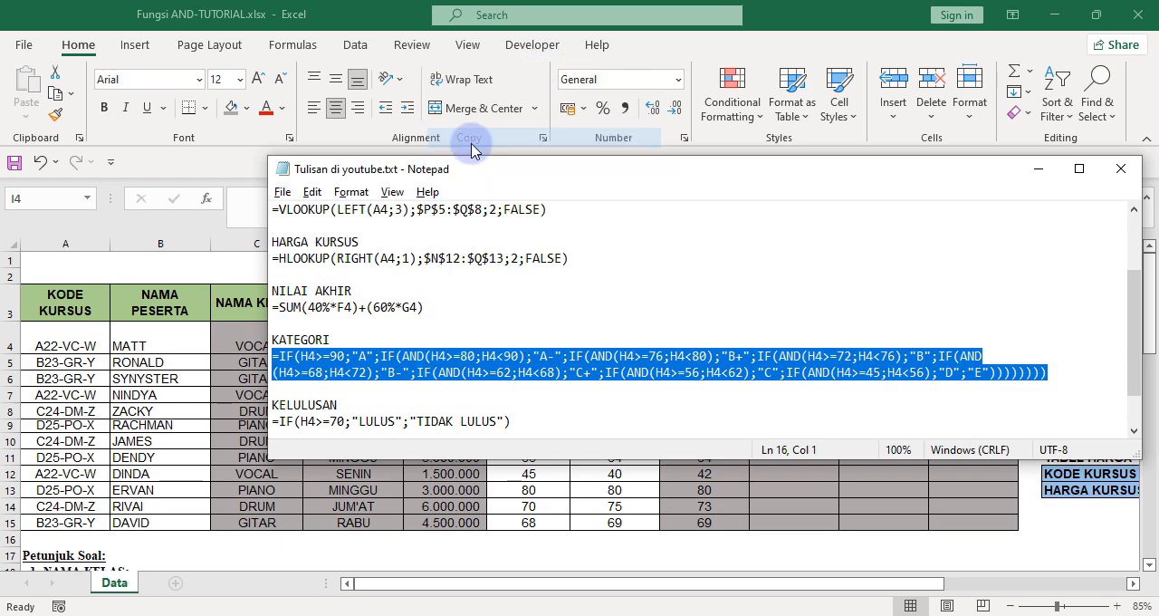
Paste the copied nested IF/AND formula into I4 and fill it down the KATEGORI column to I15.
left_click(480, 136)
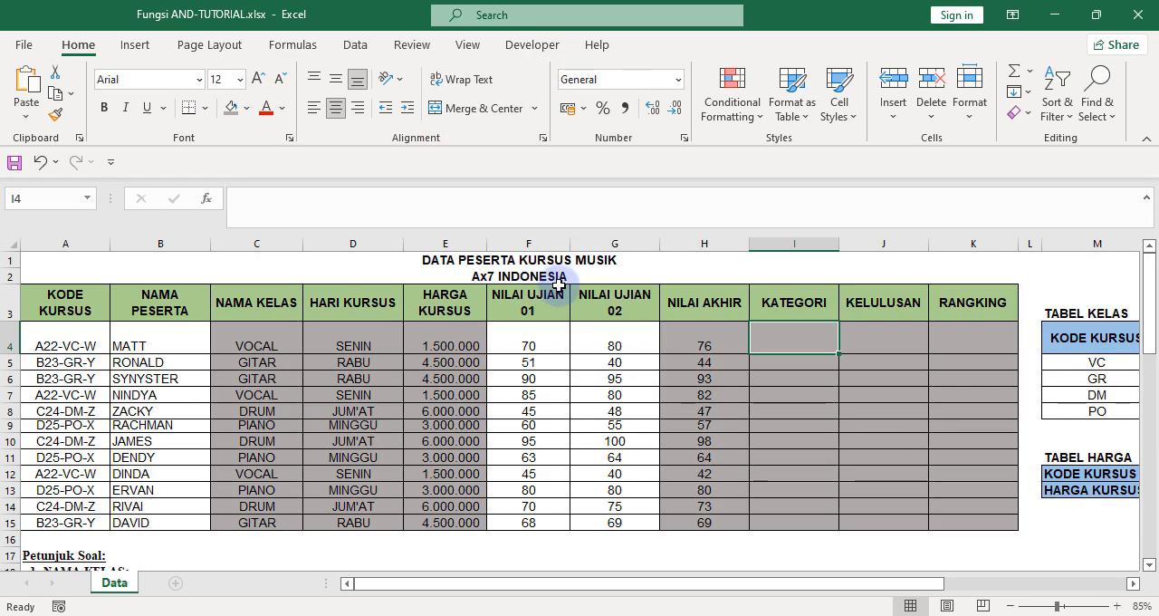
left_click(314, 193)
key("ctrl+v")
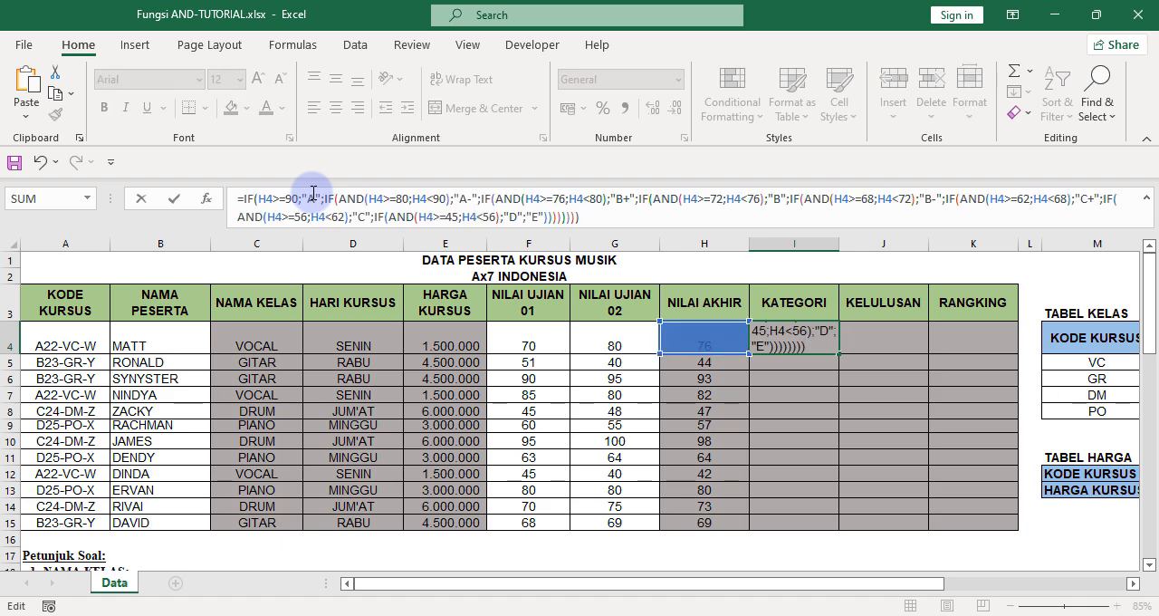
key("Return")
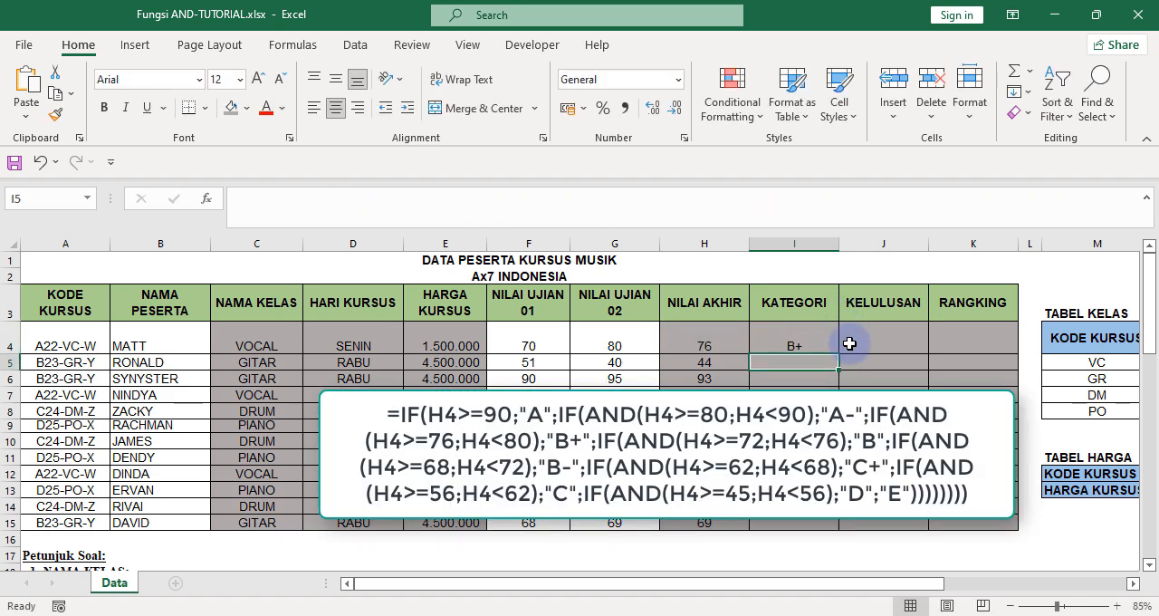
left_click(797, 345)
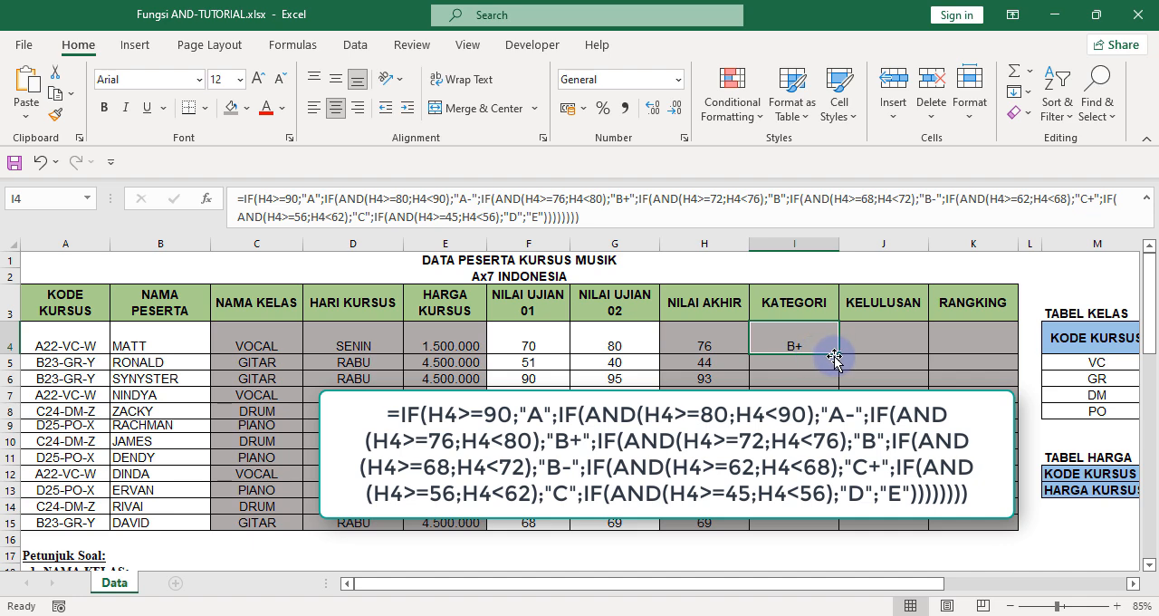
left_click_drag(839, 354, 821, 527)
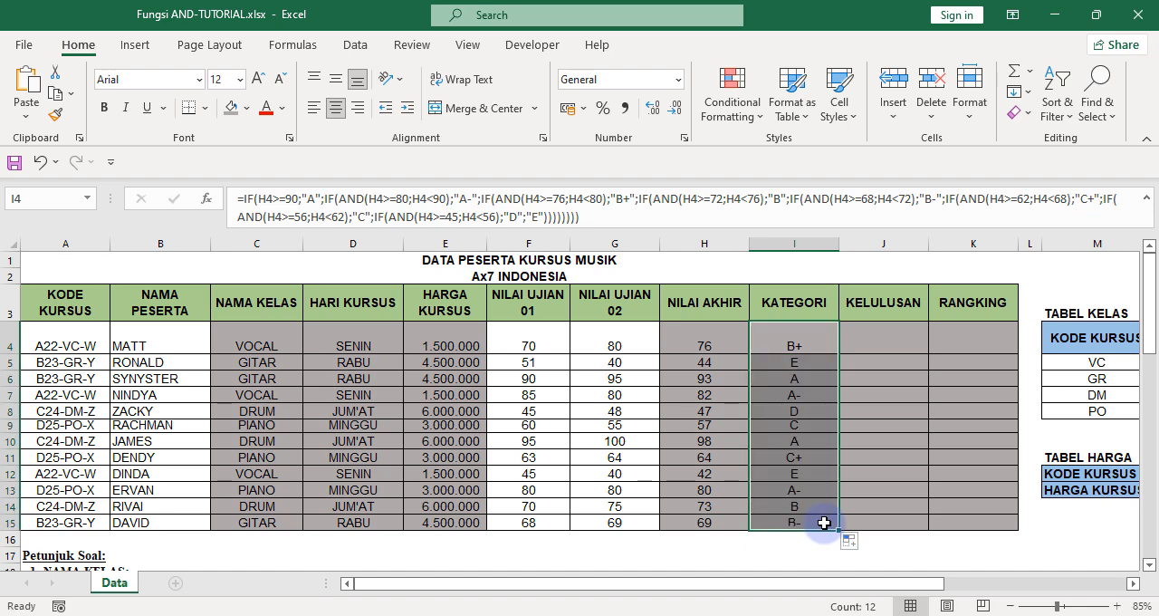
Check the first participant's NILAI AKHIR score and KATEGORI grade against the grade ranges in the instructions.
left_click(798, 365)
left_click(794, 383)
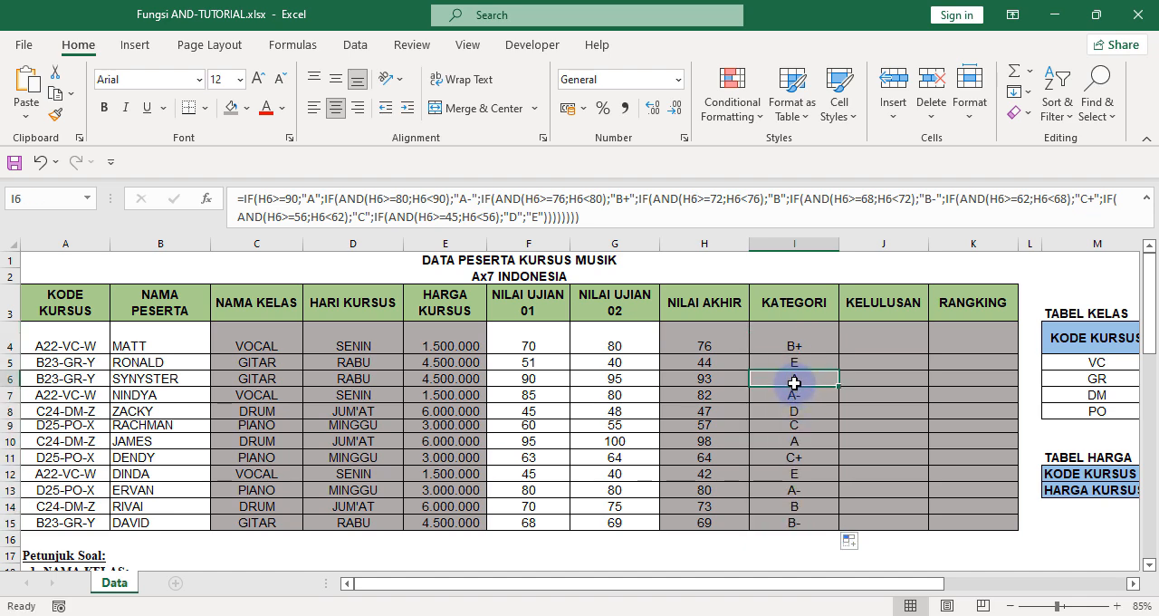
left_click(804, 345)
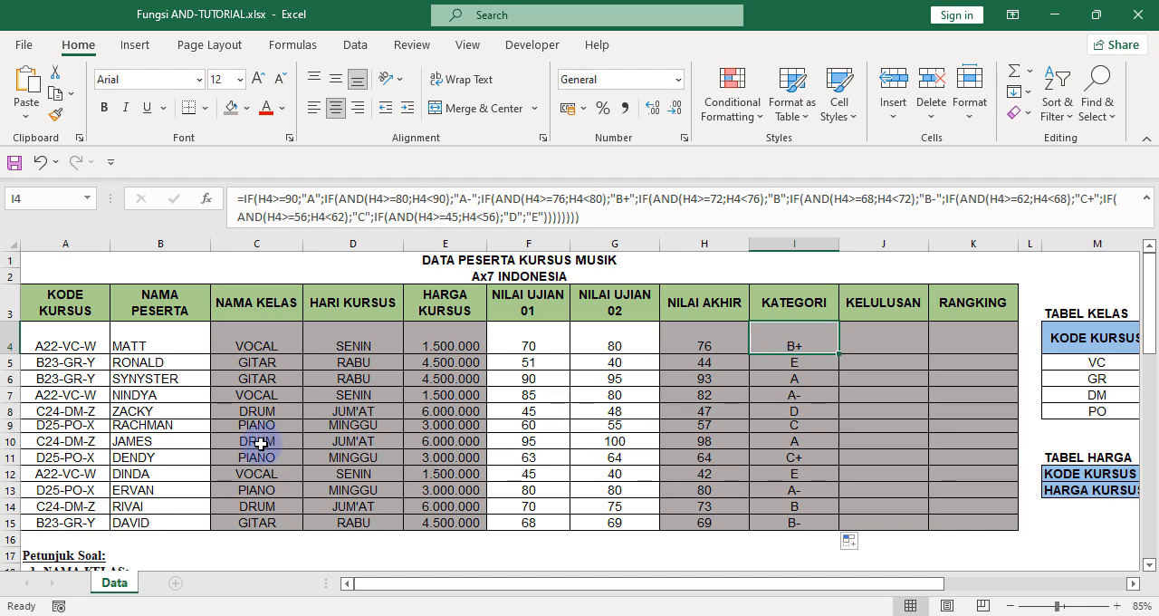
scroll(261, 444, "down", 12)
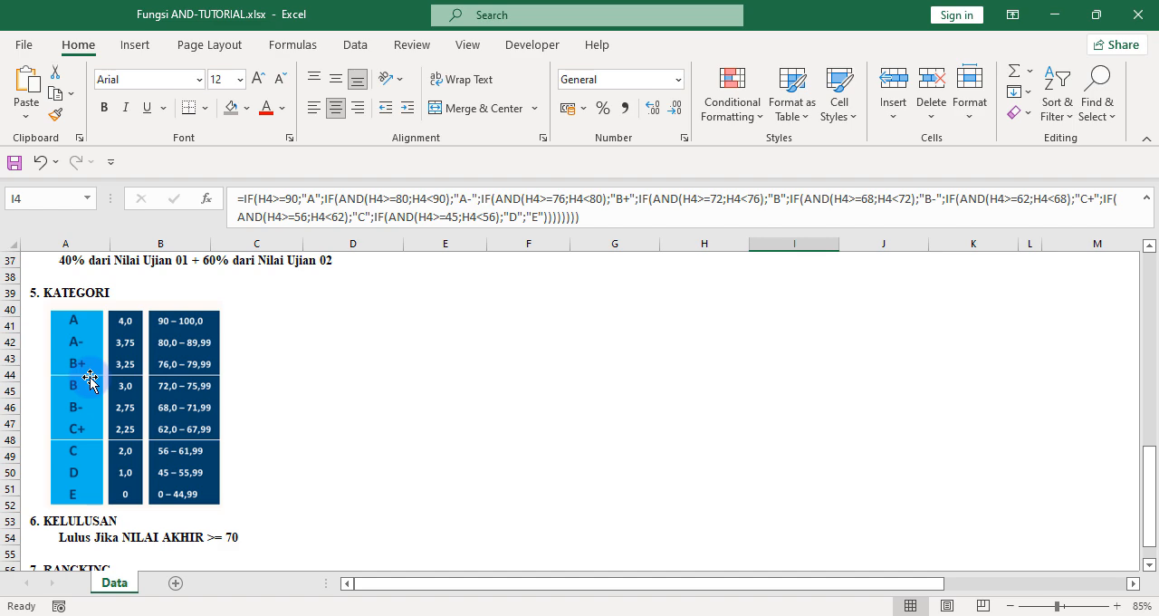
scroll(91, 380, "up", 12)
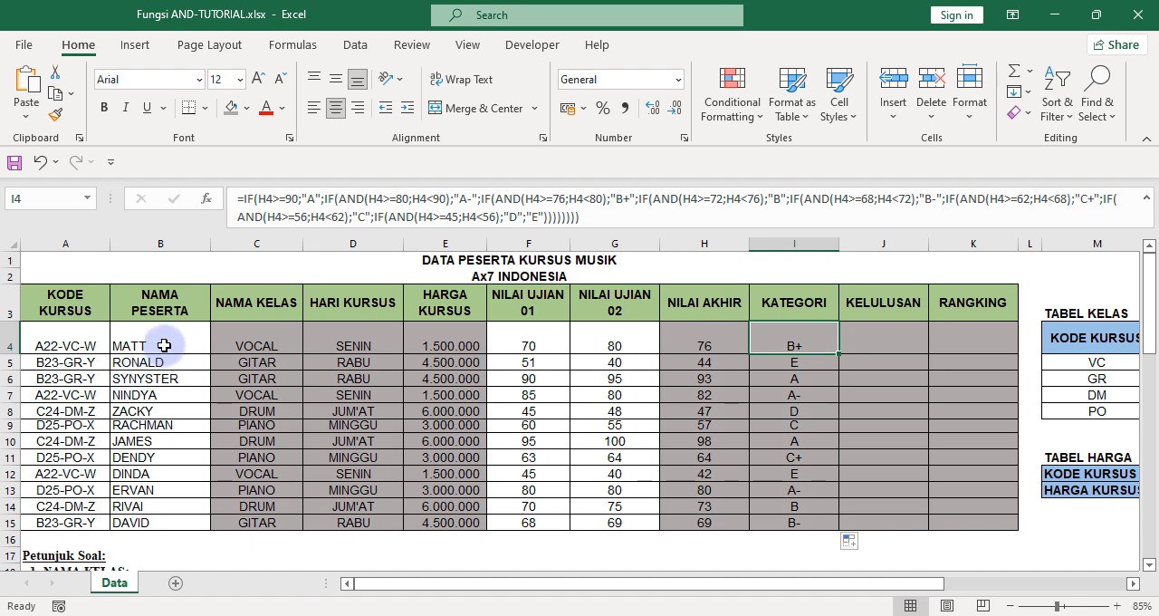
left_click(725, 344)
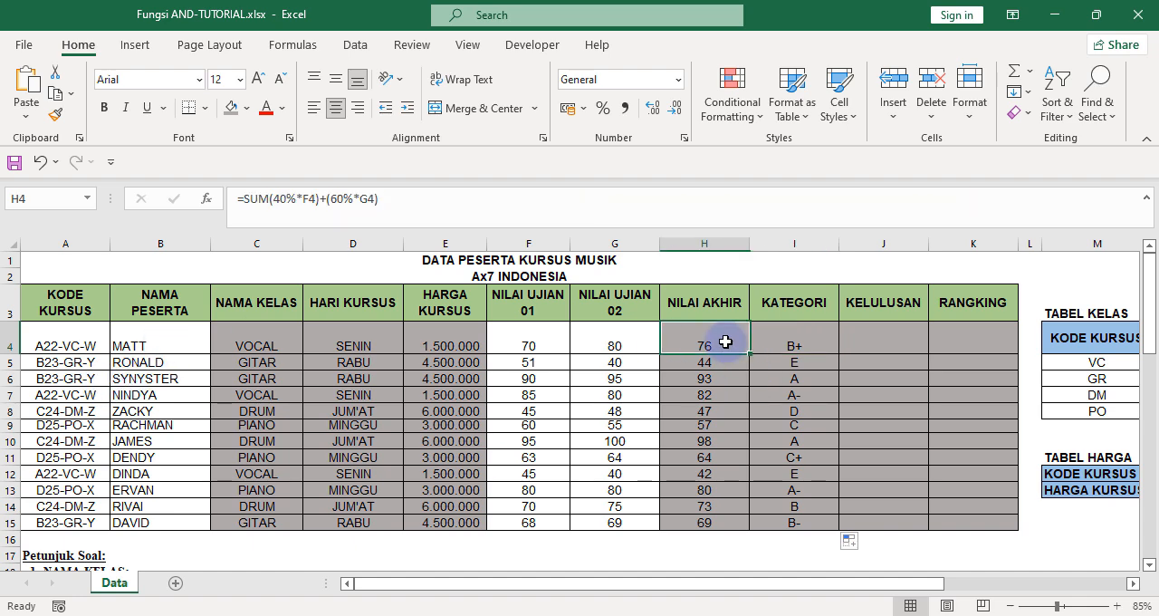
scroll(214, 501, "down", 4)
scroll(214, 501, "down", 7)
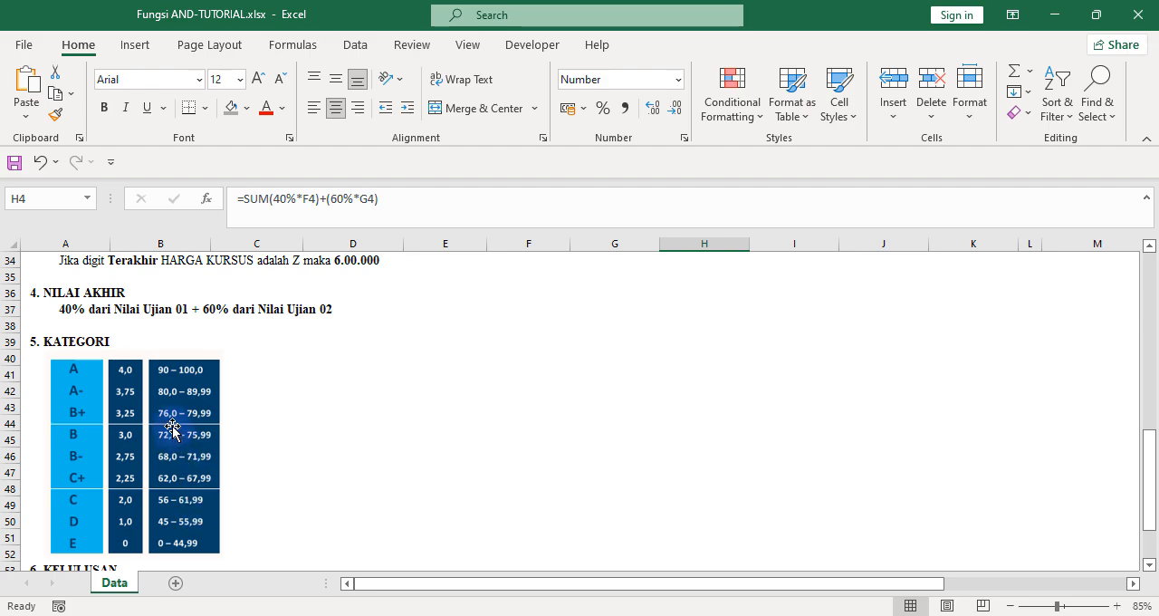
scroll(172, 427, "up", 11)
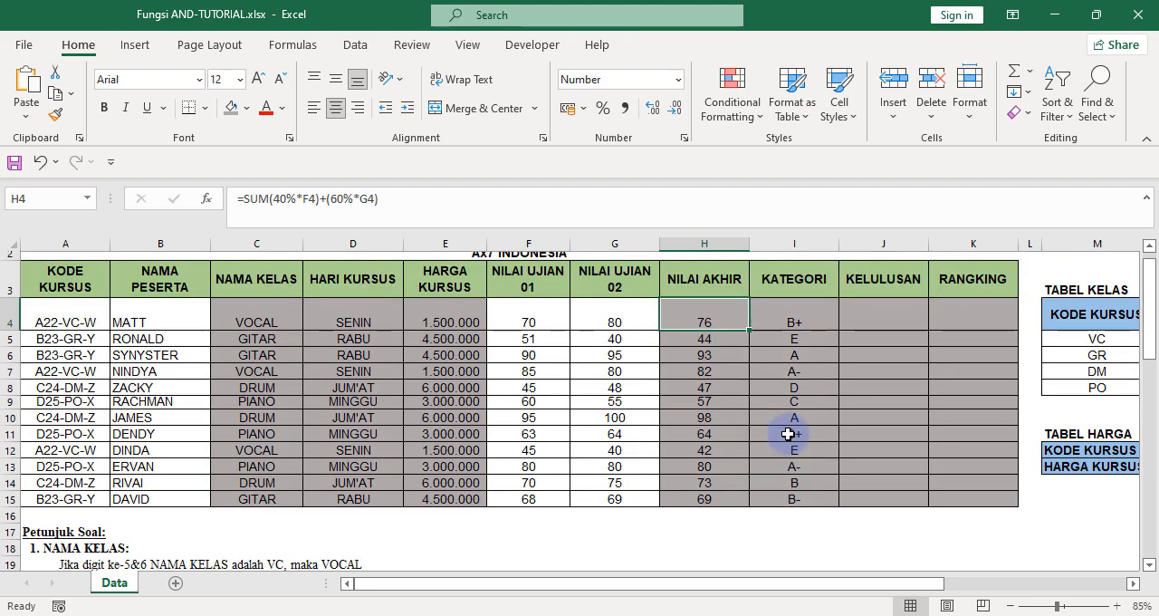
Compare the KATEGORI grades in I6 and I7 with the grade ranges, and review the nested IF/AND formula in I4.
left_click(798, 335)
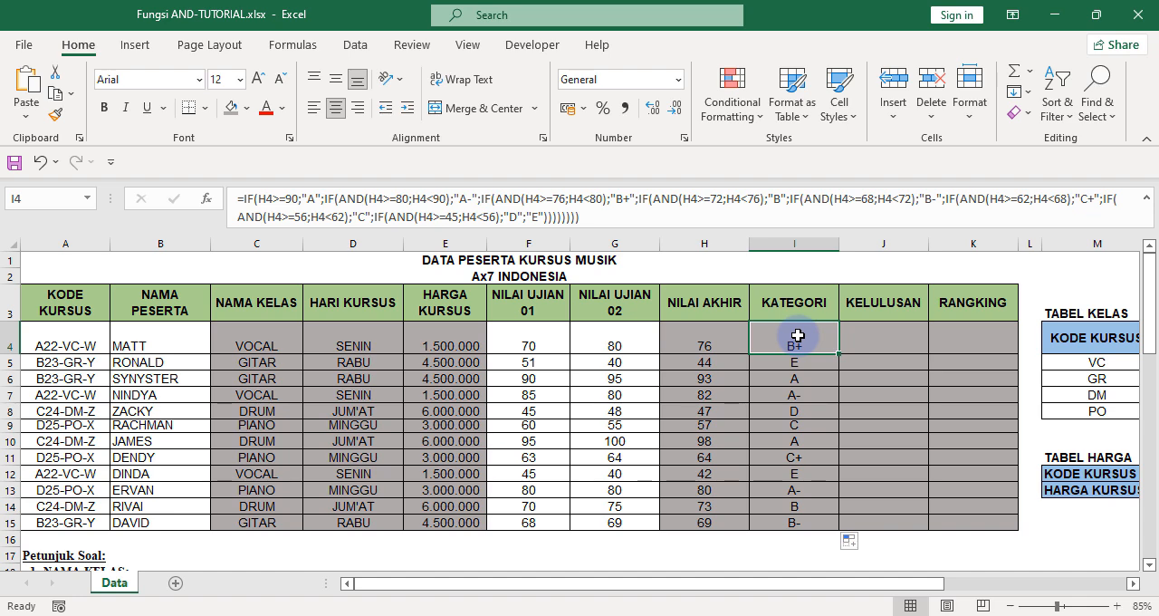
left_click(797, 379)
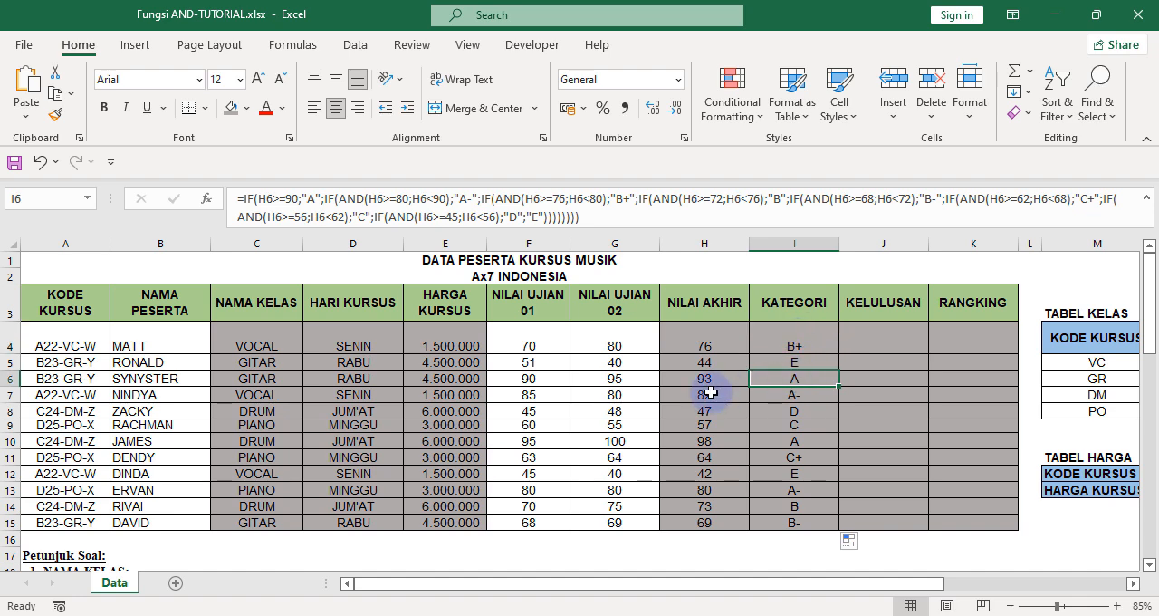
scroll(193, 494, "down", 7)
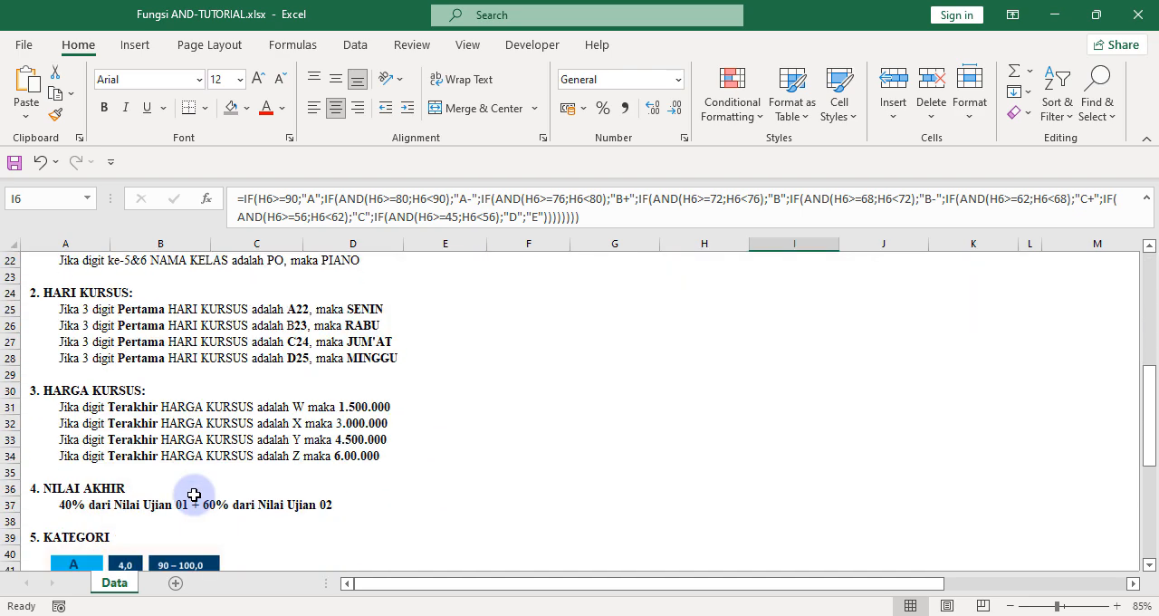
scroll(193, 495, "down", 2)
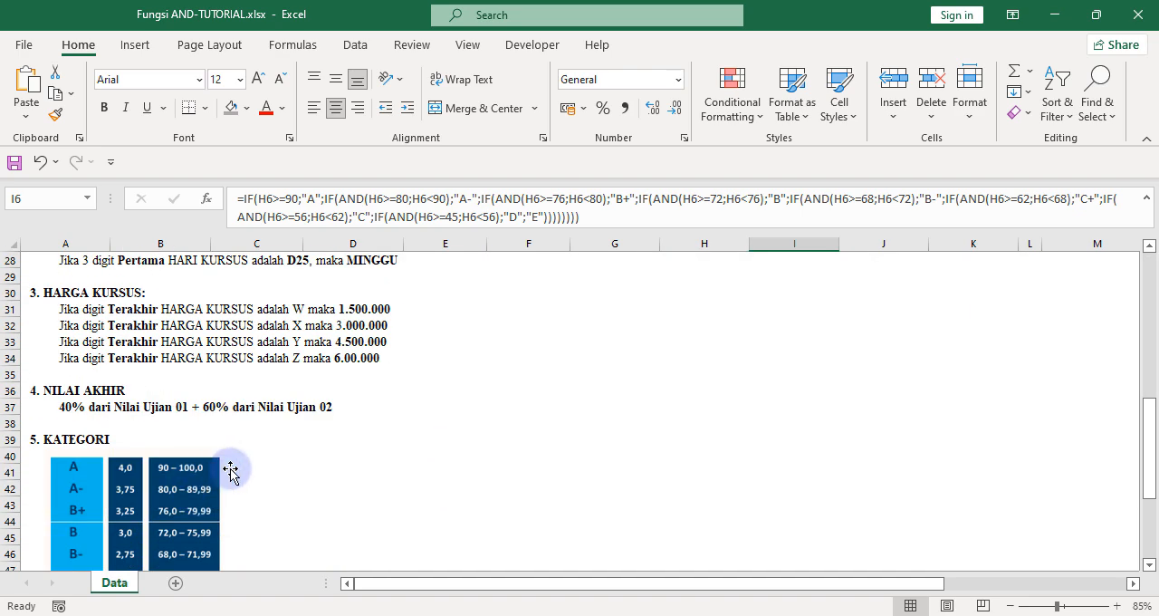
scroll(233, 468, "up", 9)
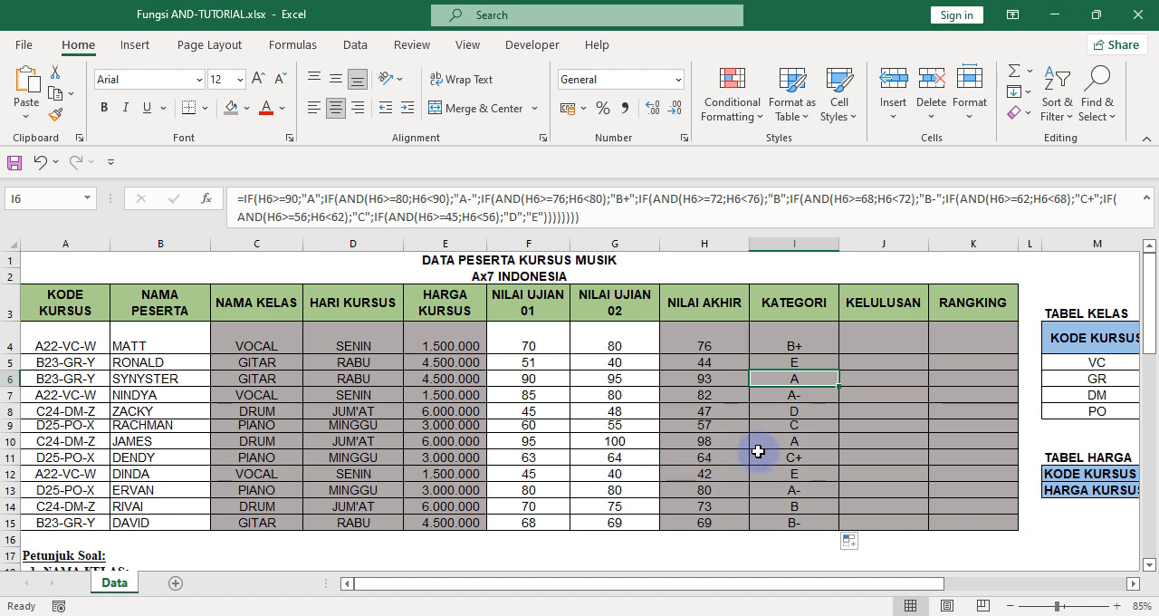
left_click(796, 394)
scroll(90, 490, "down", 6)
scroll(90, 490, "down", 5)
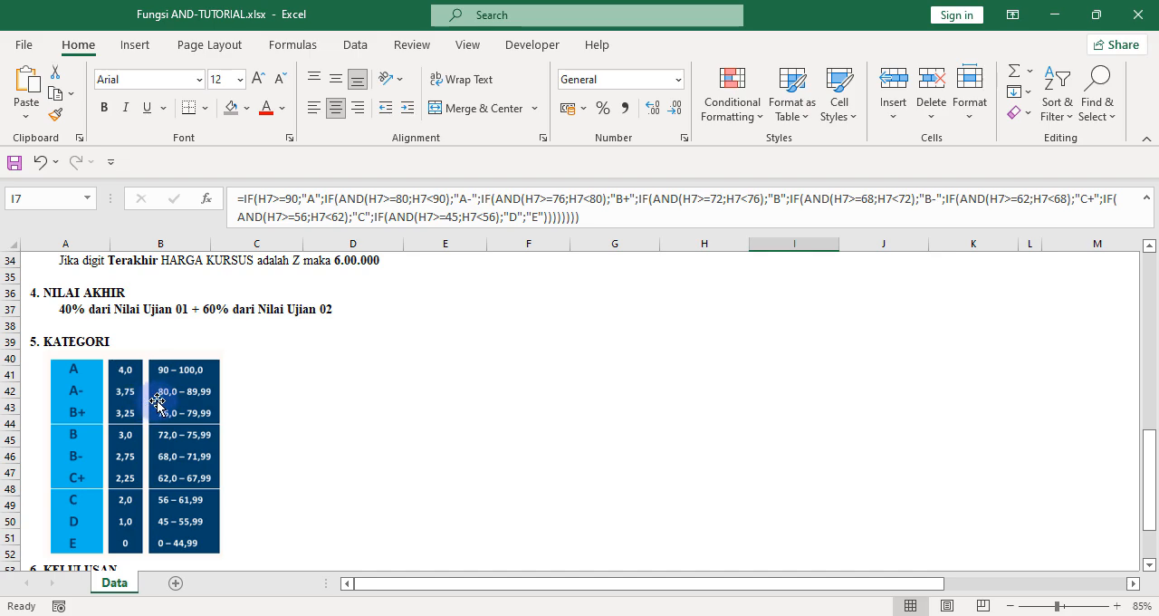
scroll(159, 448, "up", 11)
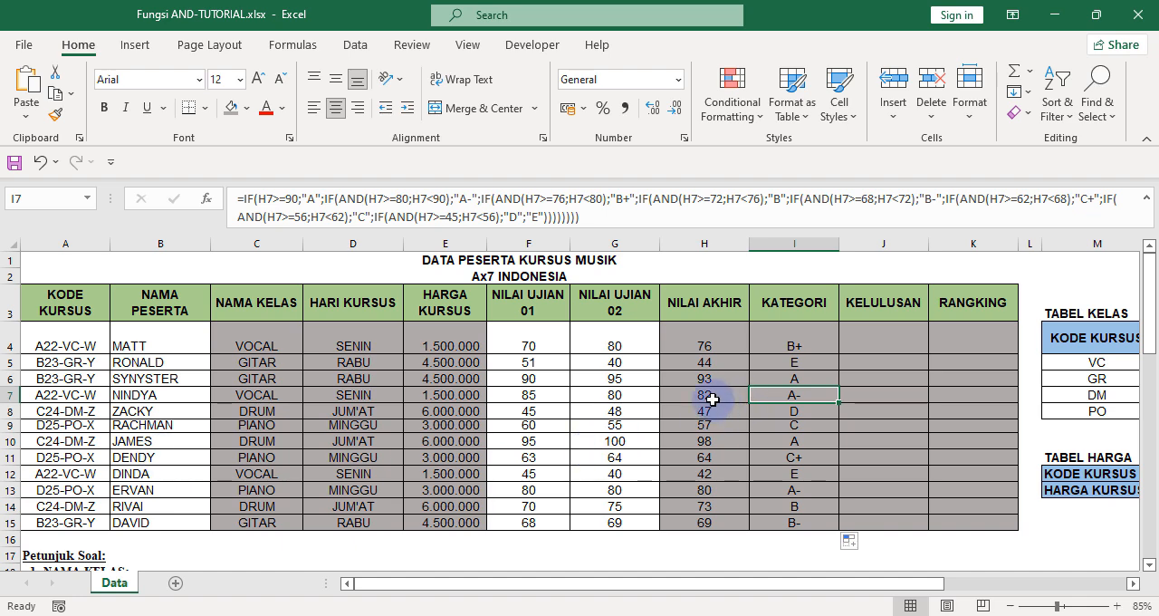
left_click(794, 411)
left_click(797, 426)
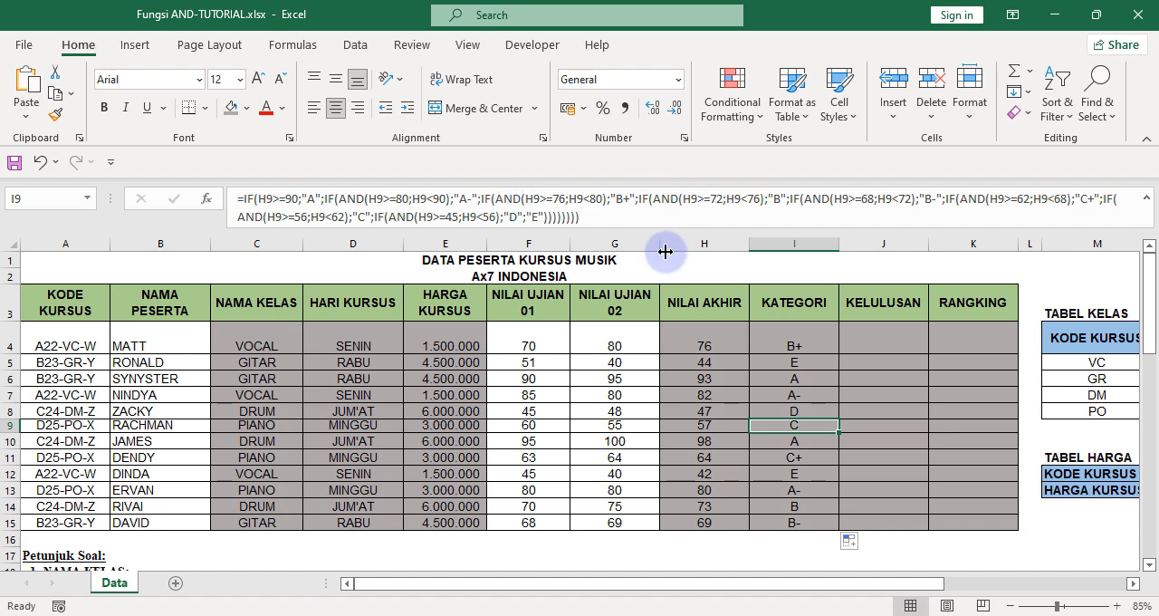
double_click(793, 330)
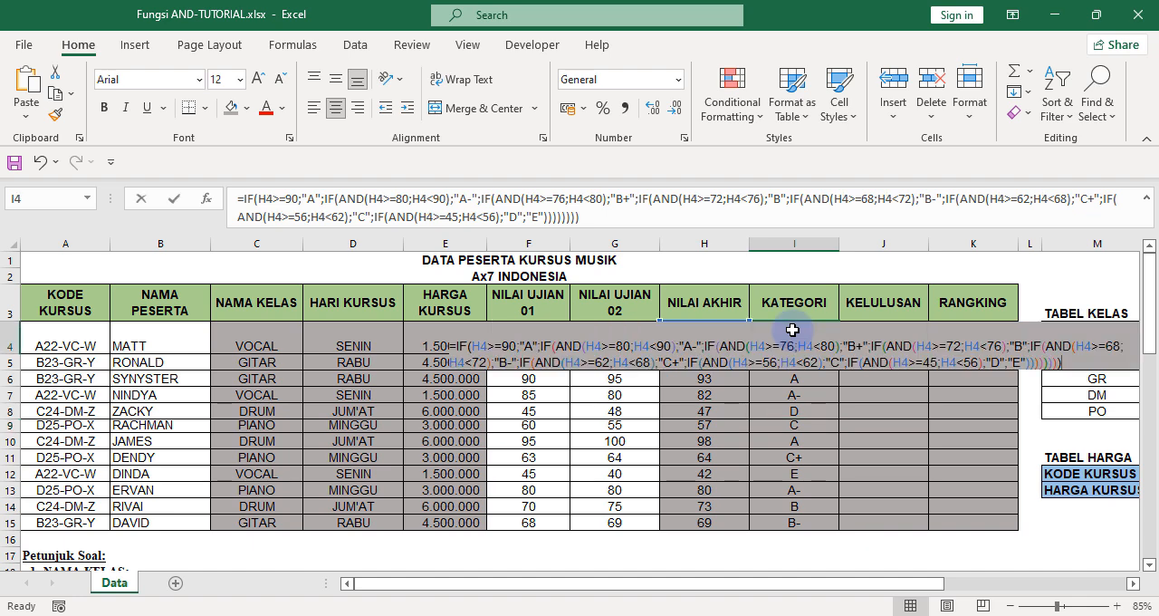
key("Escape")
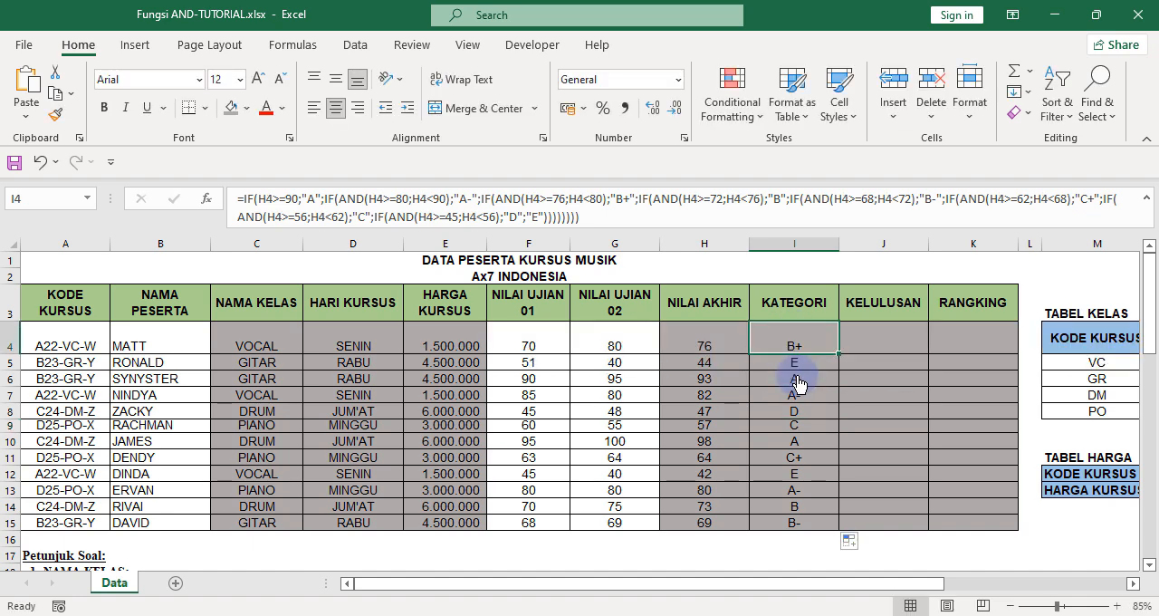
Consult the KELULUSAN rule in the instructions and start an IF formula in J4 with the condition H4>=70.
left_click(889, 337)
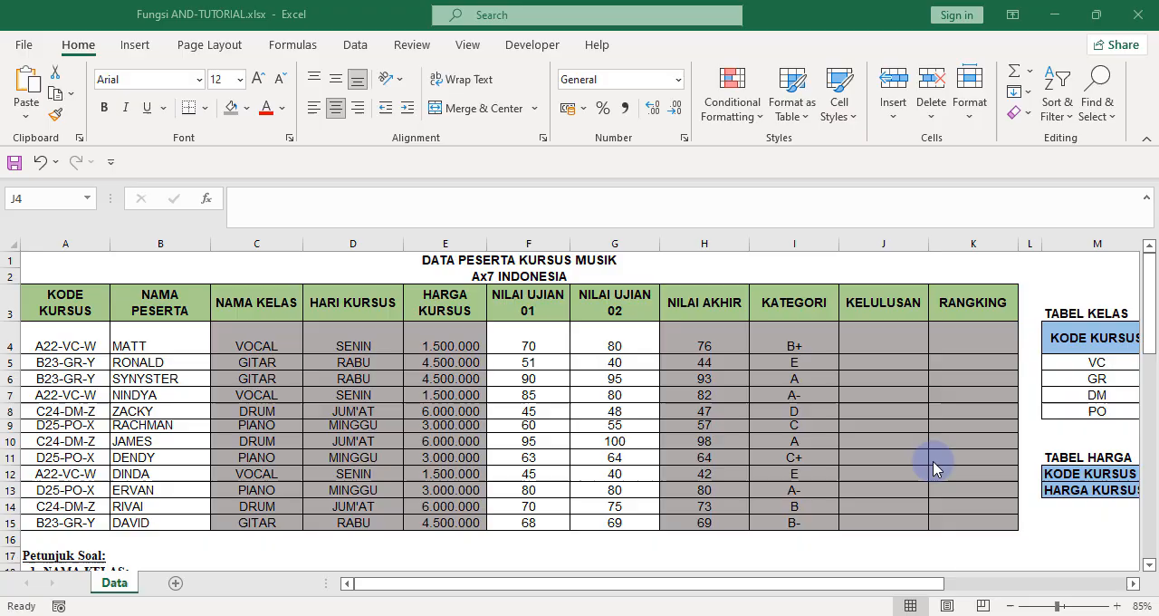
scroll(276, 381, "down", 8)
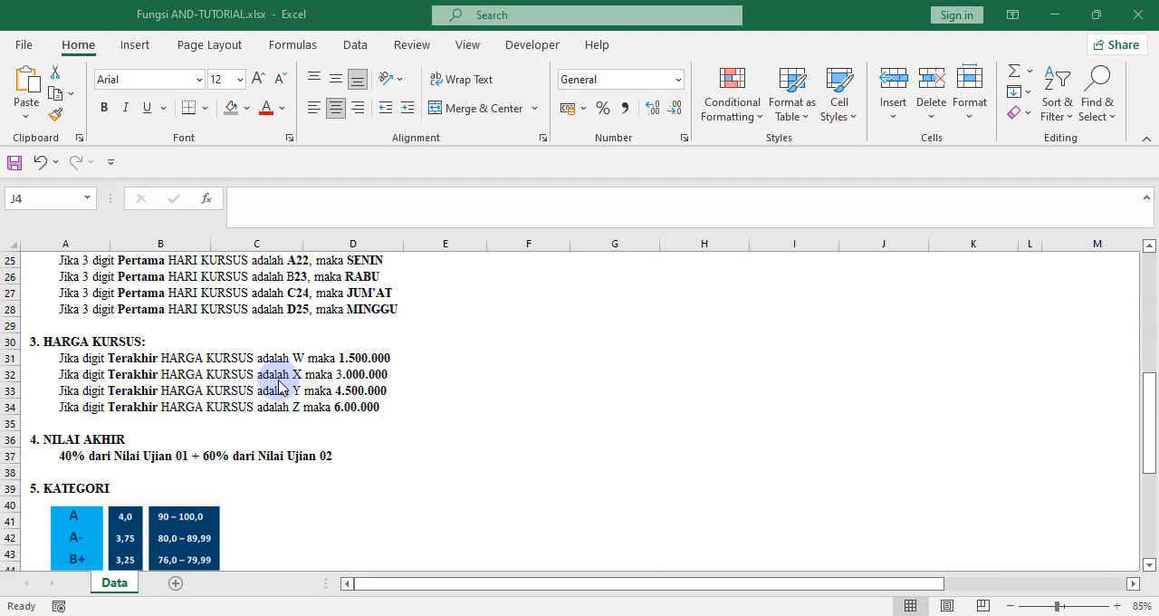
scroll(279, 386, "down", 3)
scroll(279, 387, "down", 4)
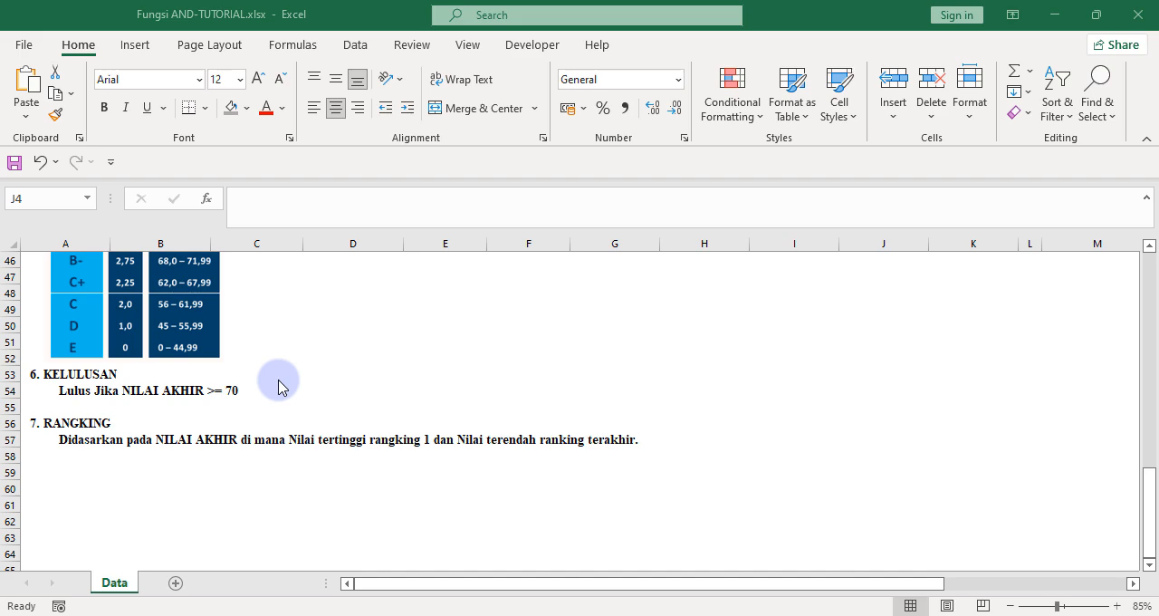
scroll(279, 387, "up", 15)
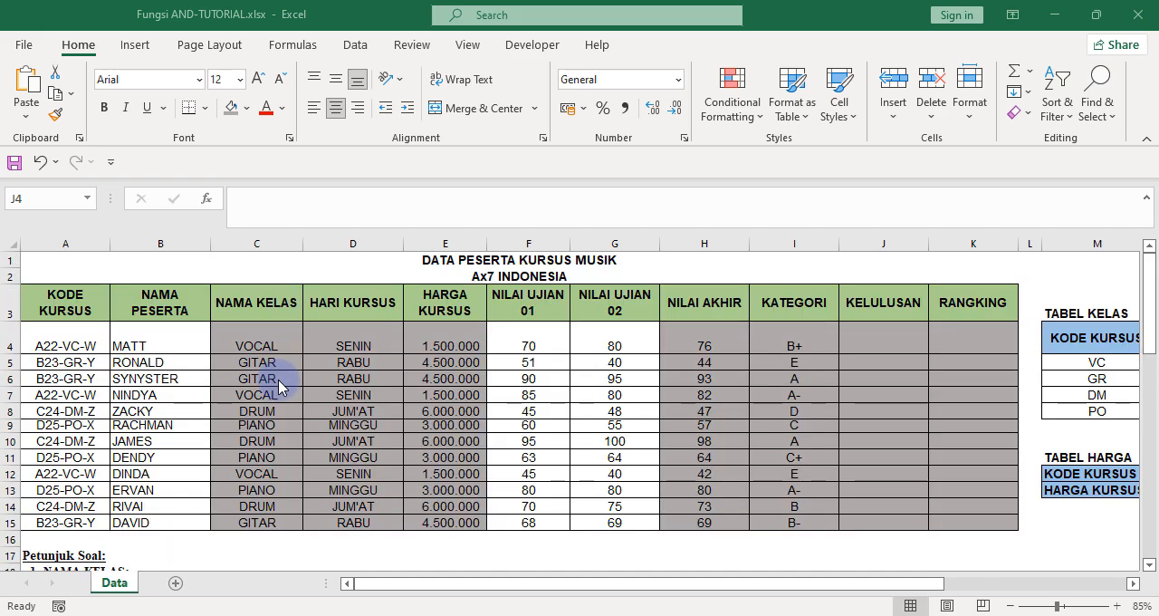
left_click(880, 337)
type("=IF")
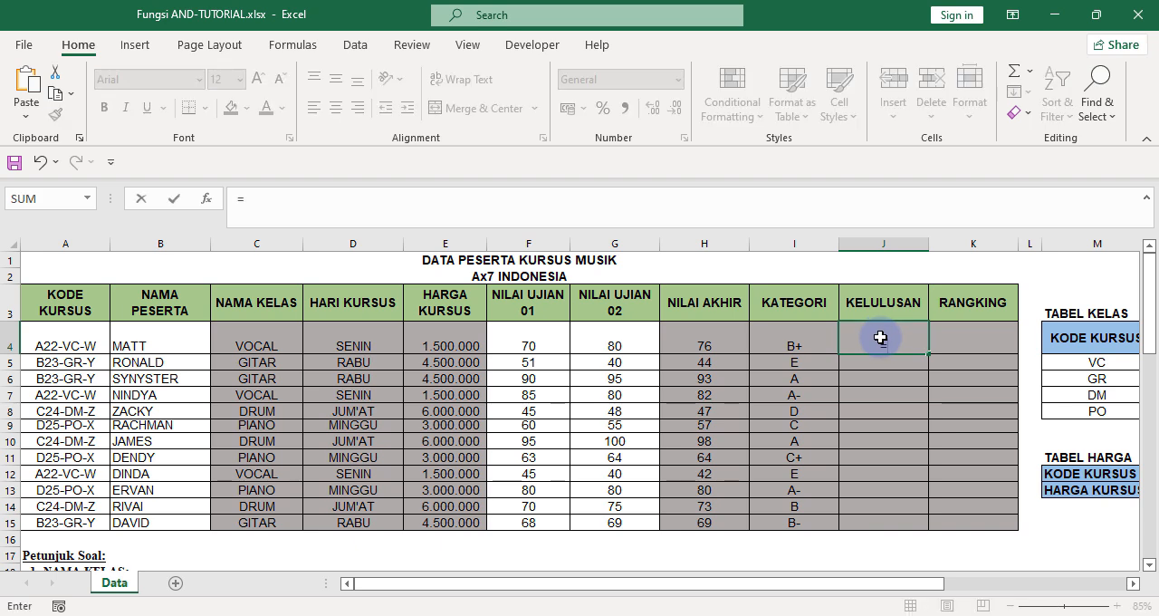
type("(")
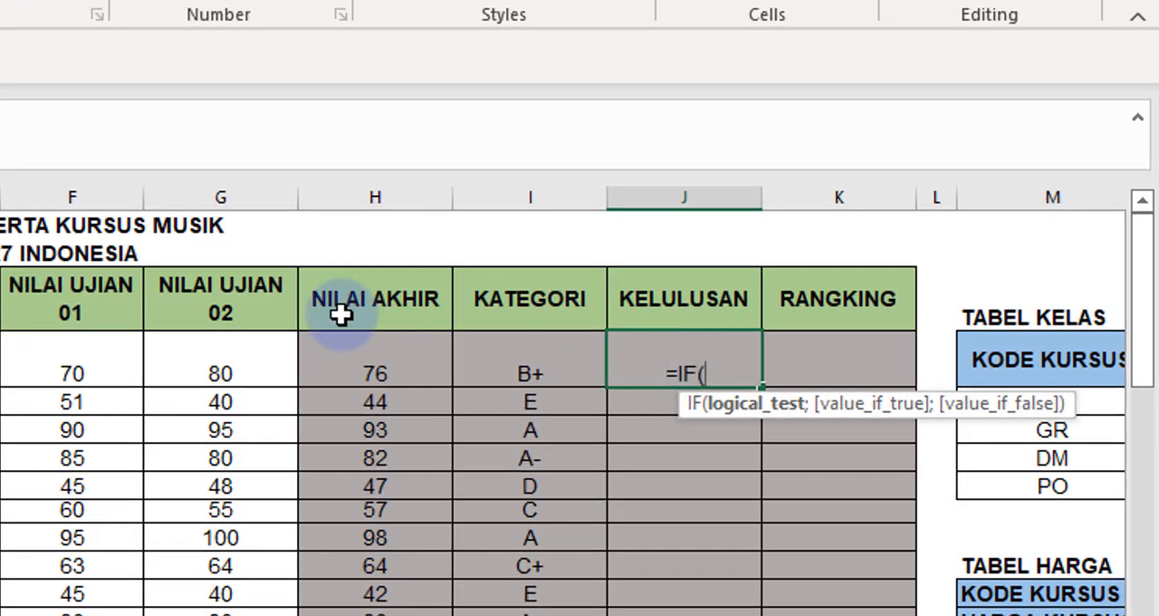
left_click(363, 370)
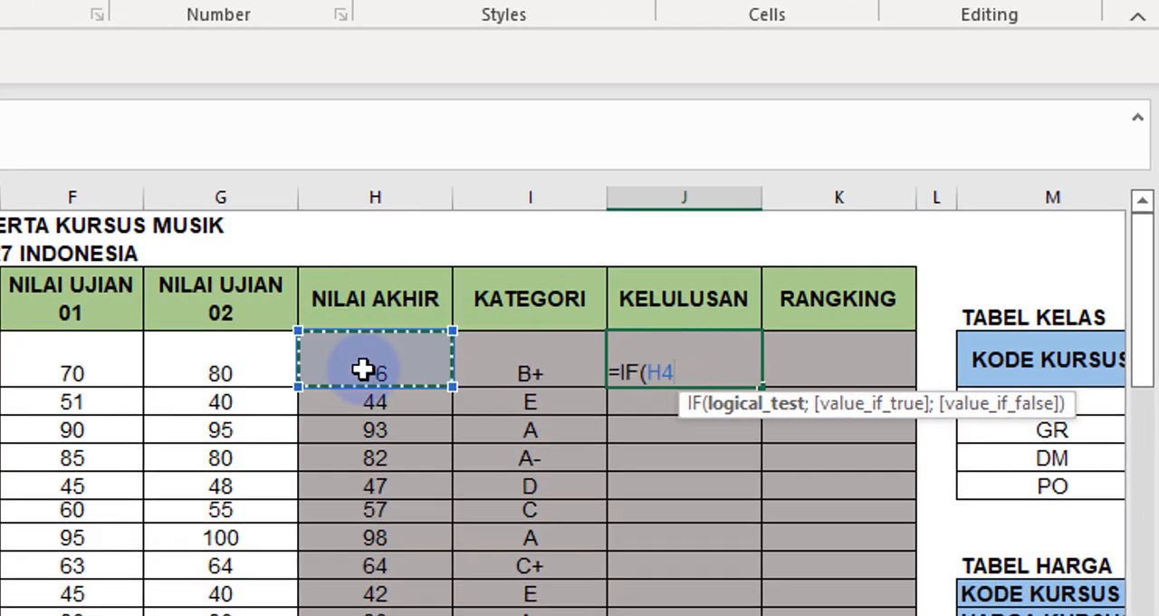
type(">")
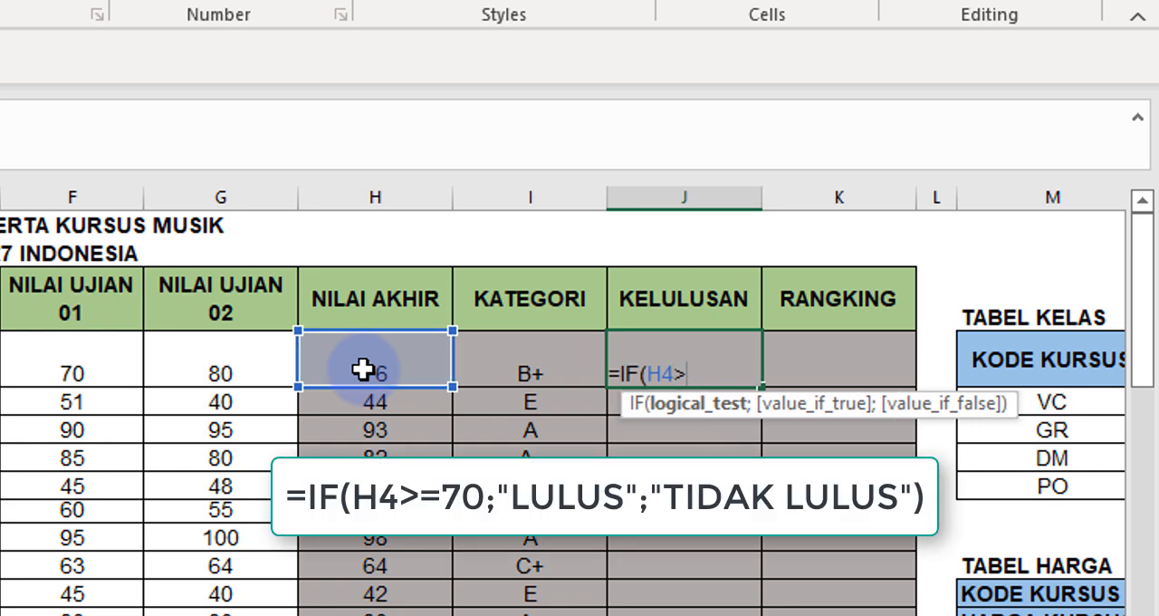
type("=70;\"")
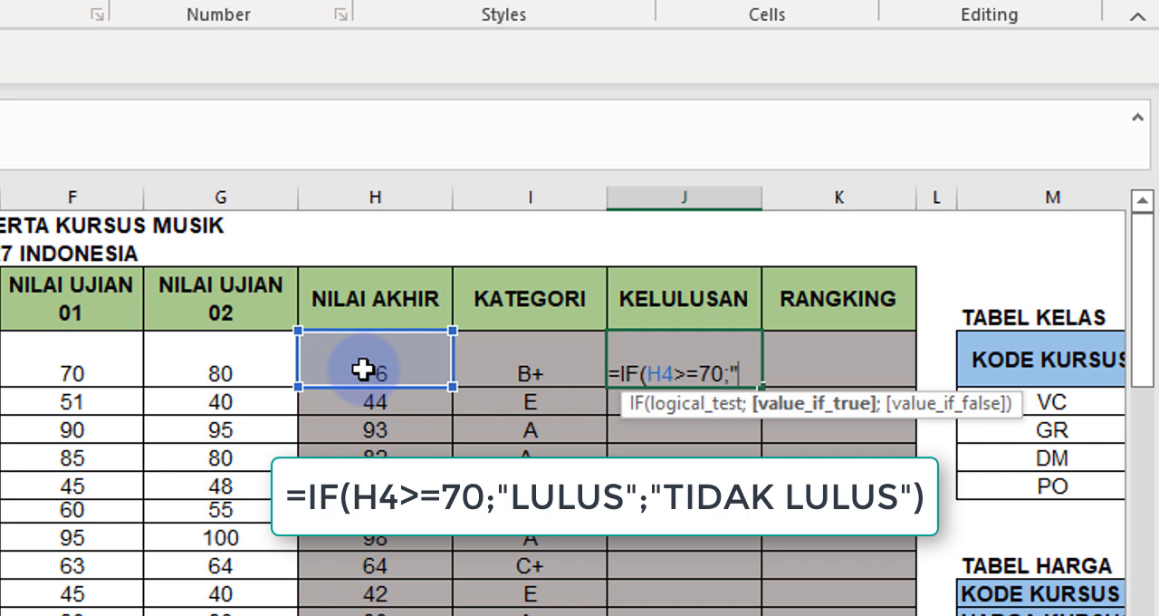
type("lulu")
Add the text "LULUS" as the value-if-true argument of the IF formula in J4.
key("BackSpace")
key("BackSpace")
key("BackSpace")
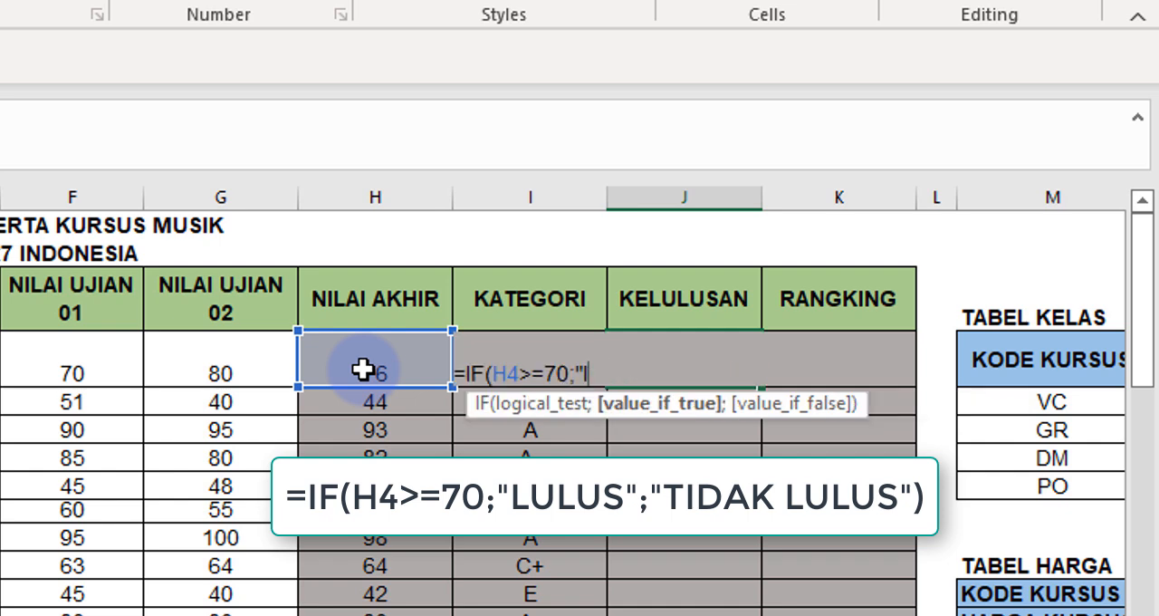
key("BackSpace")
type("LULUS';")
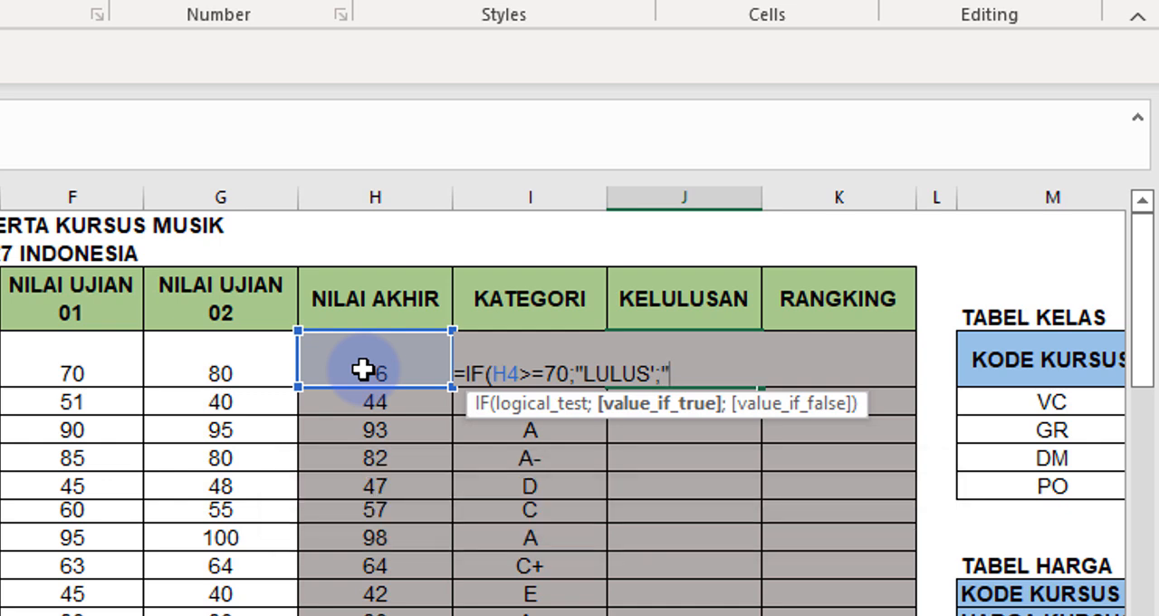
key("BackSpace")
key("BackSpace")
type("\"")
type(";\"TIDAK")
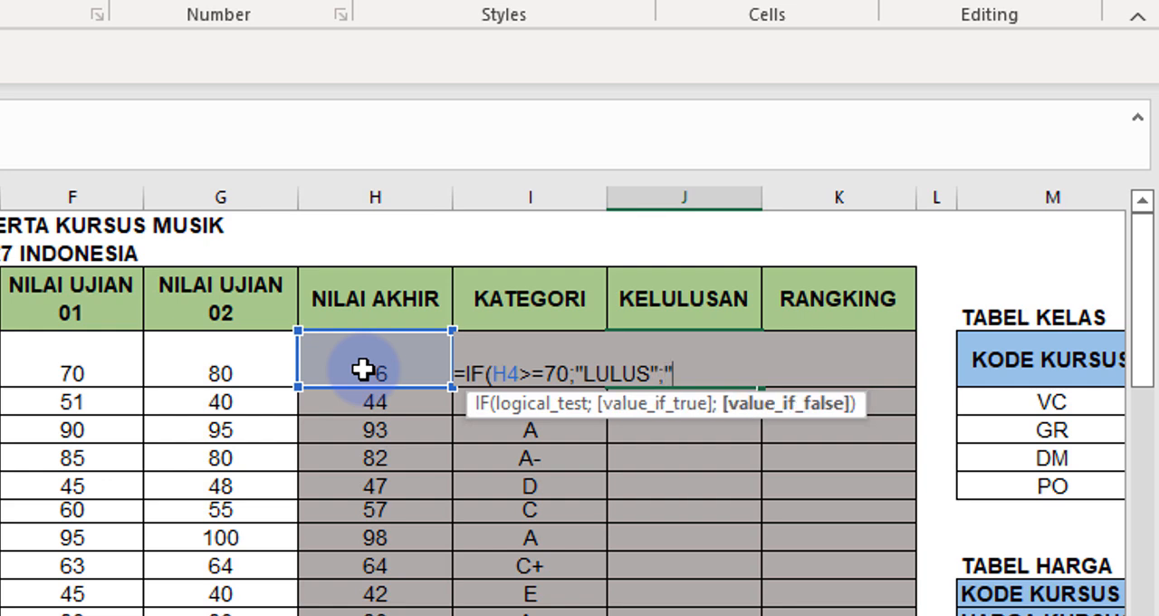
type(" LULUS")
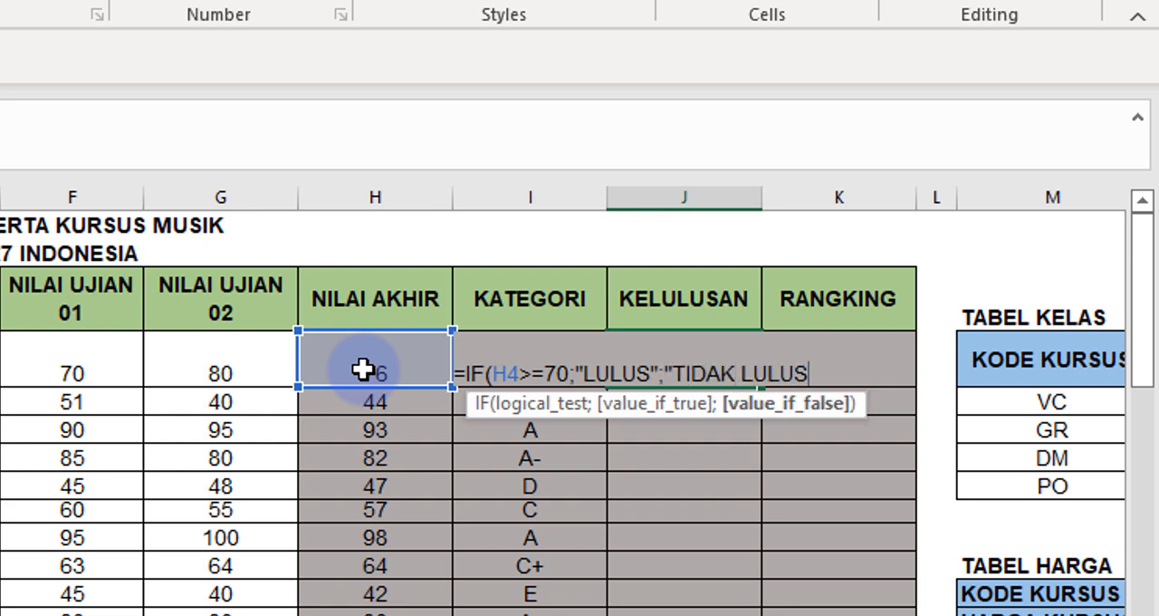
type("\")")
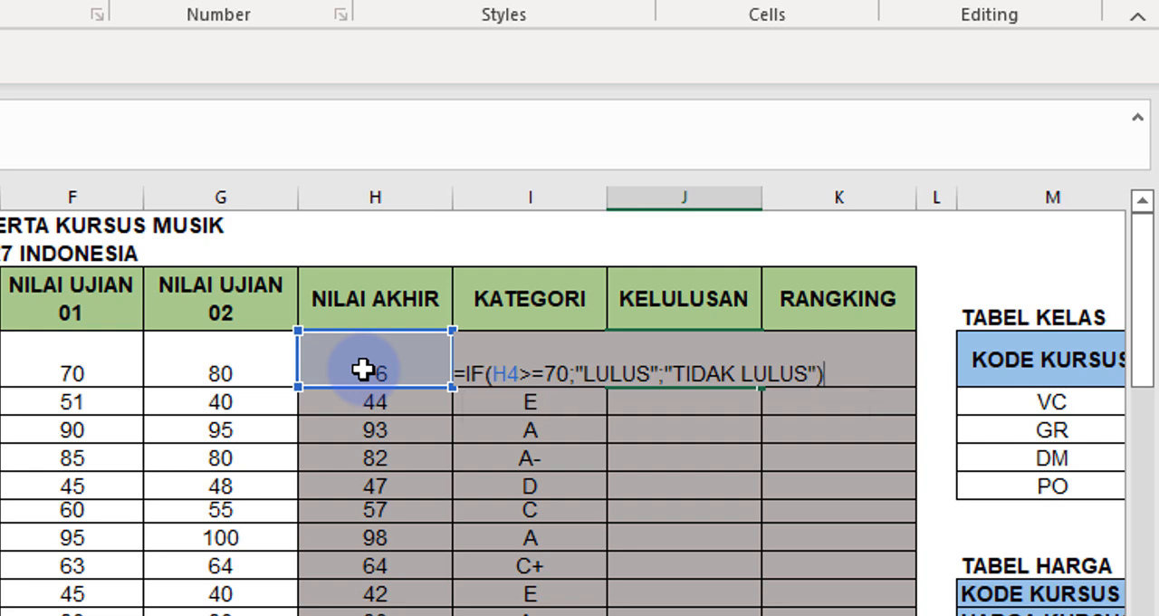
Complete the J4 formula with "TIDAK LULUS" as the value if false and fill it down the KELULUSAN column to J15.
key("Return")
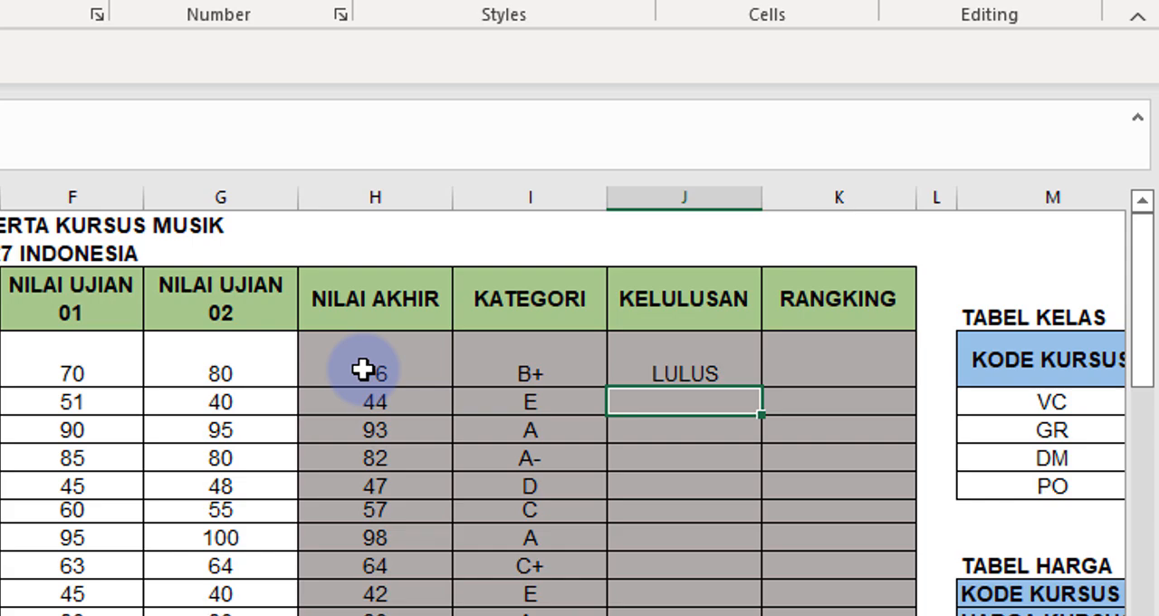
left_click(679, 368)
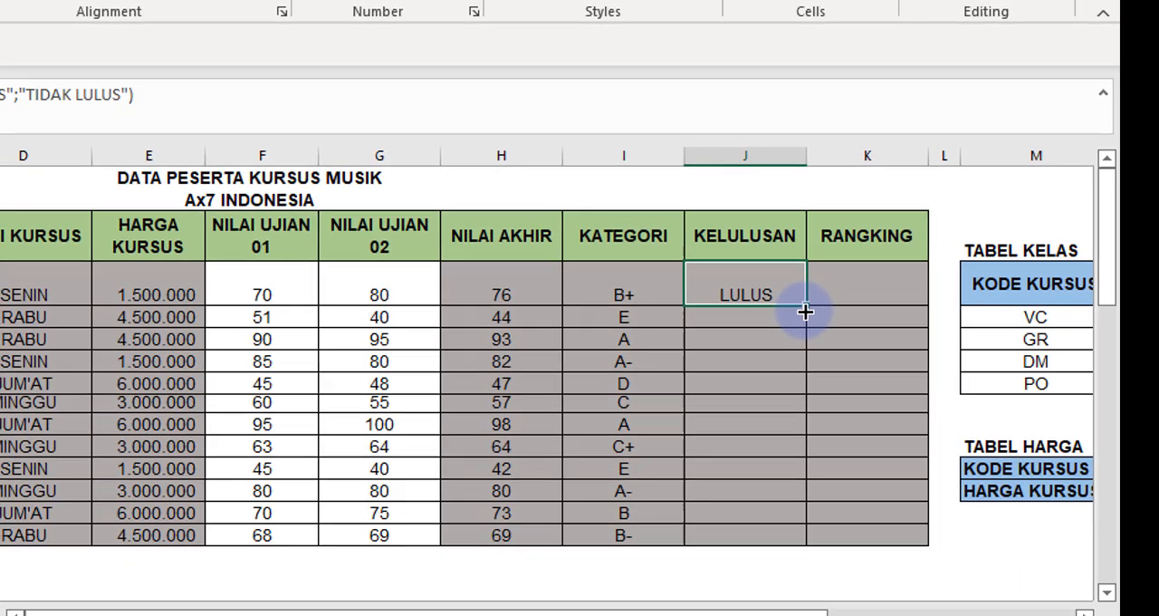
double_click(776, 364)
Compare several KELULUSAN results with their NILAI AKHIR scores to check the pass rule.
left_click(691, 348)
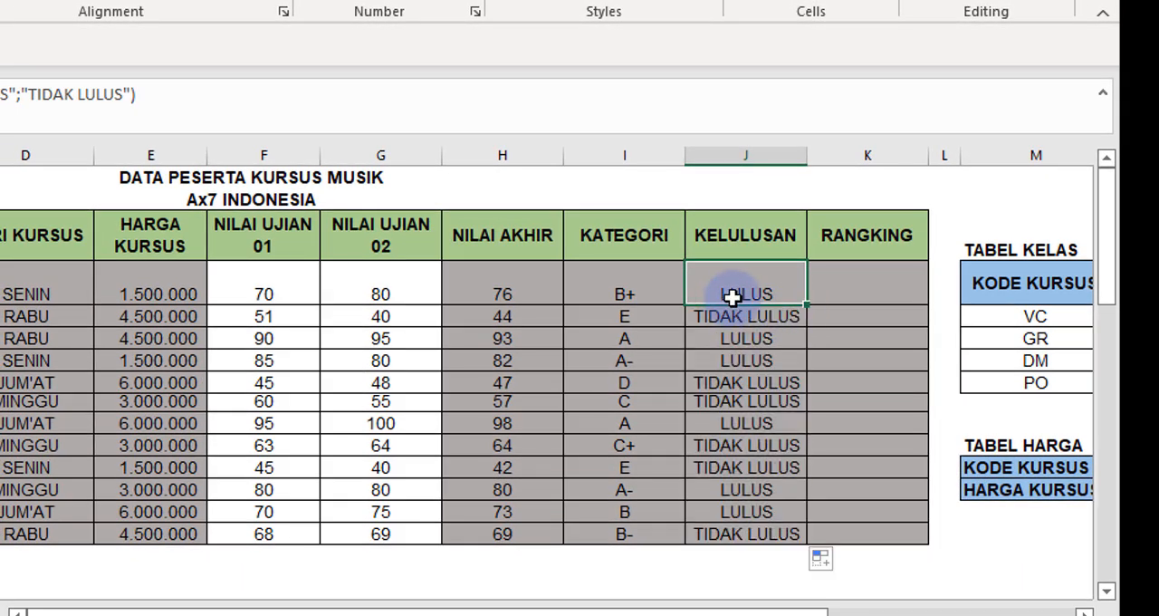
left_click(701, 318)
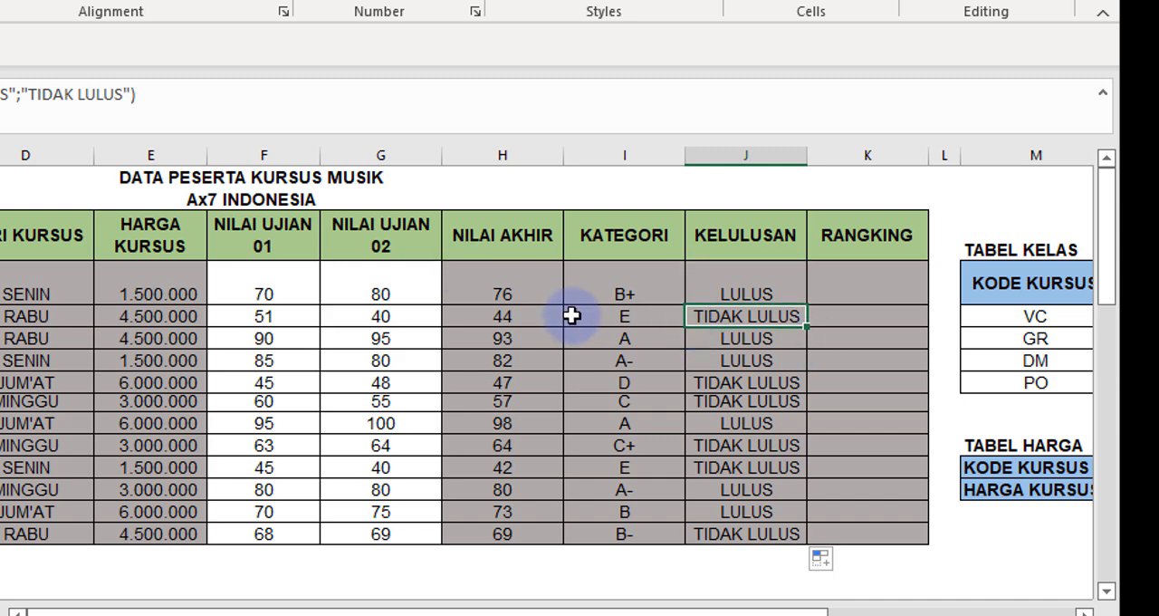
left_click(724, 382)
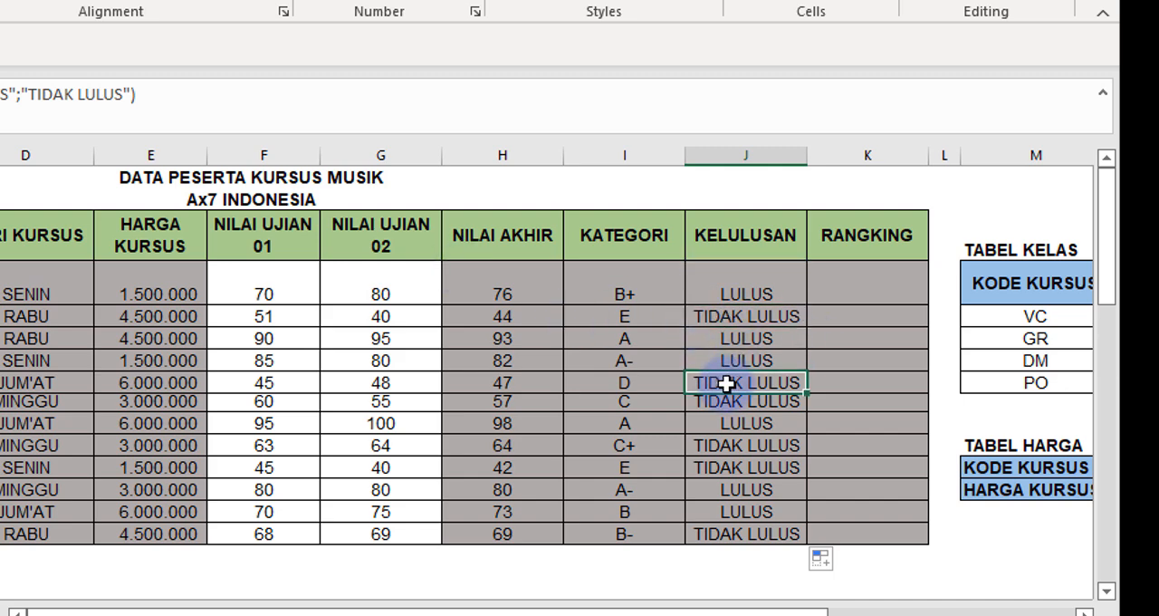
left_click(756, 407)
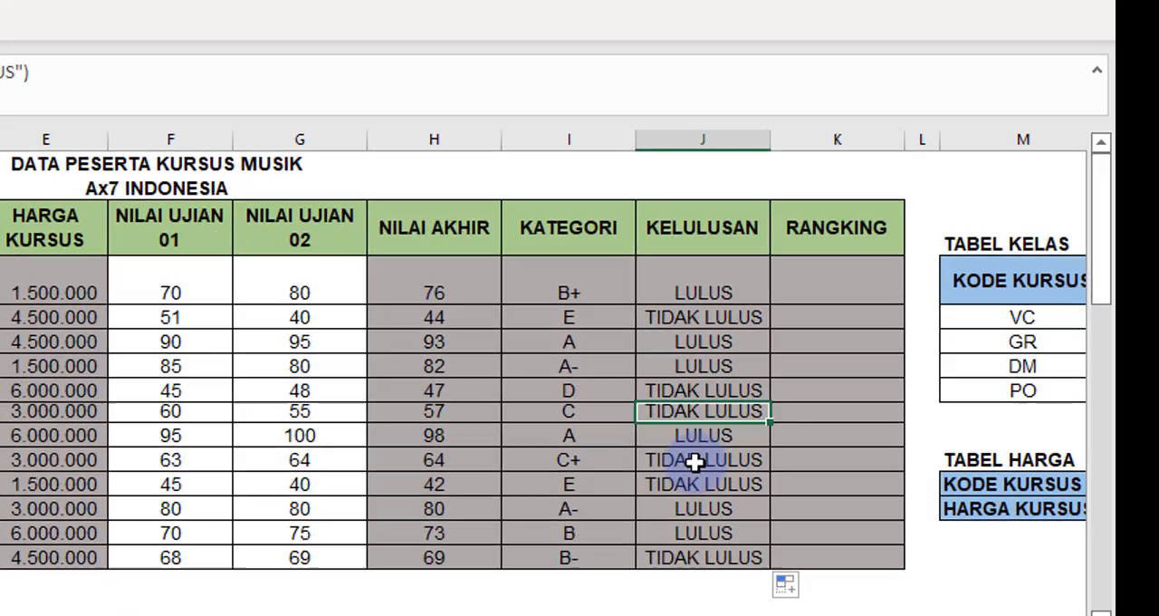
left_click(736, 444)
left_click(767, 470)
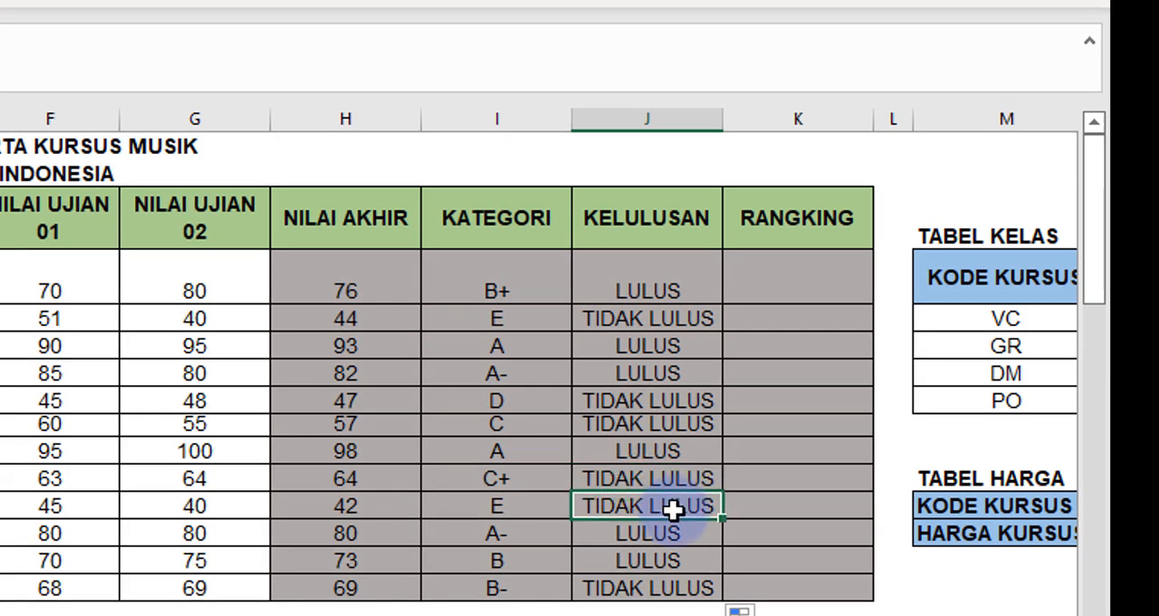
left_click(651, 597)
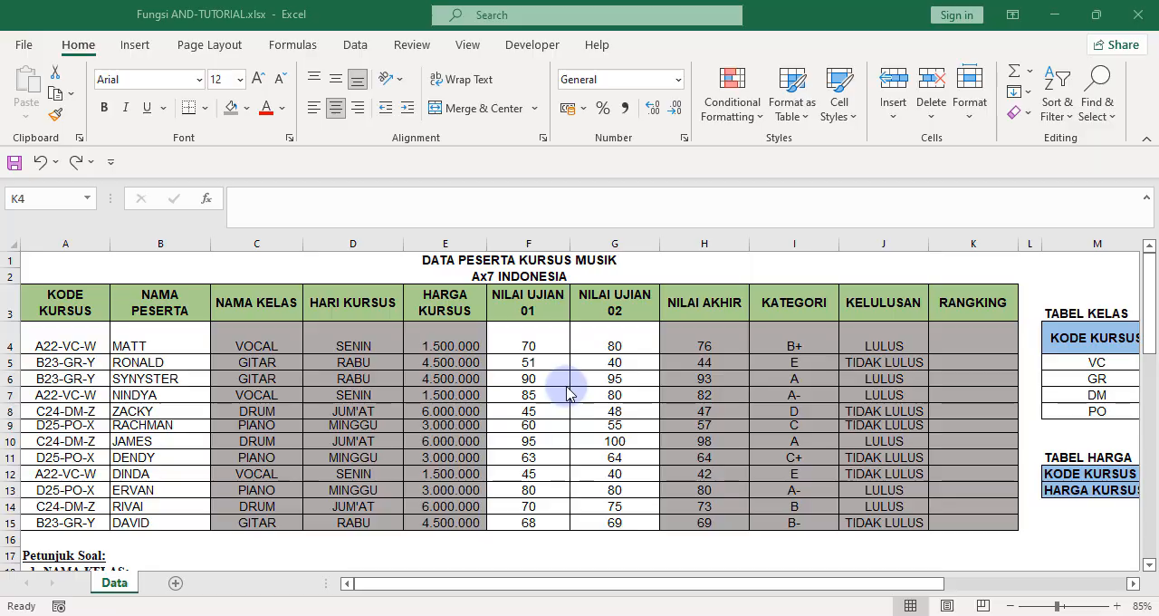
Start a RANK formula in K4, the first RANGKING cell, with H4 as the number to rank.
left_click(962, 342)
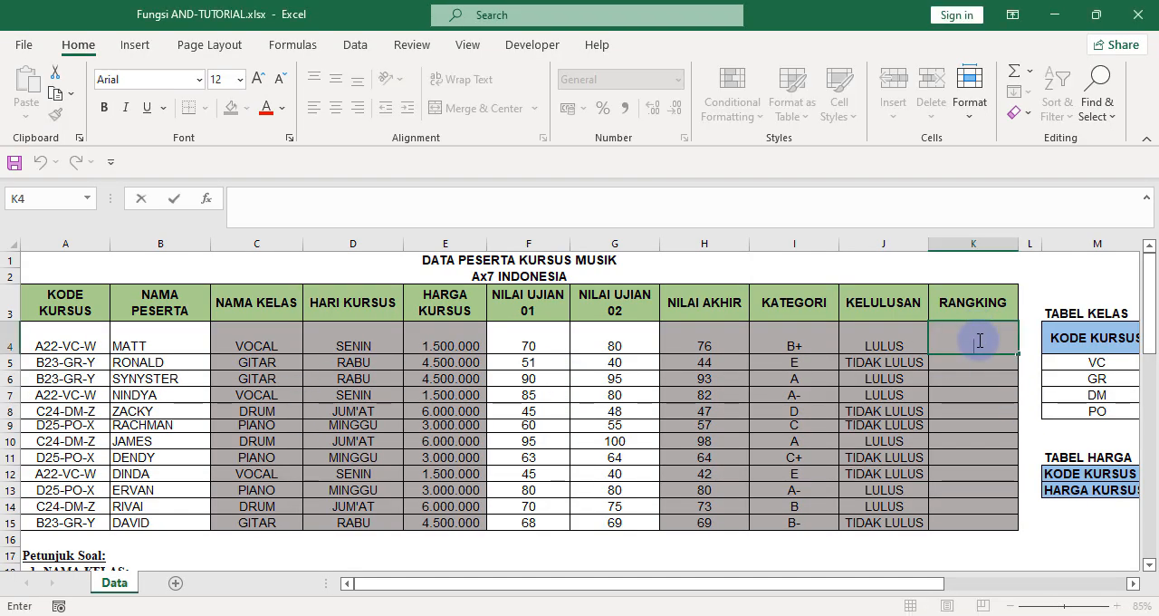
left_click(951, 395)
left_click(962, 340)
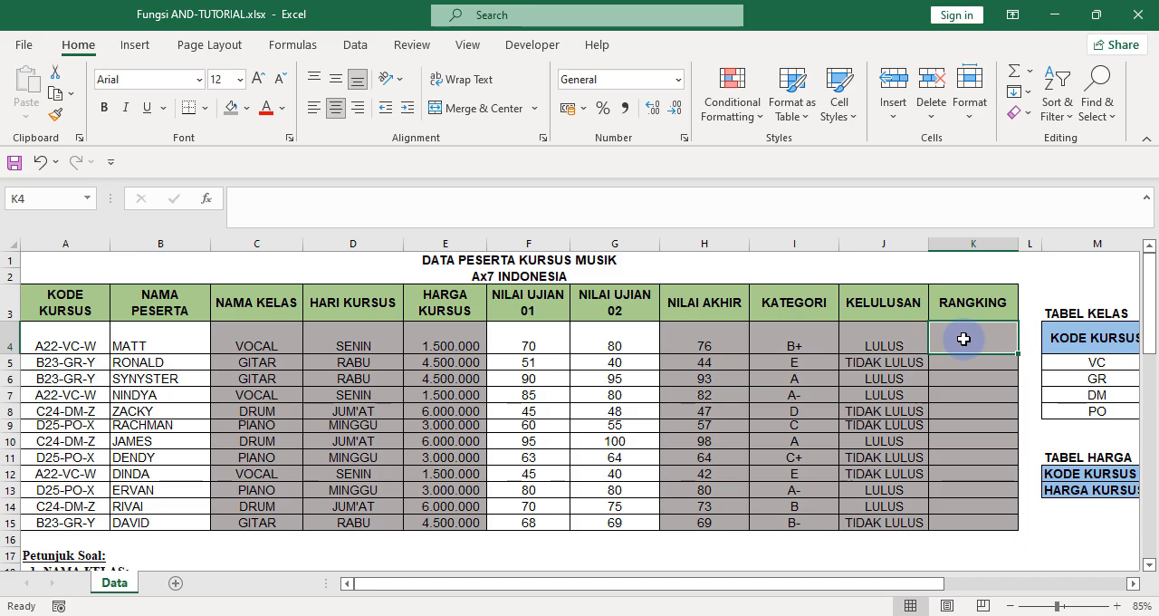
type("=ran")
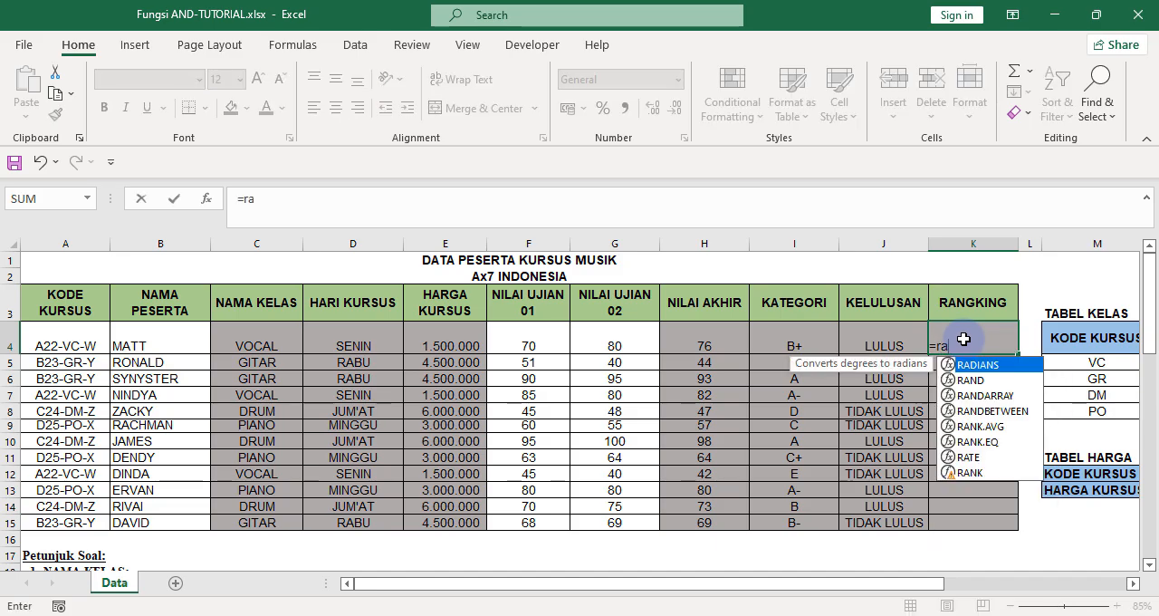
type("k")
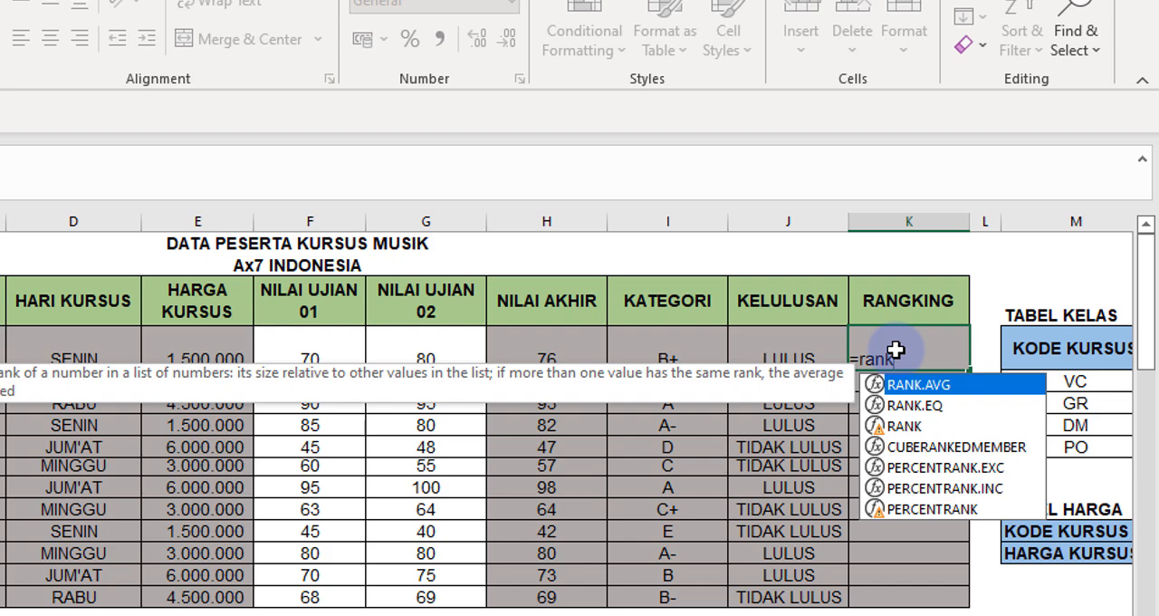
type("(")
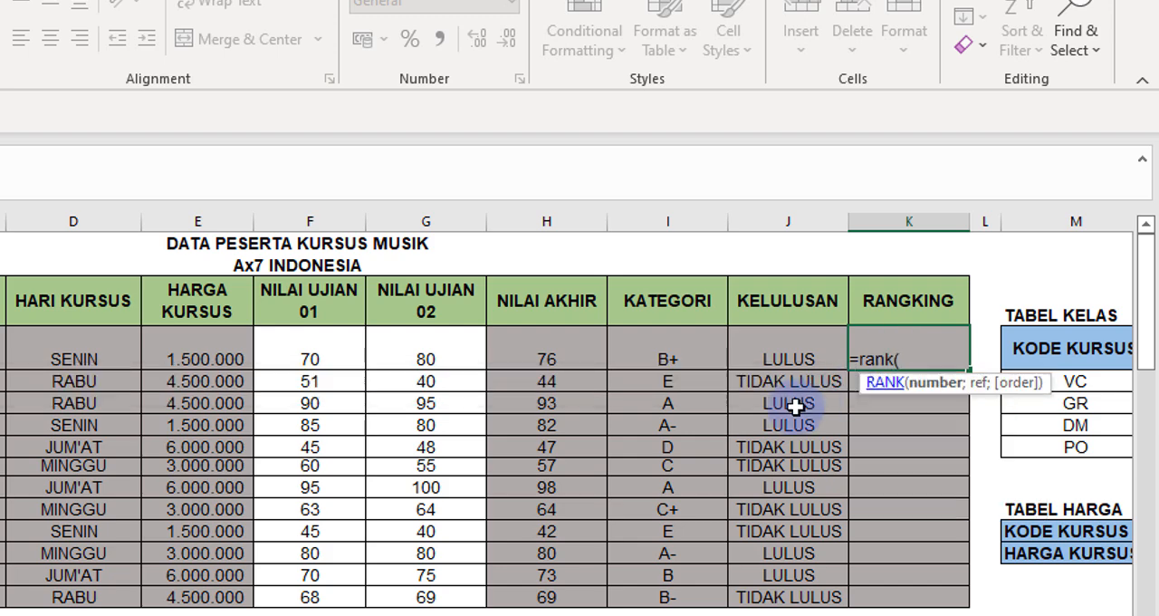
left_click(548, 347)
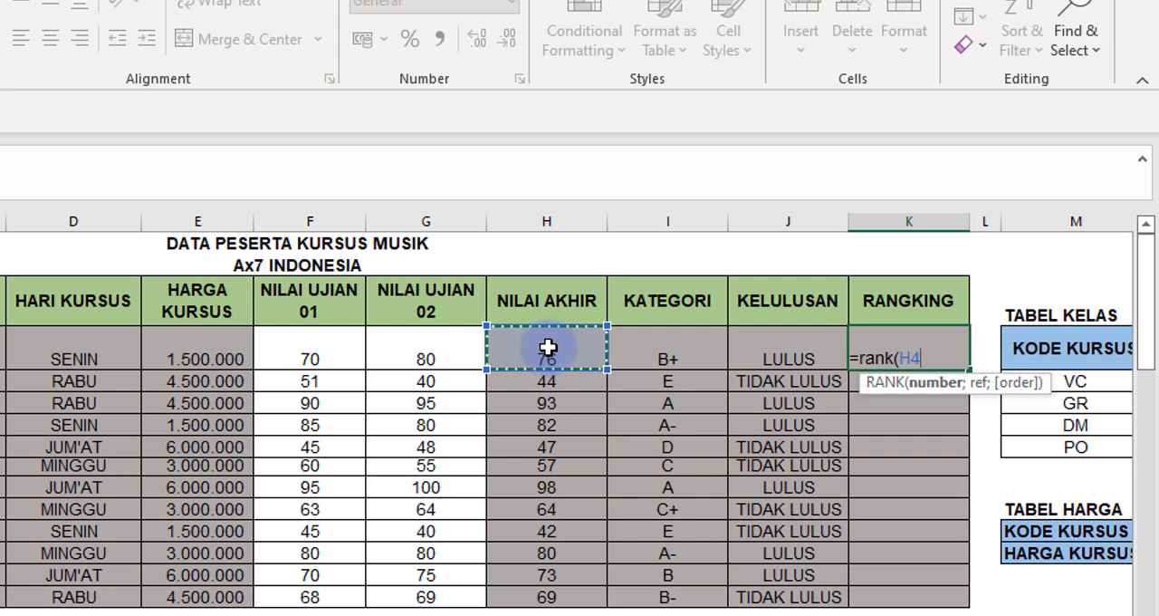
Add H4:H15 as the reference range and 0 for descending order, and close the RANK formula in K4.
type(";")
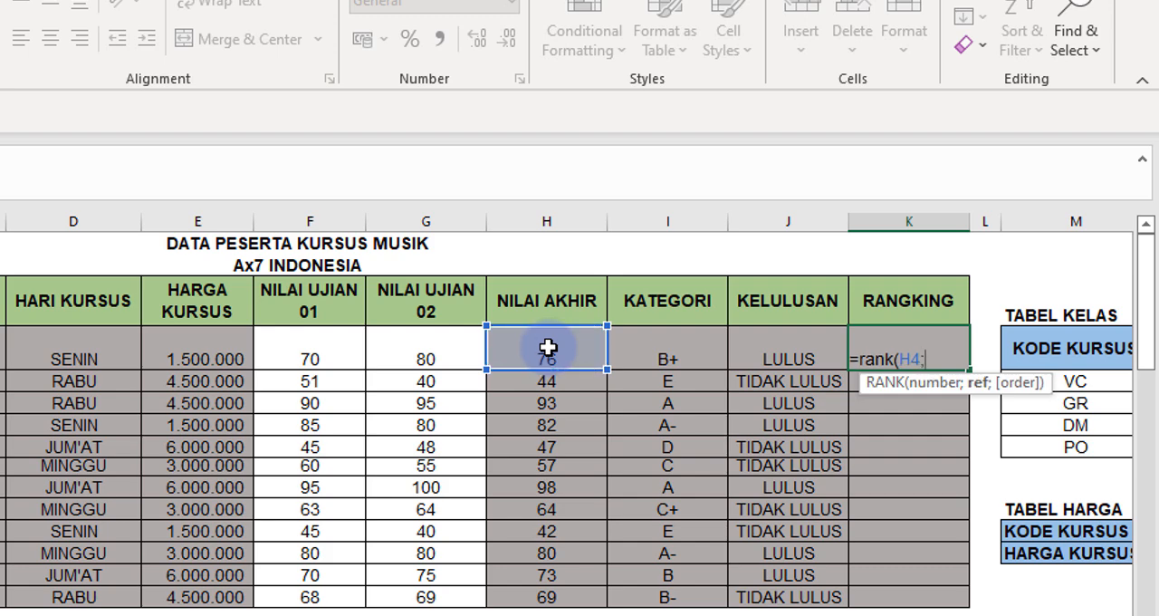
left_click(555, 341)
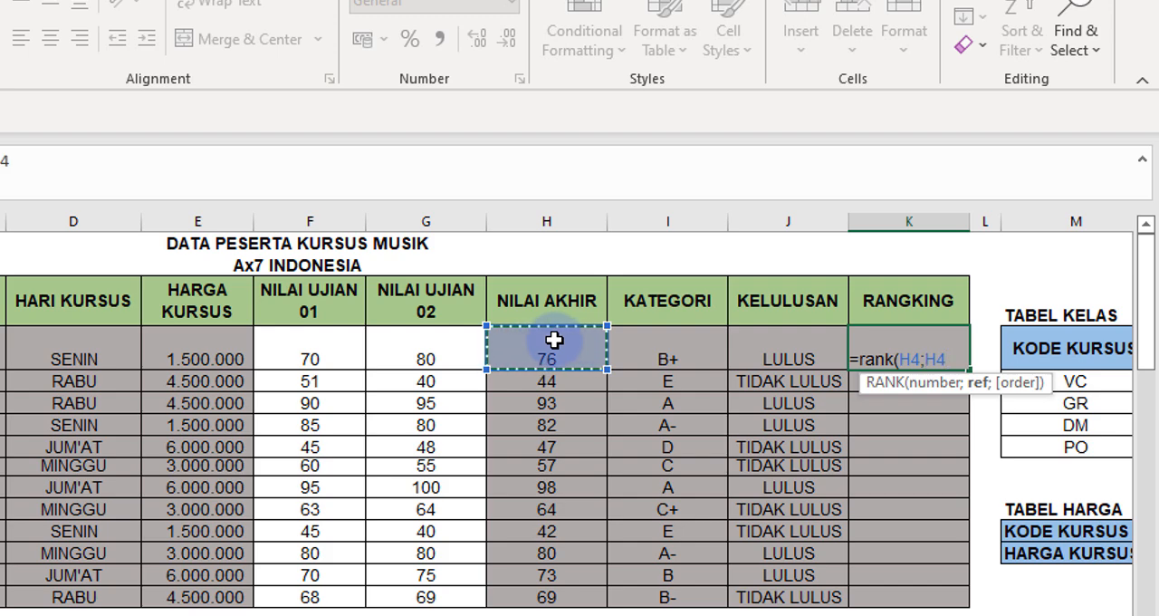
left_click_drag(555, 341, 544, 589)
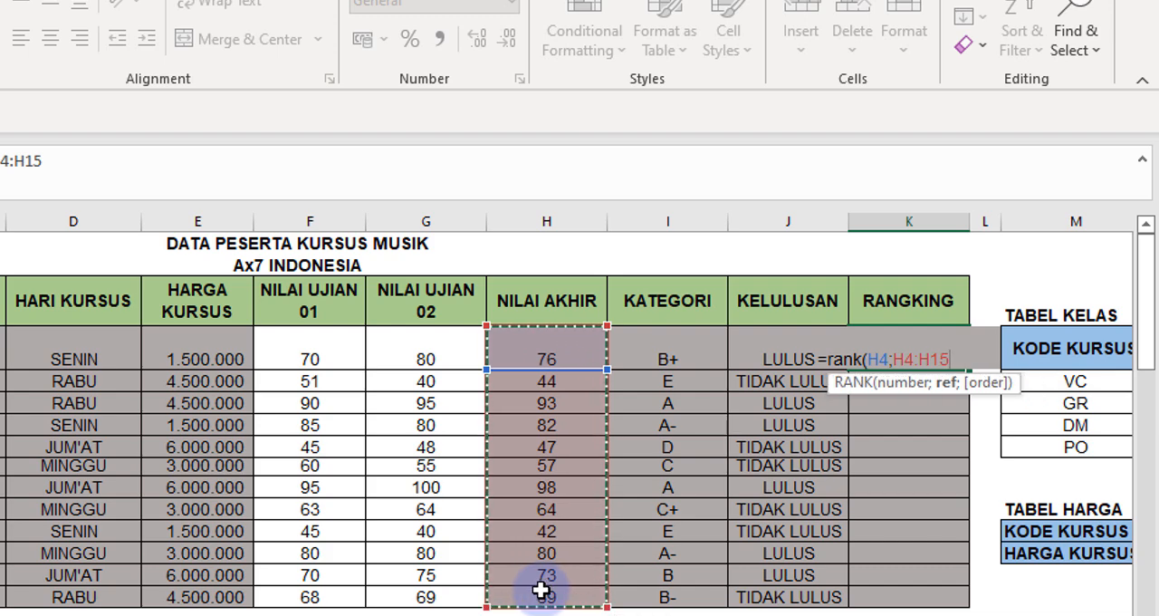
type(";")
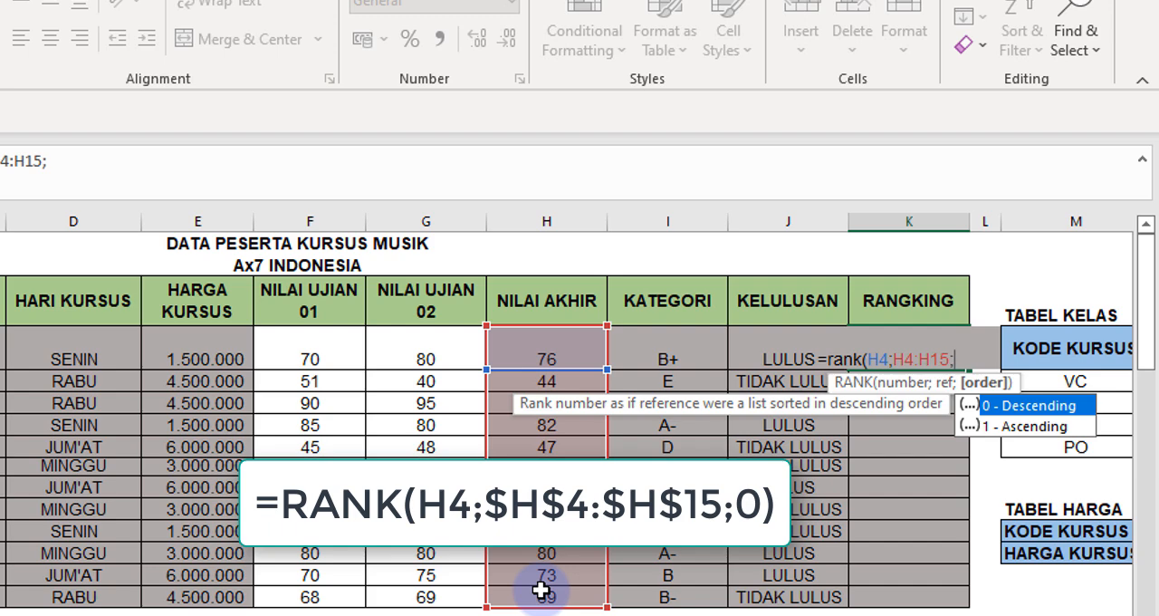
type("0)")
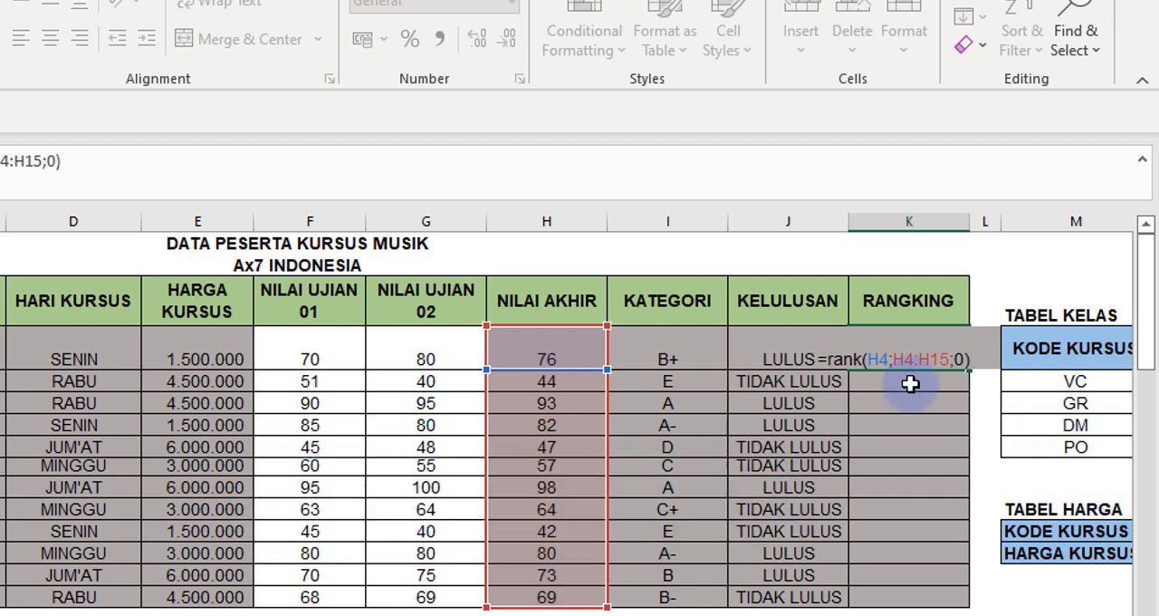
Make the RANK range absolute as $H$4:$H$15 and fill the K4 formula down the RANGKING column to K15.
left_click(894, 360)
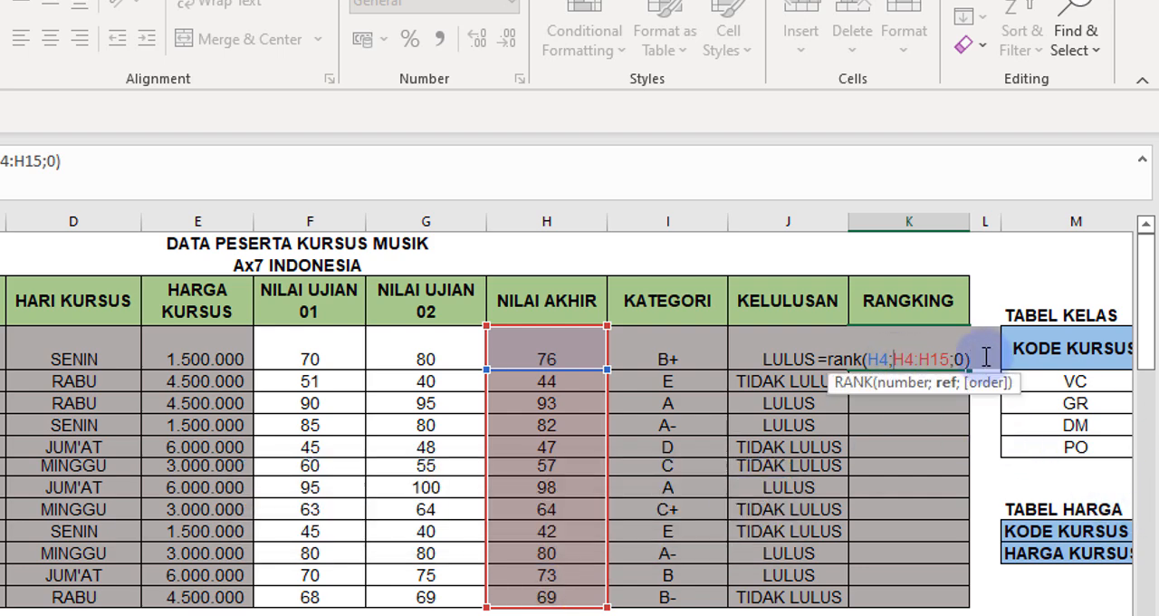
type("$")
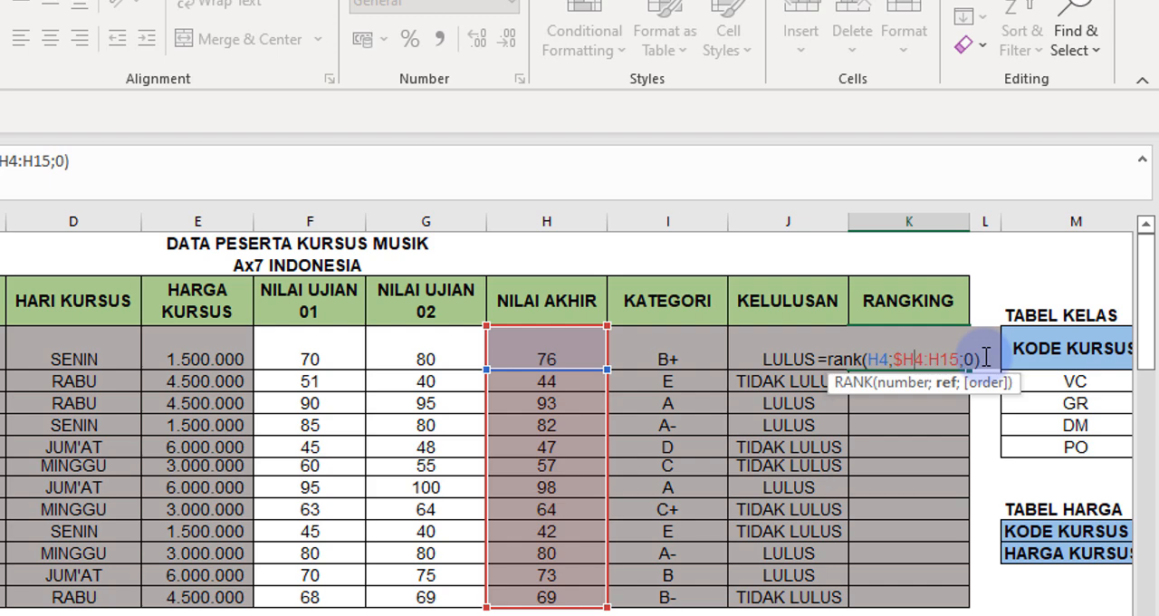
key("Right")
type("$")
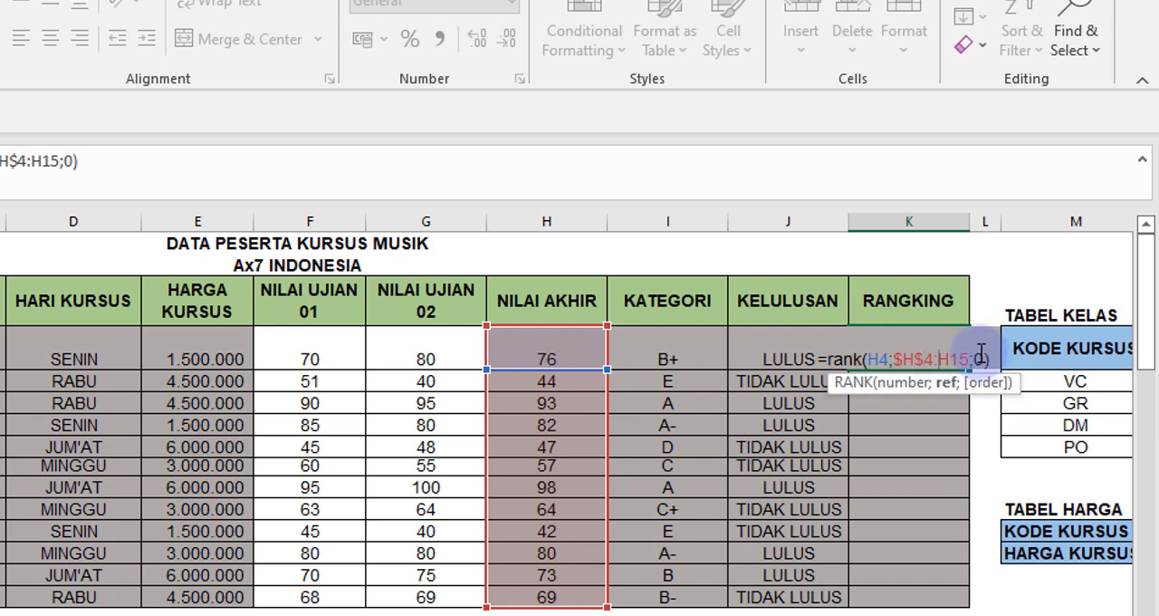
key("Right")
key("Right")
type("$")
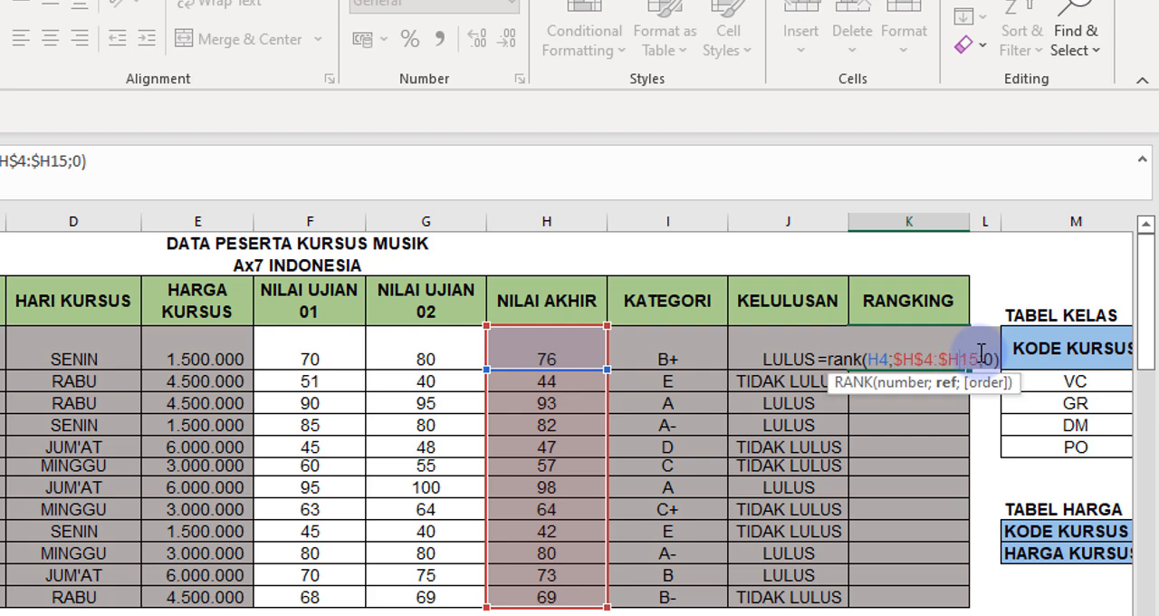
key("Right")
type("$")
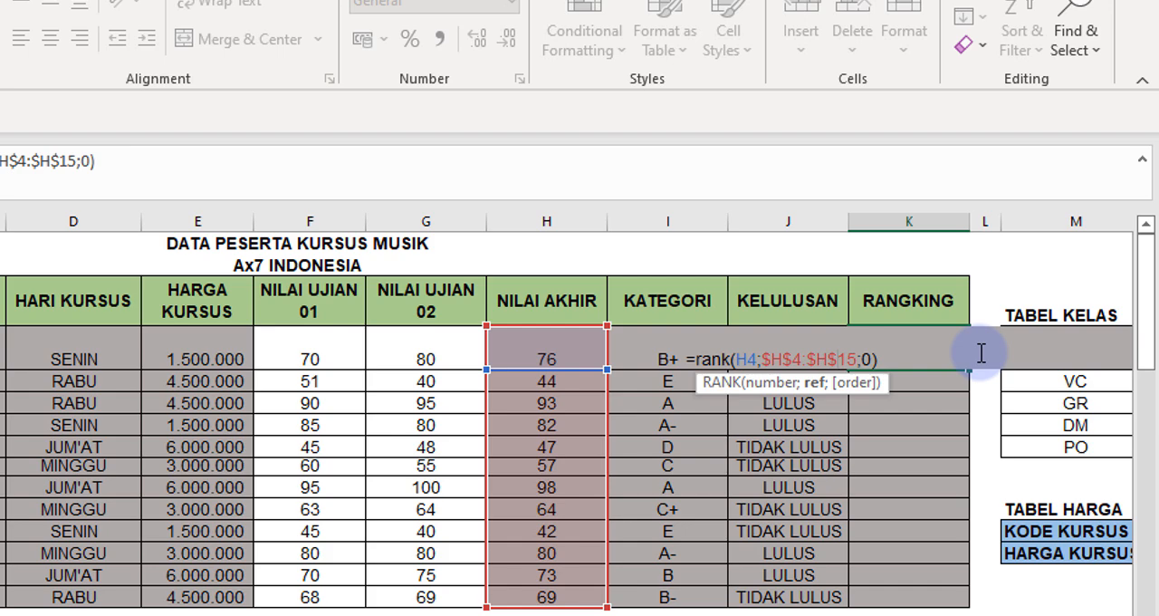
key("Return")
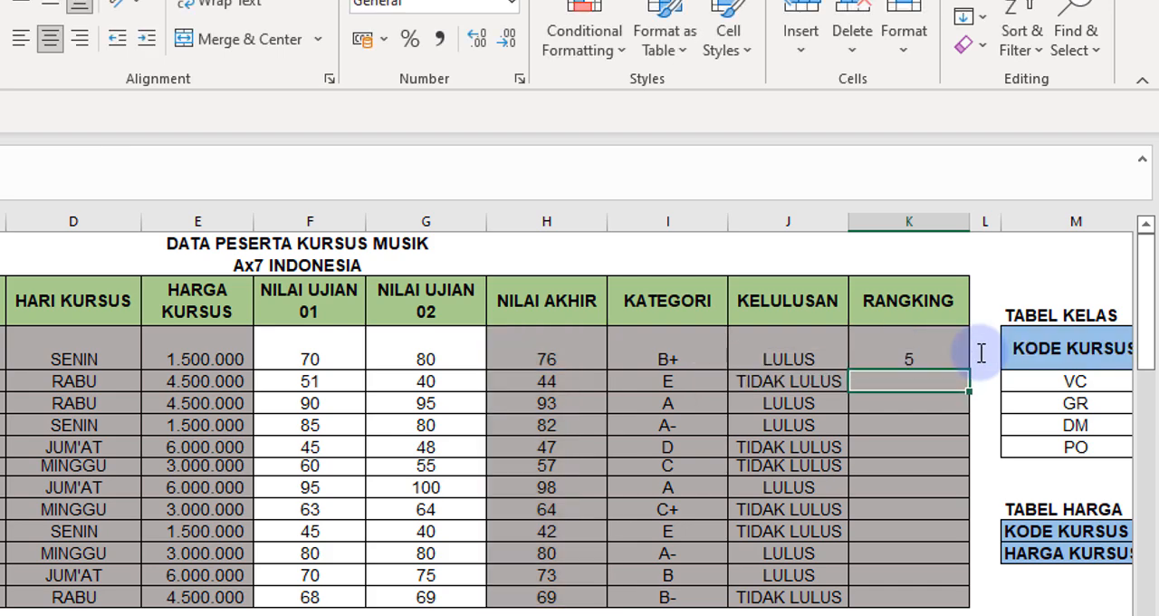
left_click(930, 353)
left_click_drag(967, 370, 973, 588)
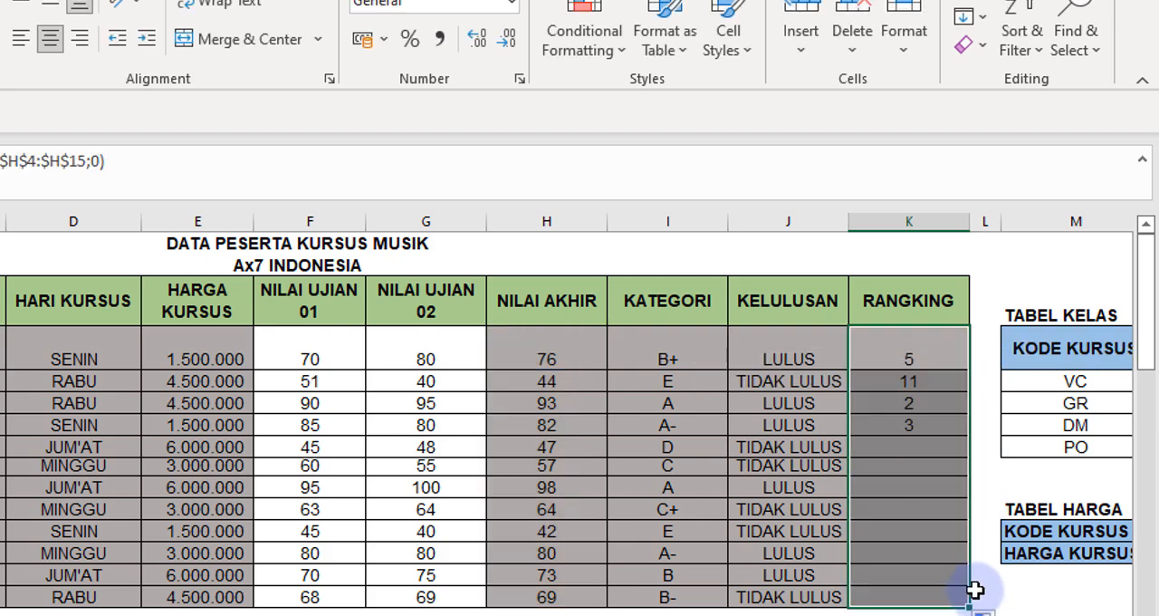
Check the rank in K10 against its NILAI AKHIR score and review the score and KATEGORI formulas in row 6.
left_click(911, 489)
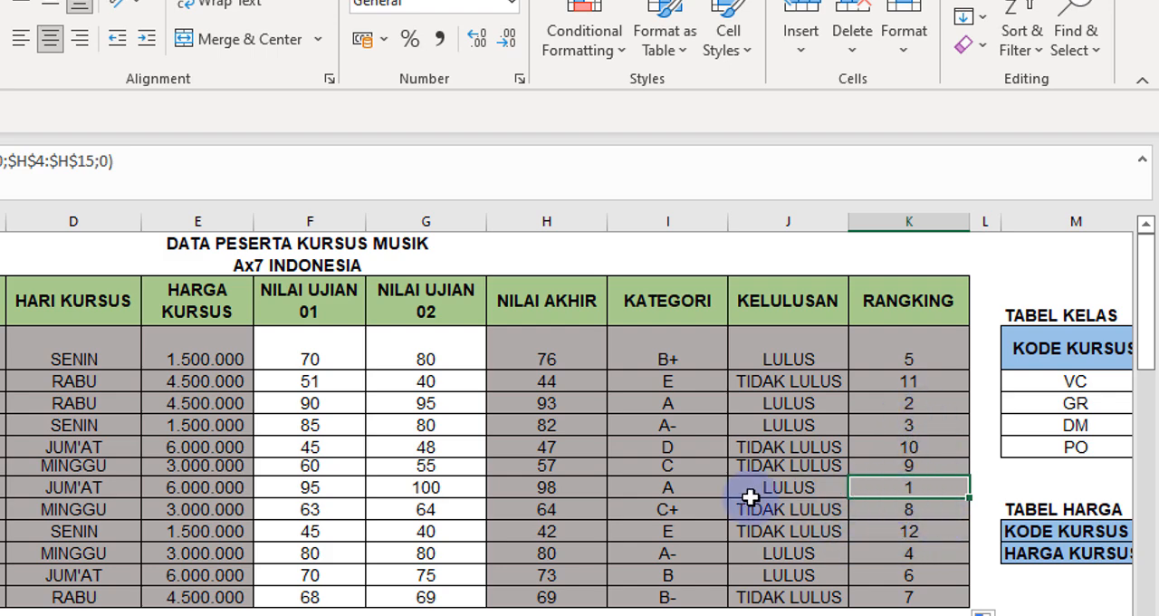
left_click(548, 489)
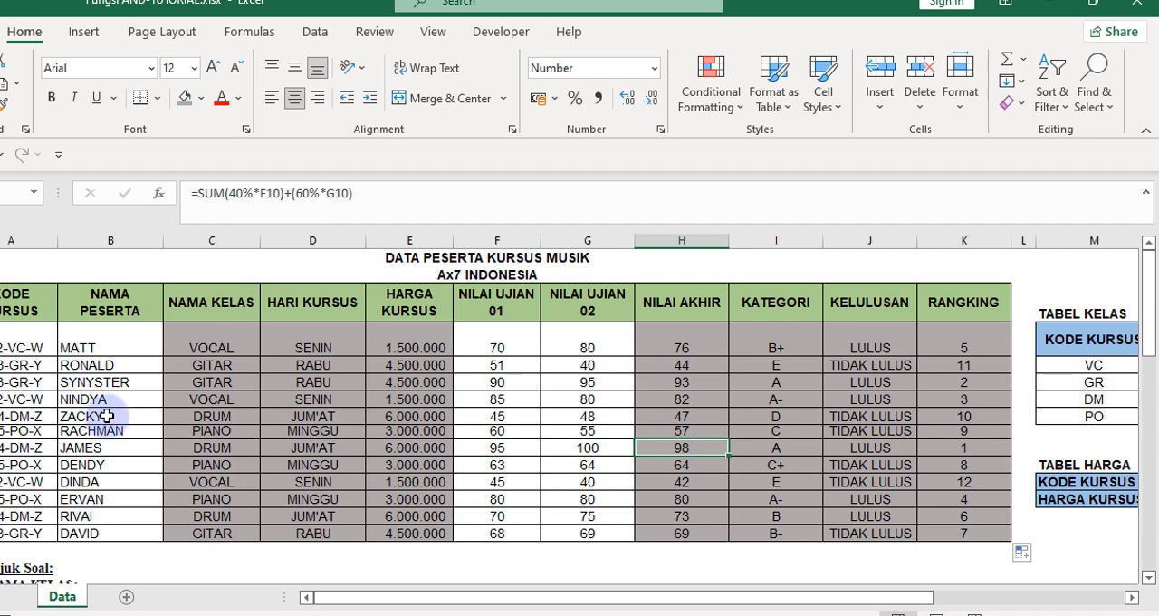
left_click(784, 379)
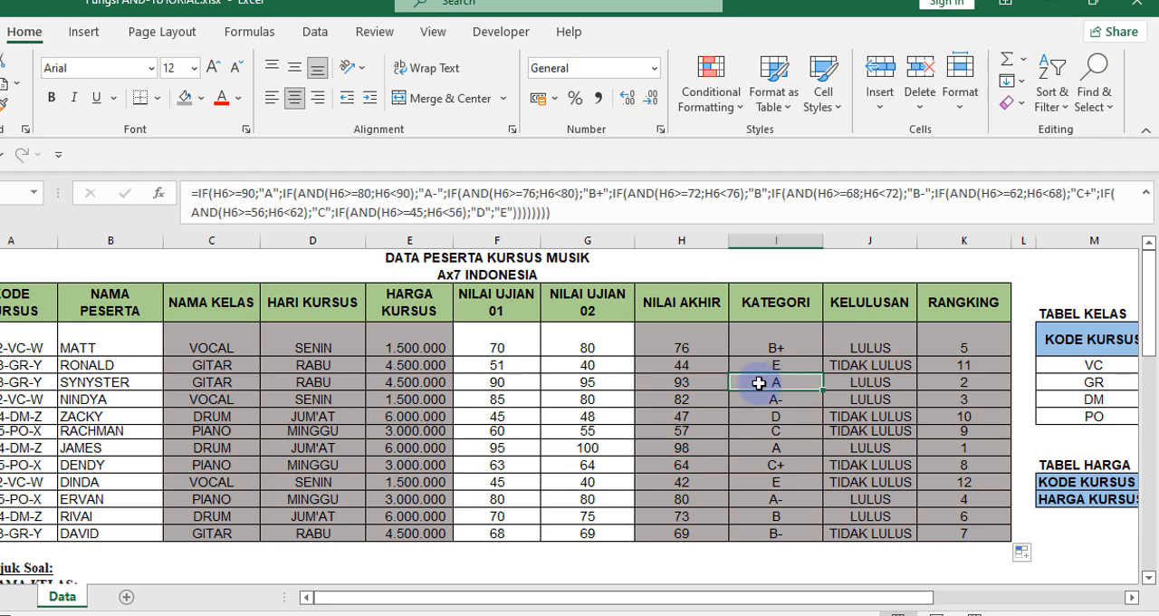
left_click(692, 381)
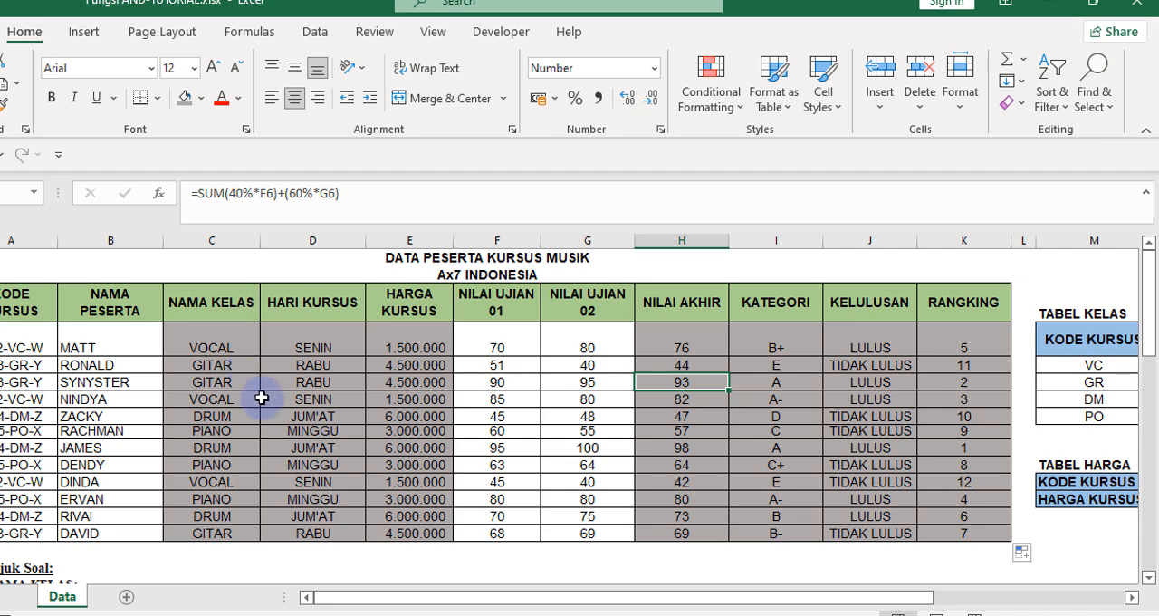
scroll(337, 445, "down", 1)
scroll(338, 446, "up", 1)
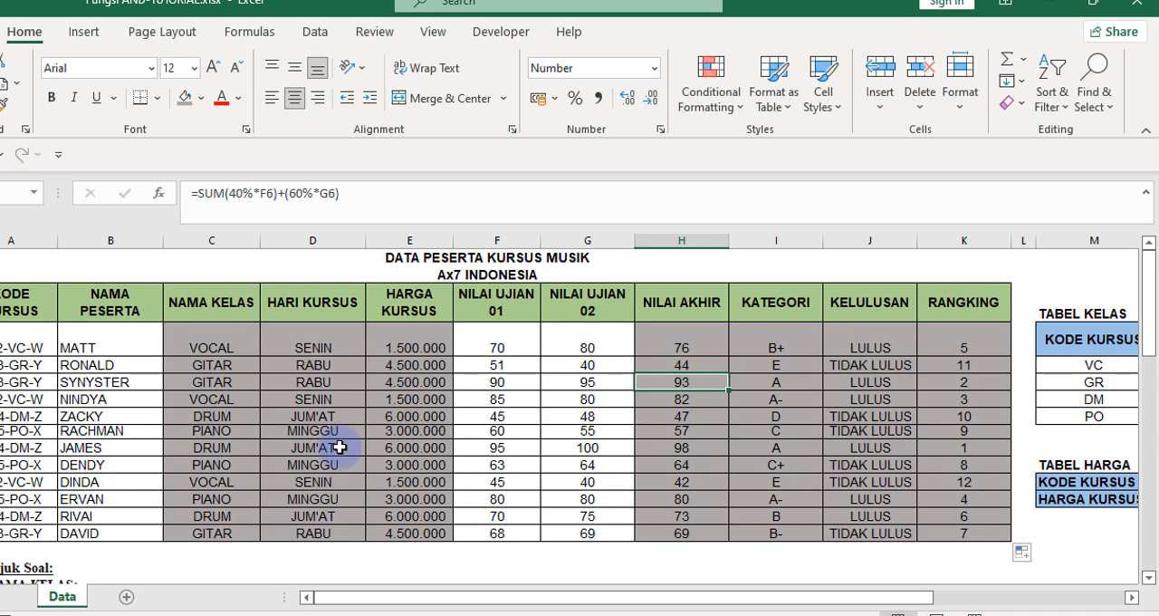